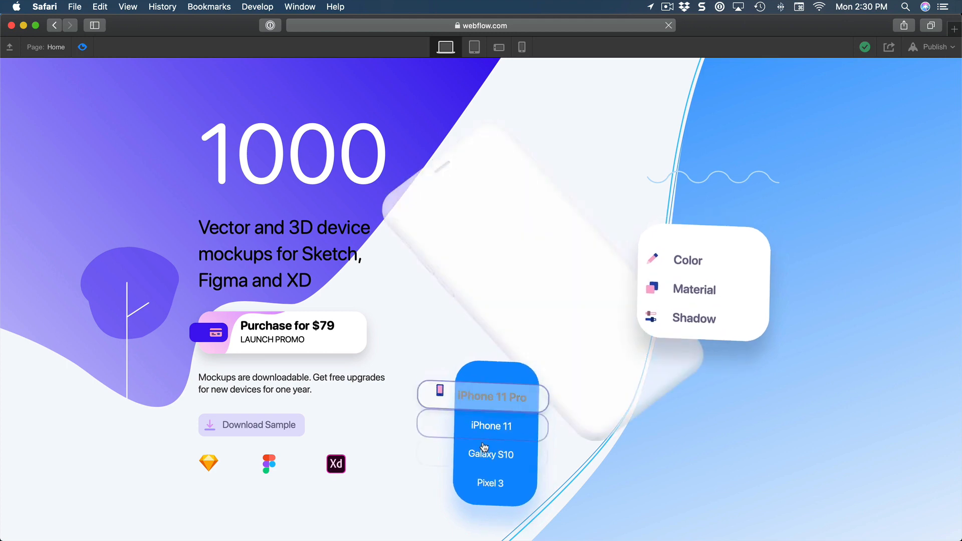
- Try the Galaxy S10 and iPhone 11 device tabs in the preview of the Home page
click(491, 454)
click(503, 437)
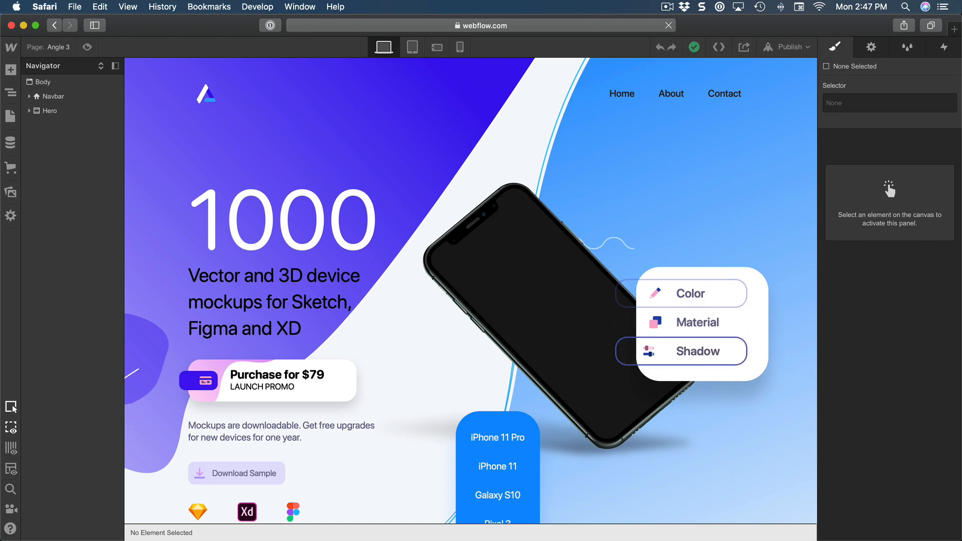
- Open the interaction settings for the Tabs Container inside the Hero section and look over the page trigger options
click(29, 111)
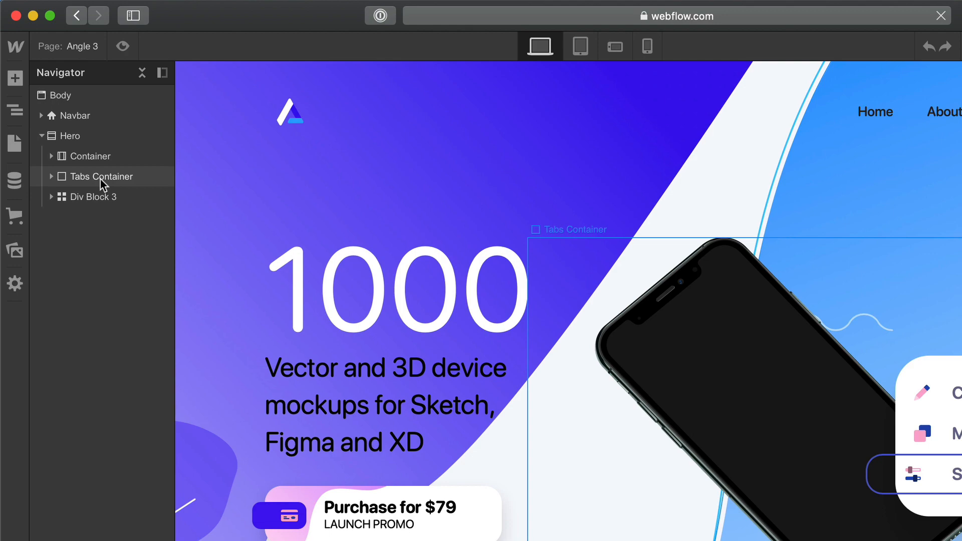
click(101, 178)
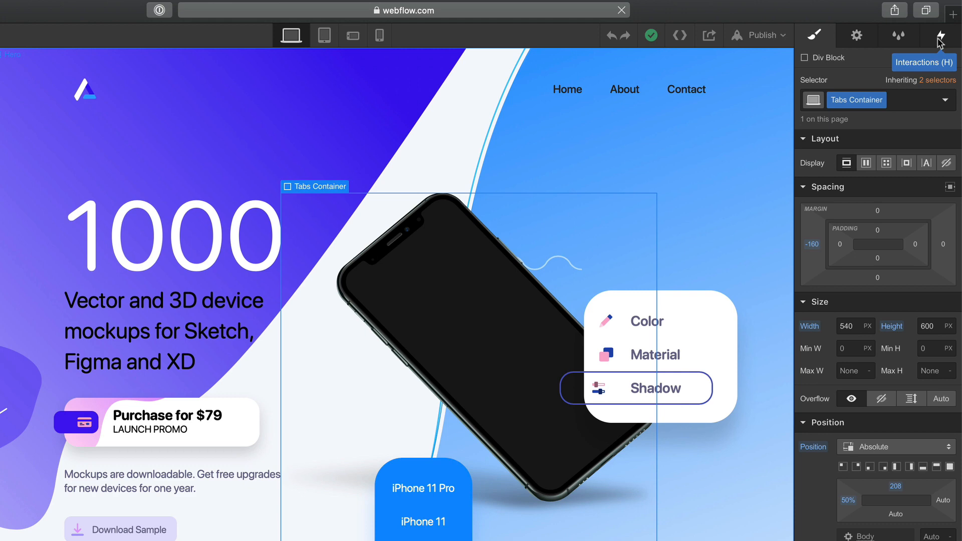
click(939, 41)
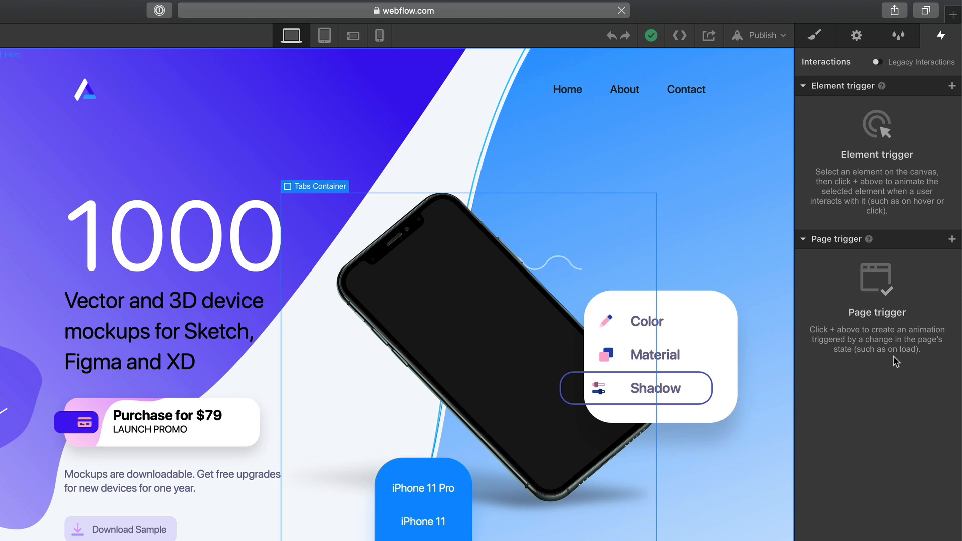
click(951, 239)
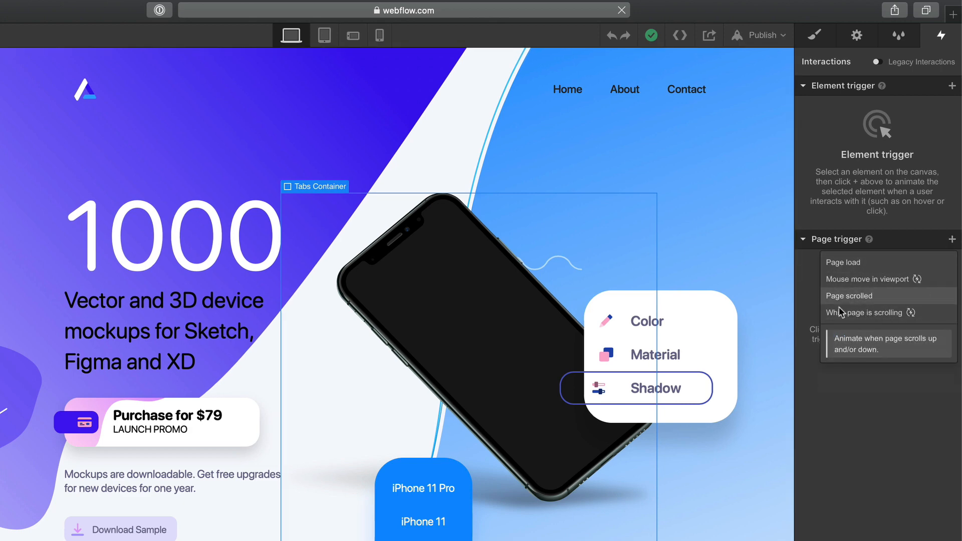
click(881, 409)
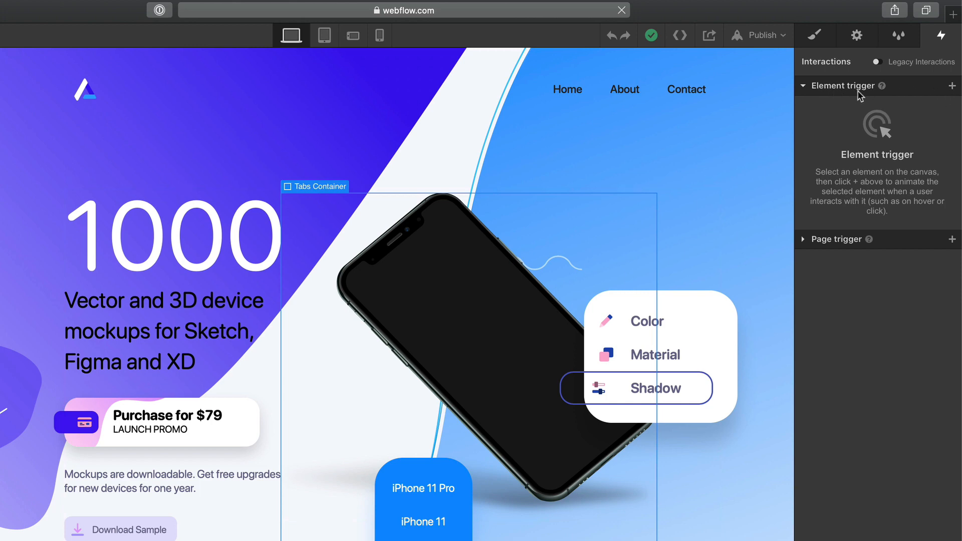
- Add a Mouse move over element trigger to the Tabs Container with the Play Mouse Animation action
click(952, 87)
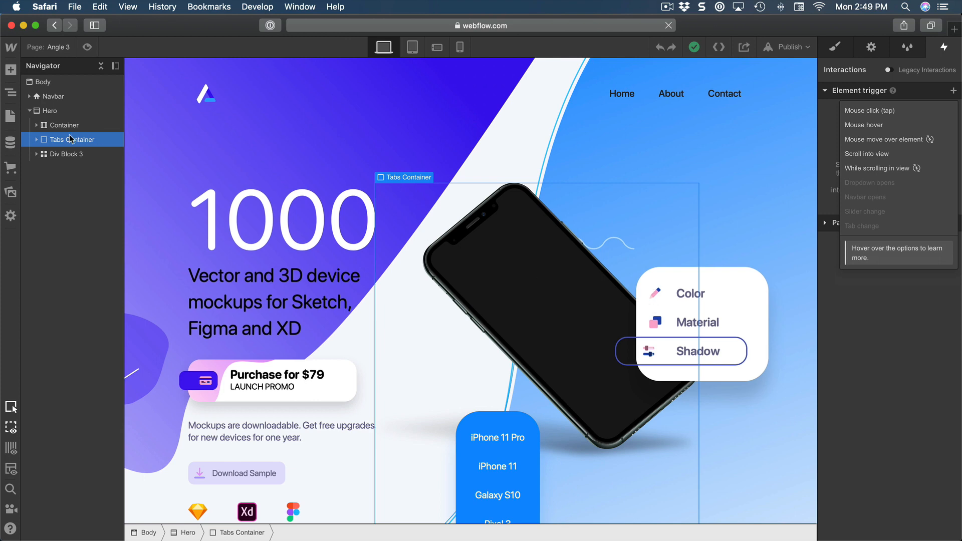
mouse_move(879, 141)
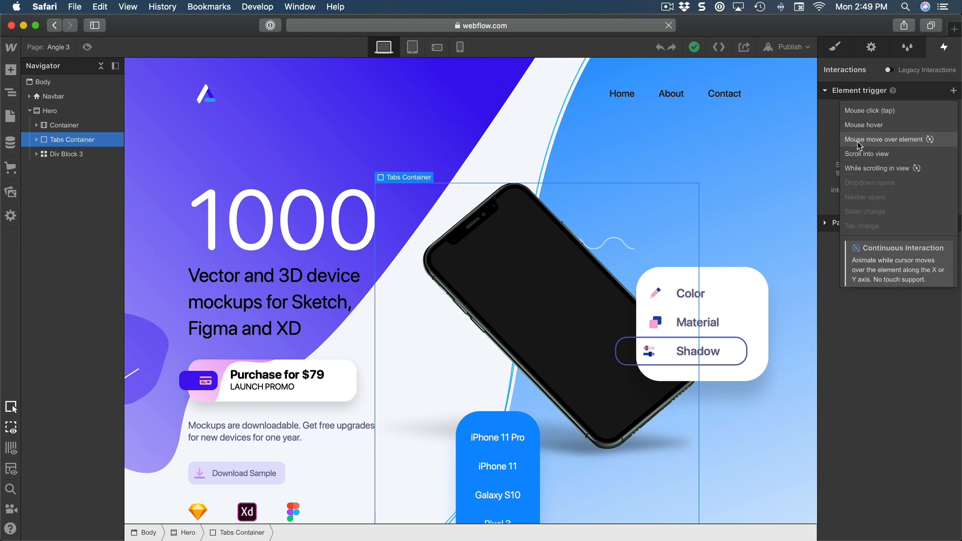
click(857, 140)
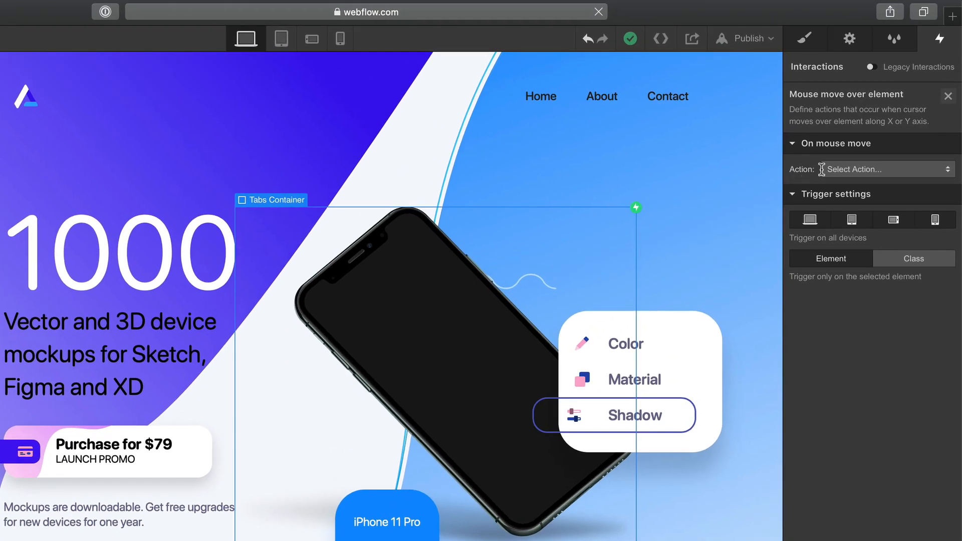
click(860, 169)
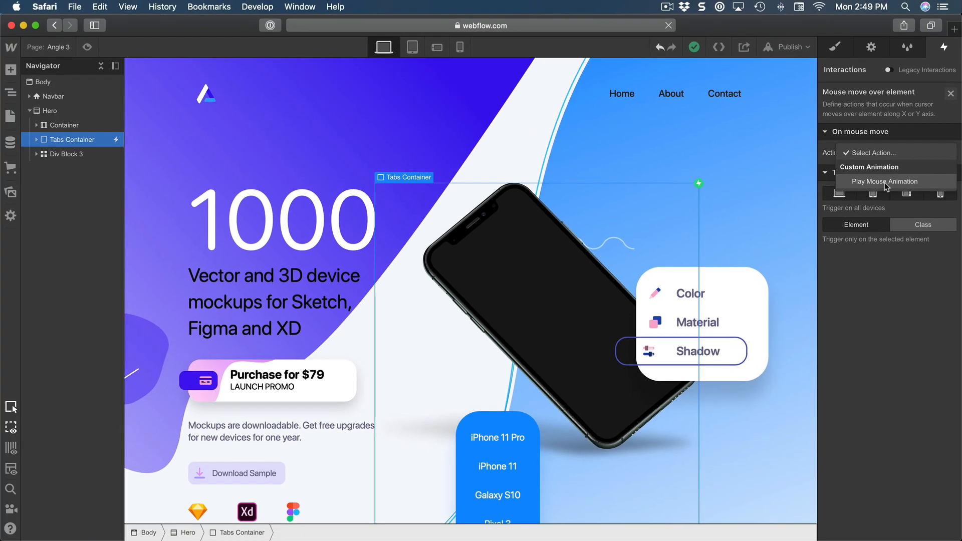
click(833, 206)
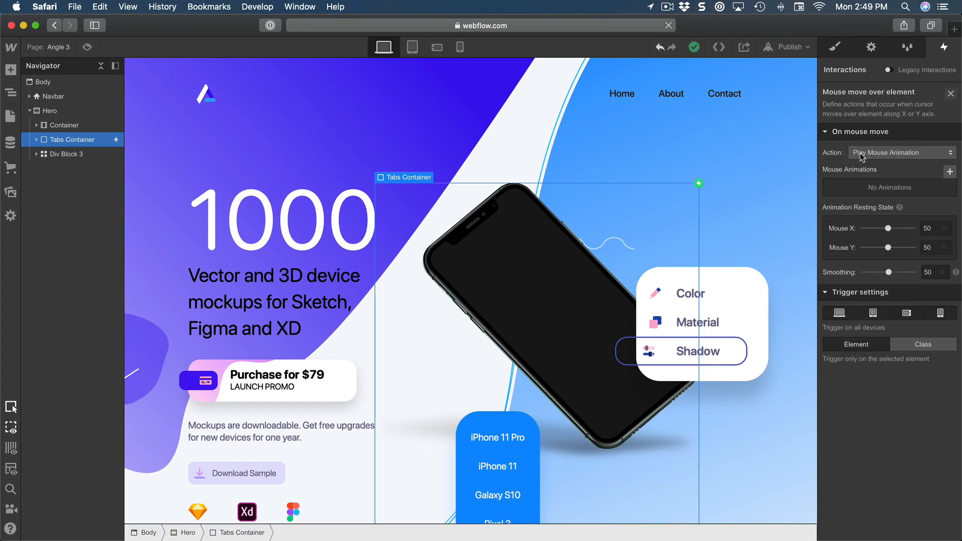
- Create a new mouse animation for the trigger and name it Tabs
click(950, 172)
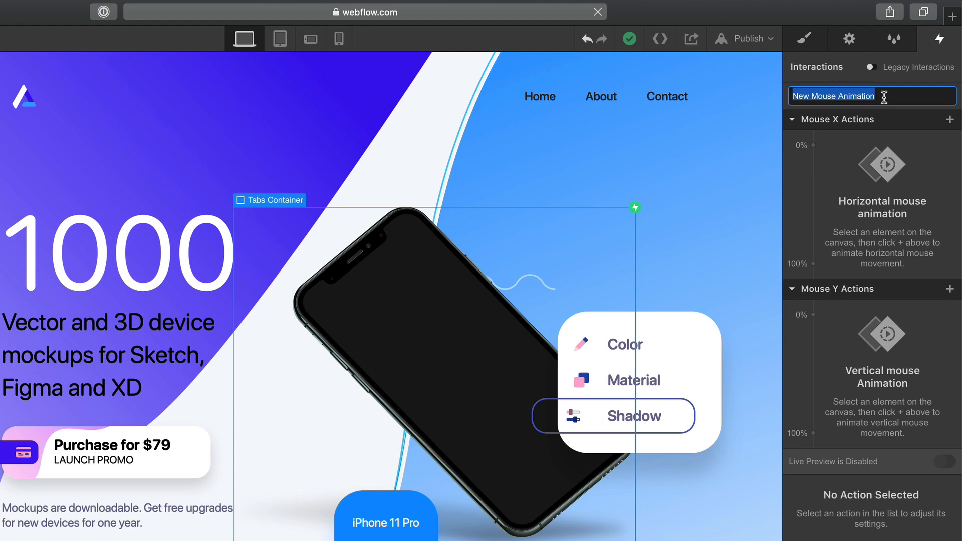
text(Tabs)
key(Return)
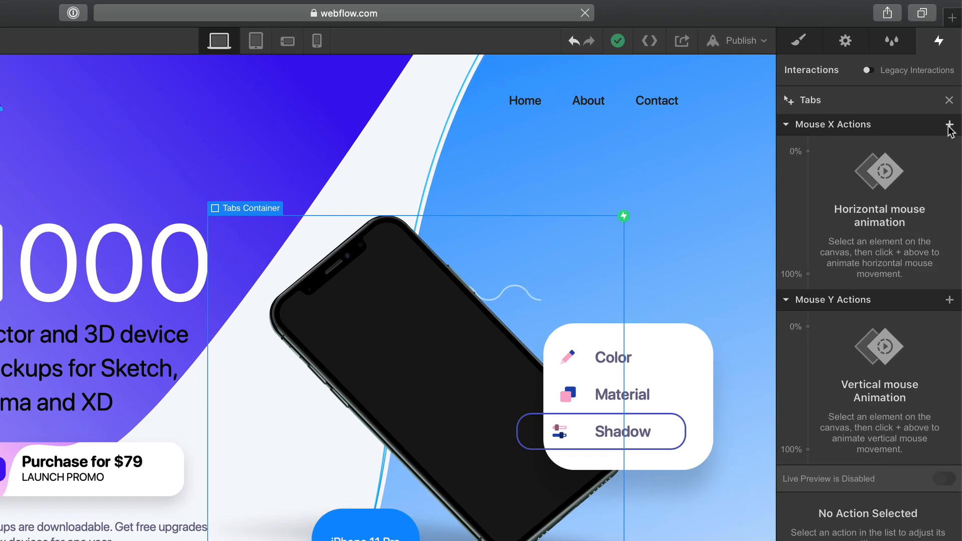
- Add a Skew action to the Mouse X Actions and set its X skew at the 0% keyframe to -3 degrees
click(949, 126)
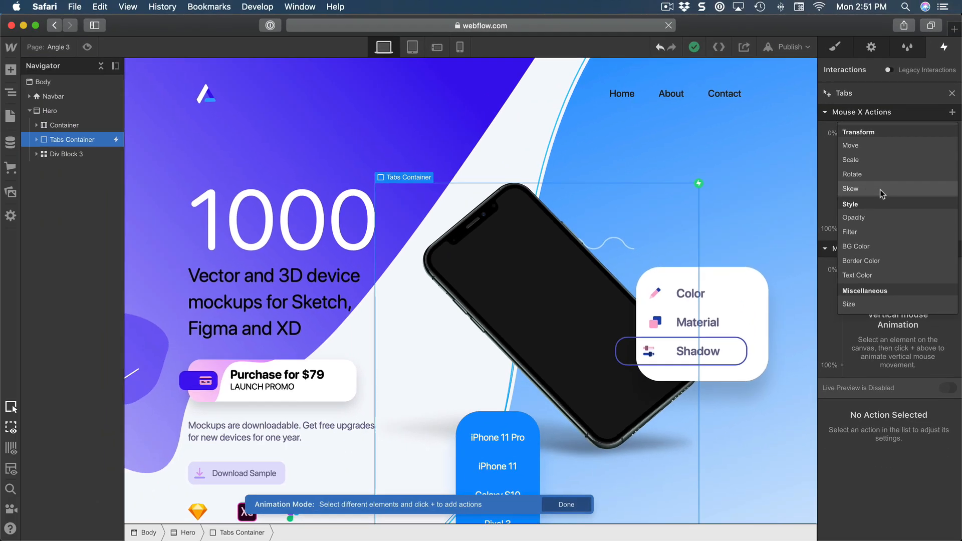
click(880, 189)
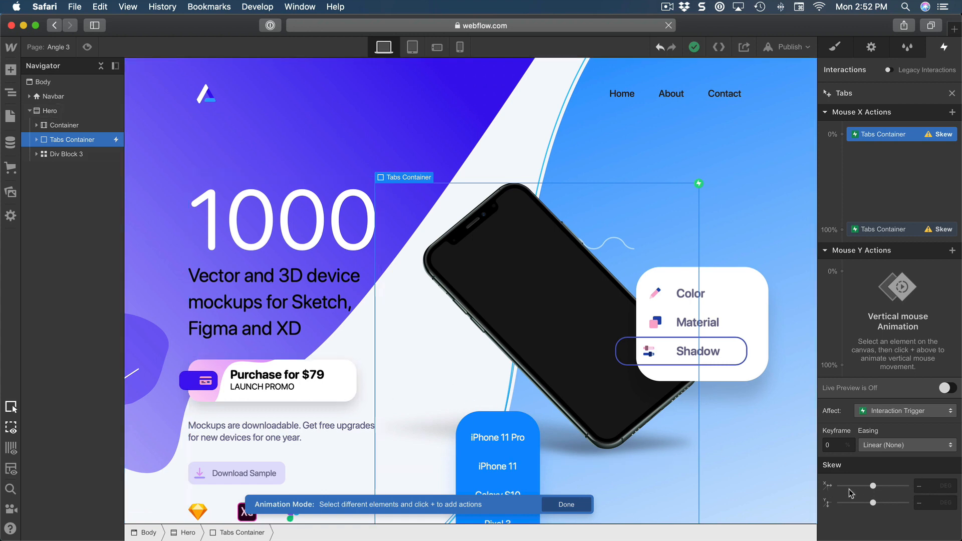
click(927, 486)
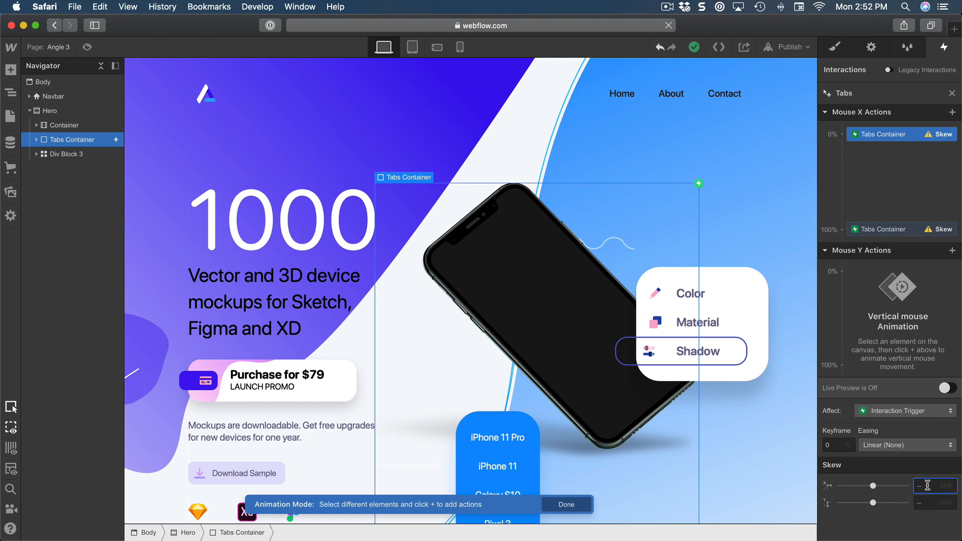
text(-3)
key(Return)
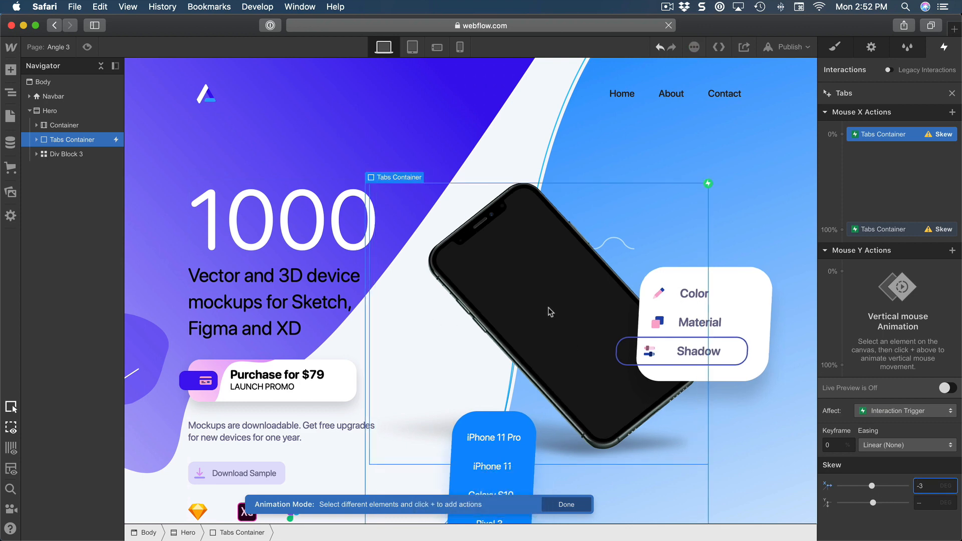
- Try an X skew of -32 degrees at the Mouse X 0% keyframe and return it to -3 degrees
mouse_move(871, 486)
mouse_down()
mouse_move(896, 486)
mouse_move(851, 485)
mouse_move(860, 485)
mouse_up()
double_click(936, 485)
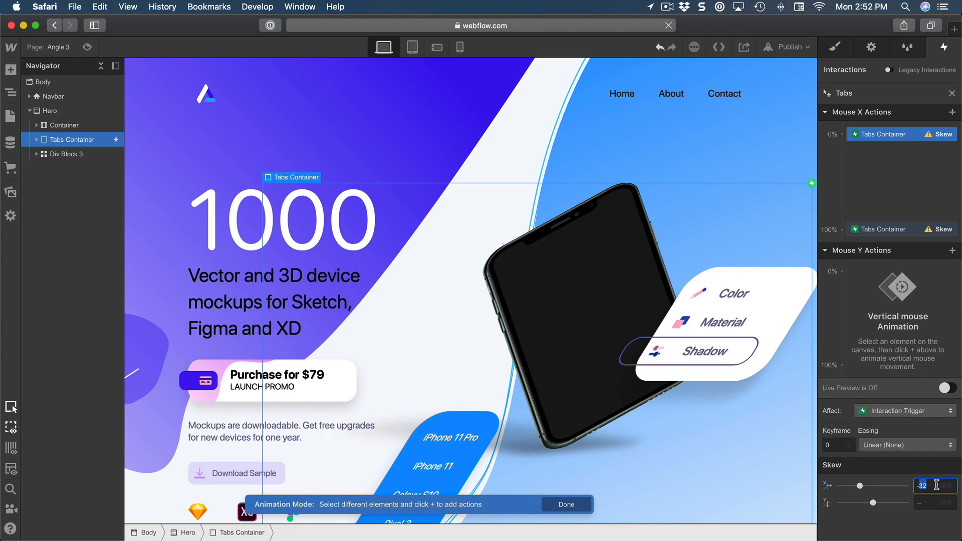
text(-3)
key(Return)
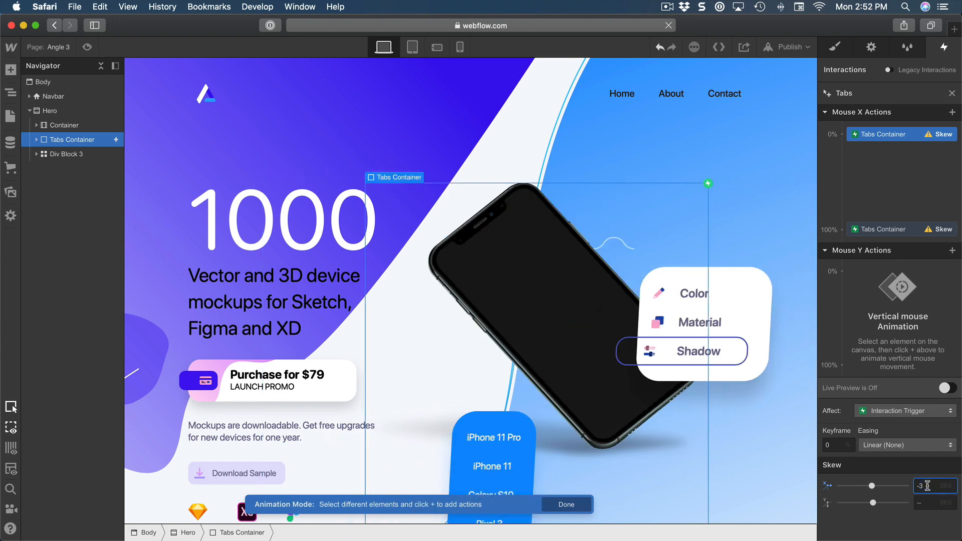
- Set the X skew at the Mouse X 100% keyframe to 3 degrees and preview the horizontal mouse animation
click(867, 229)
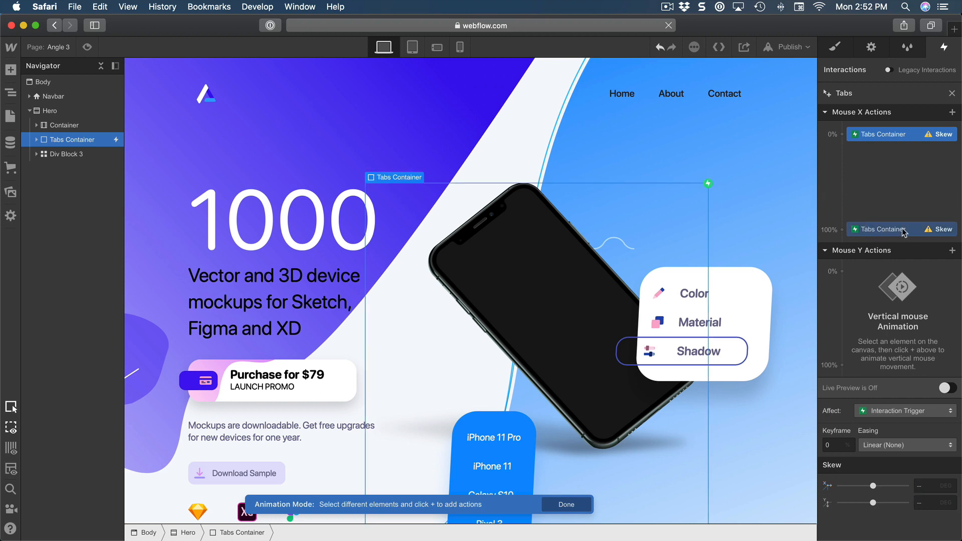
click(875, 231)
click(924, 486)
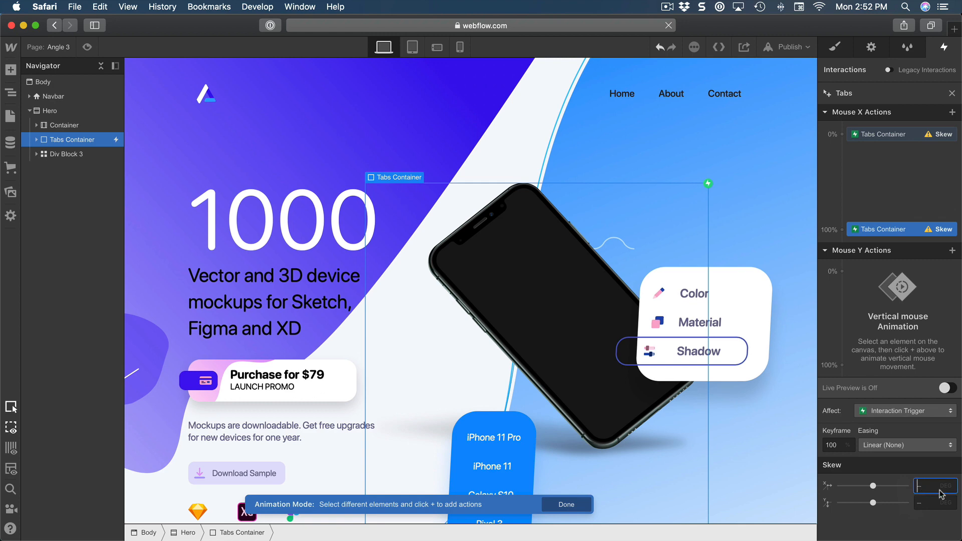
text(3)
key(Return)
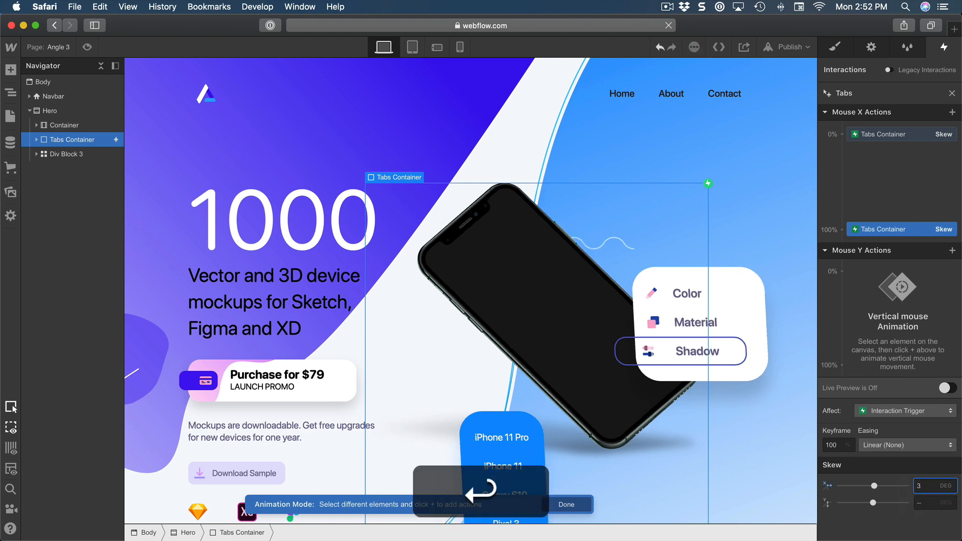
click(86, 47)
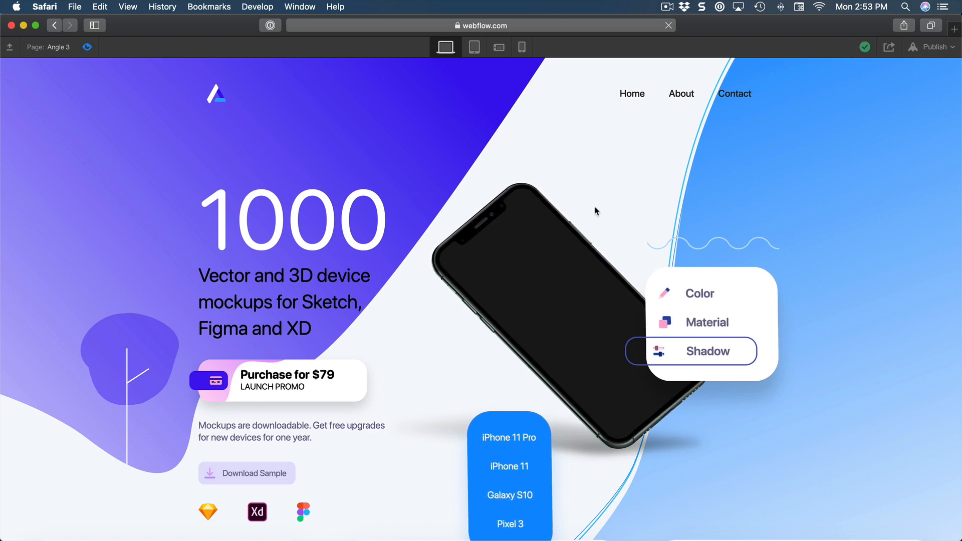
click(87, 47)
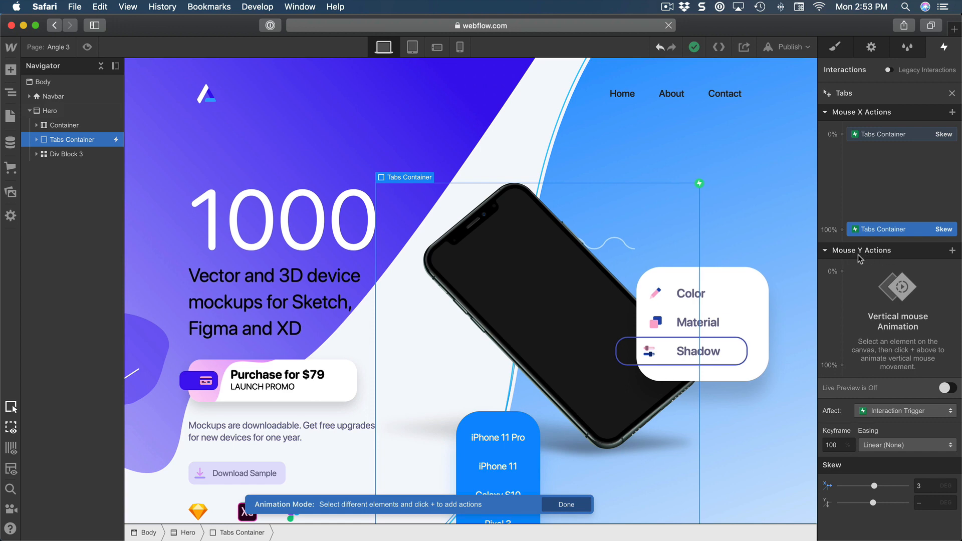
- Add a Skew action to the Mouse Y Actions and set its Y skew at the 0% keyframe to -3 degrees
click(952, 251)
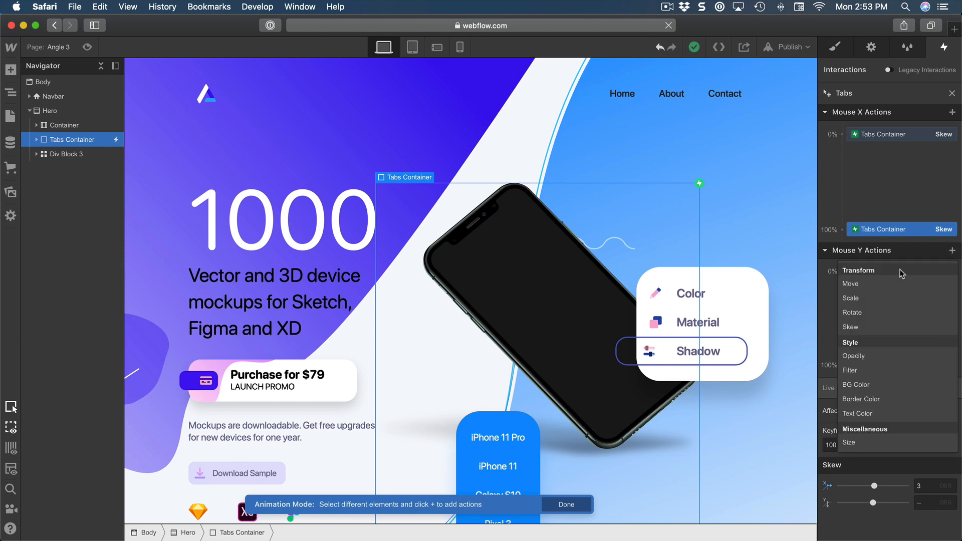
click(859, 327)
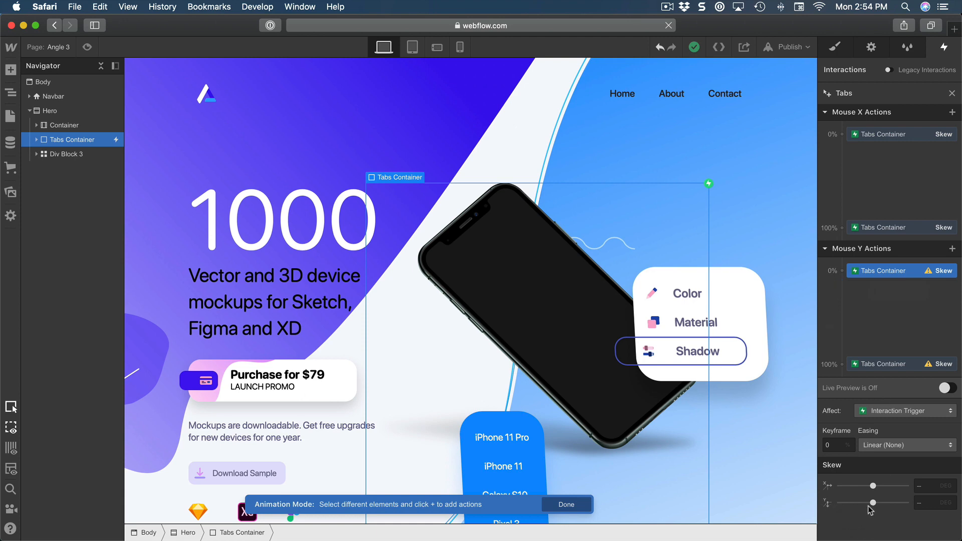
click(929, 502)
text(-3)
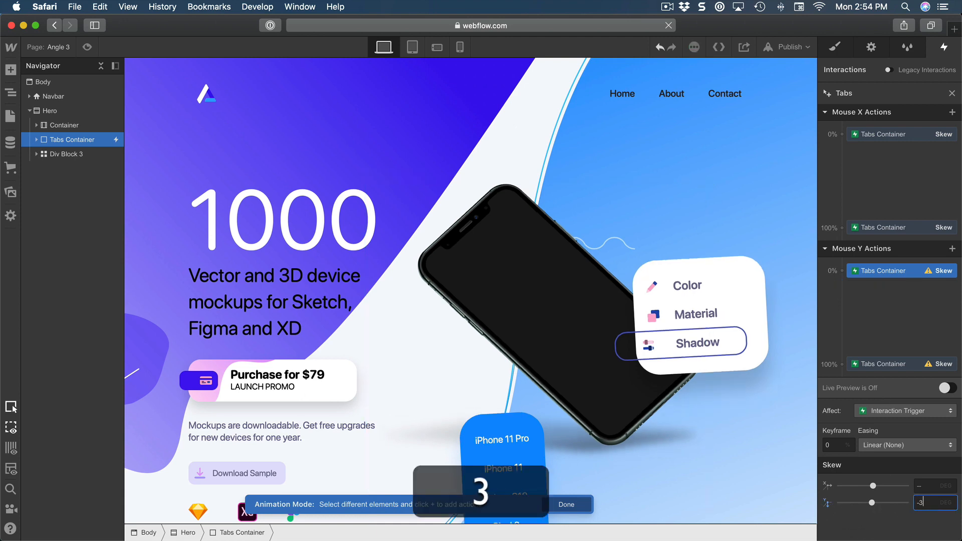
key(Return)
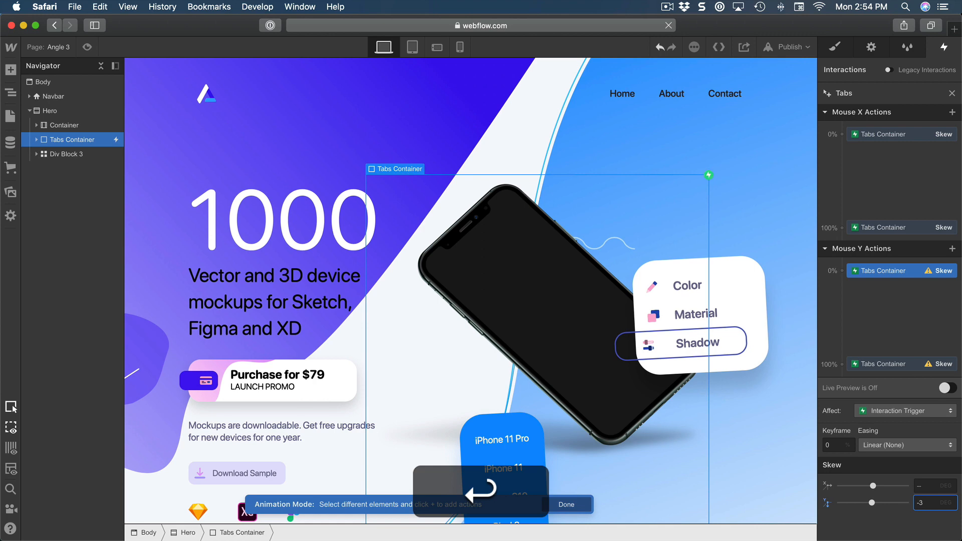
- Set the Y skew at the Mouse Y 100% keyframe to 3 degrees and preview the combined mouse animation
click(884, 364)
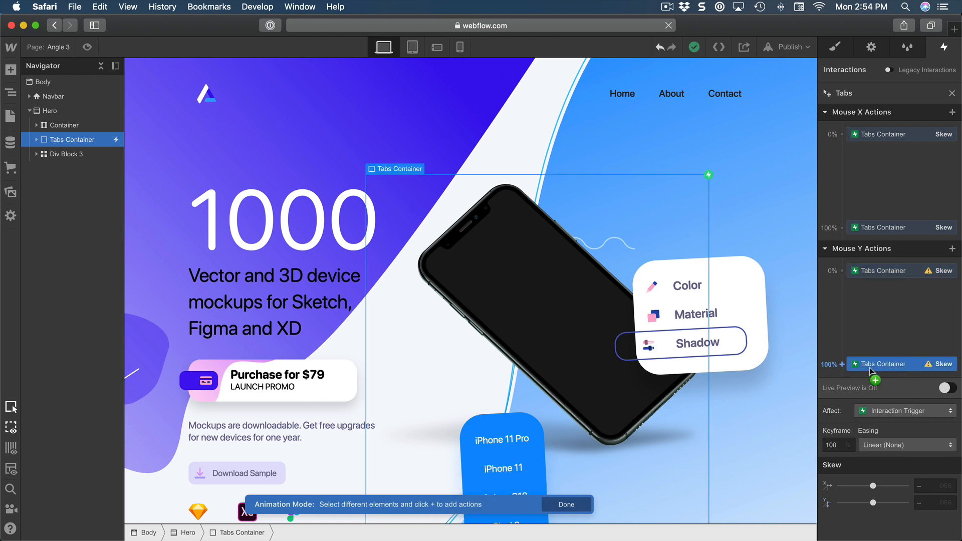
click(930, 505)
text(3)
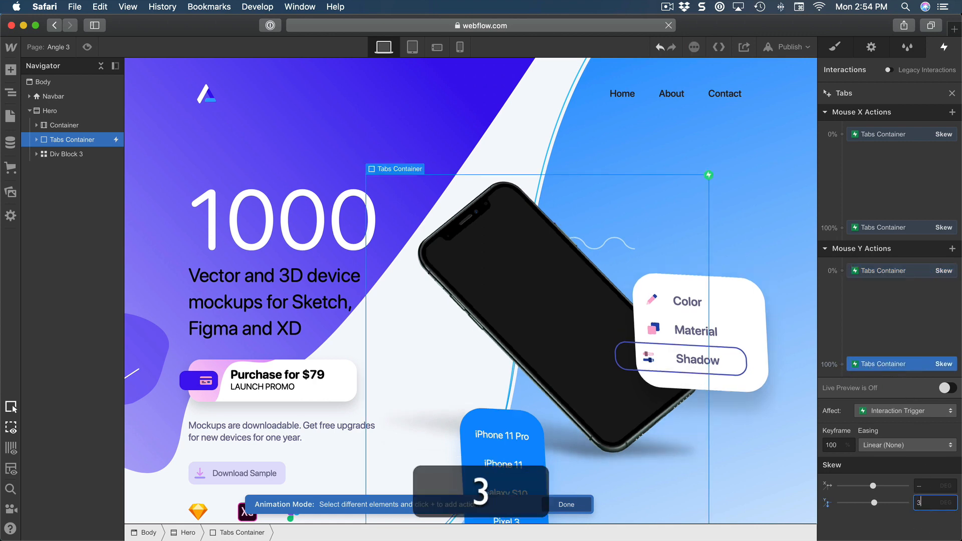
key(Return)
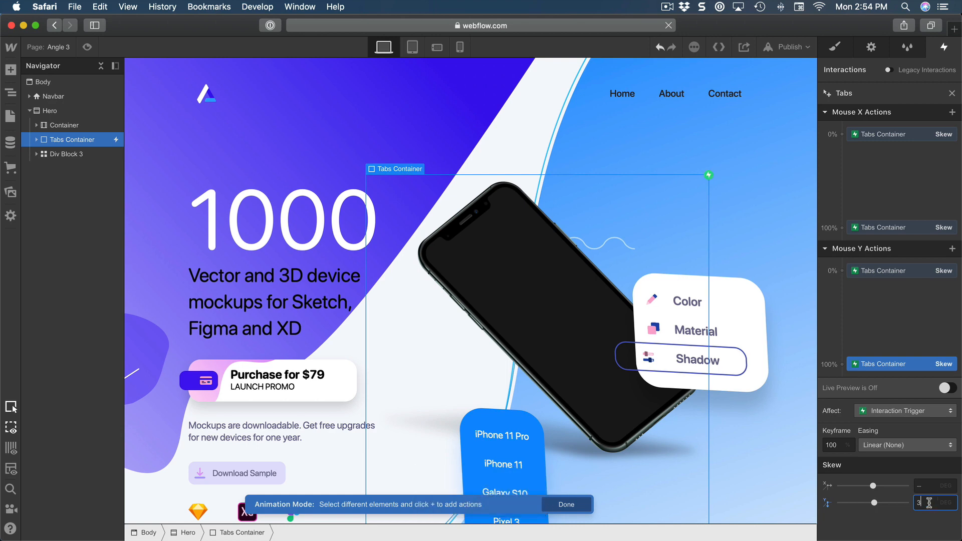
click(87, 47)
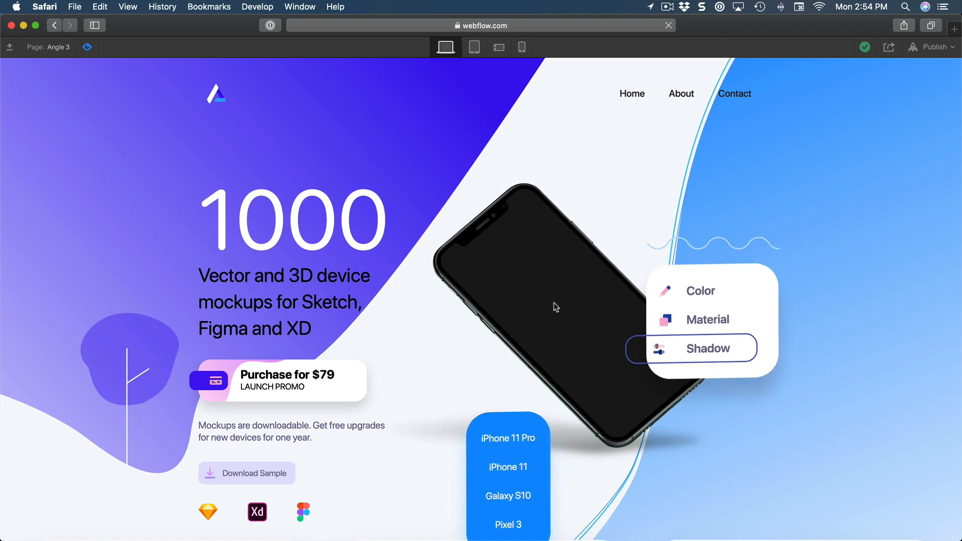
click(88, 47)
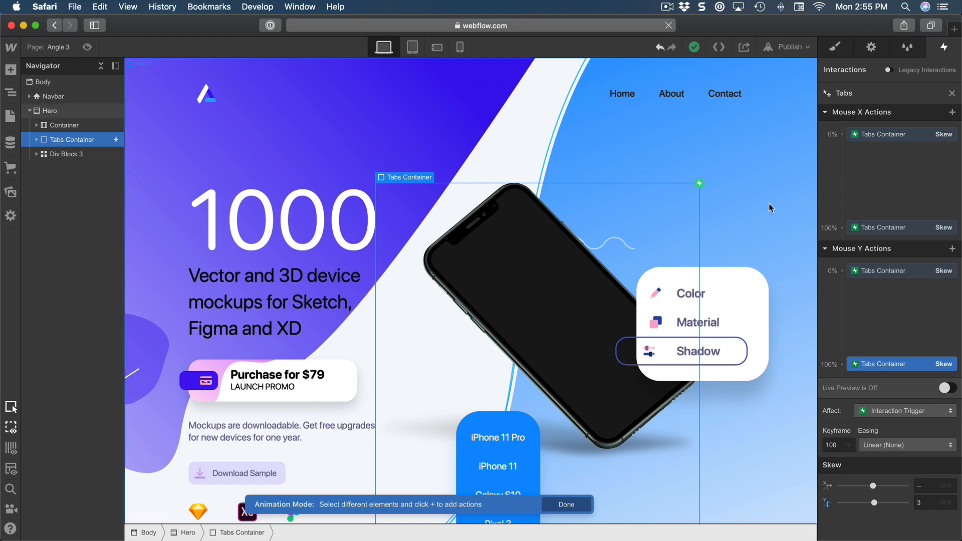
click(952, 112)
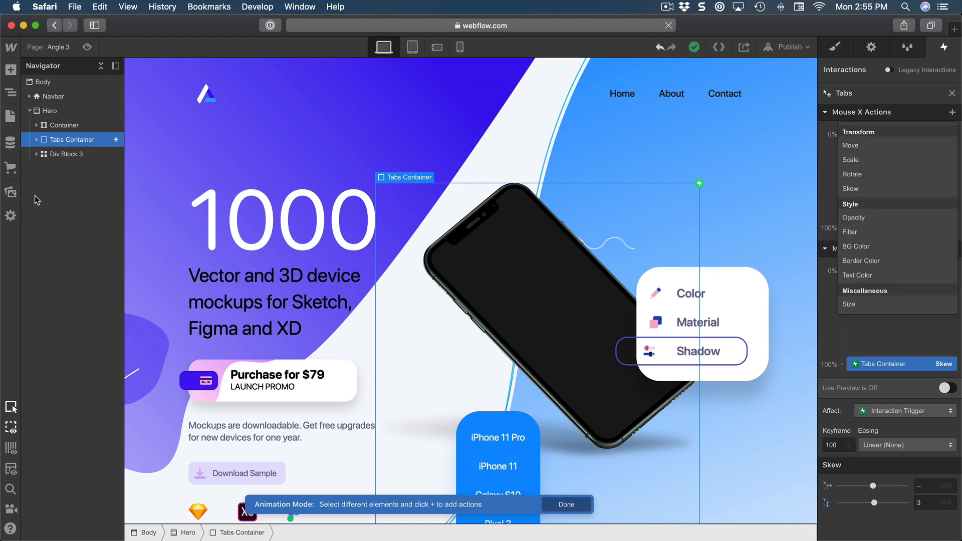
click(885, 364)
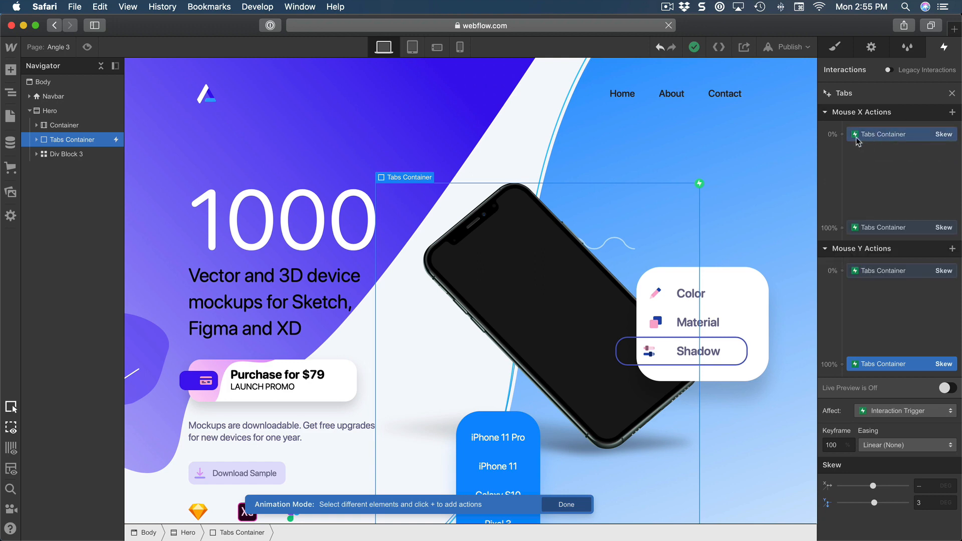
- Try a Mouse X Move action on the first Tabs Menu Container, affecting its class, with an X offset of -39 px at 0%
click(895, 134)
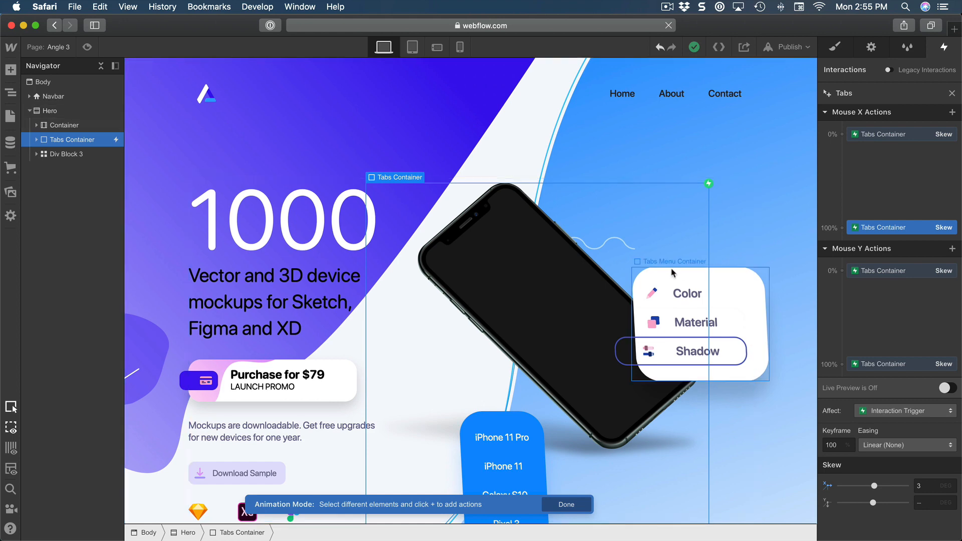
click(37, 141)
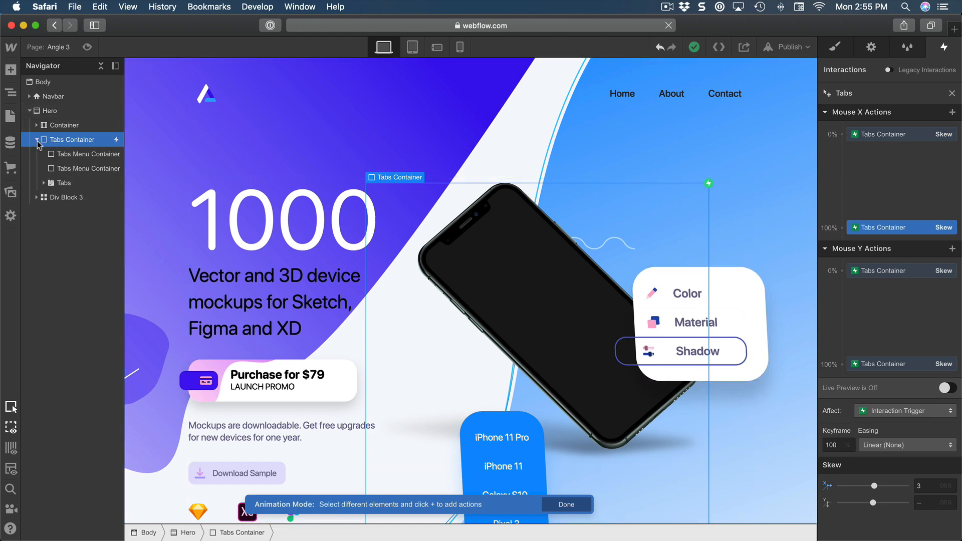
click(70, 155)
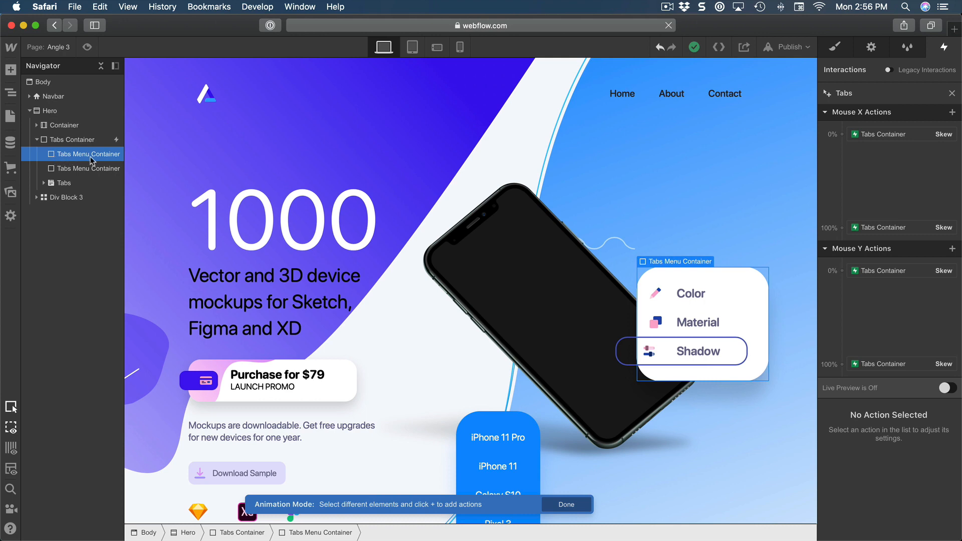
click(951, 113)
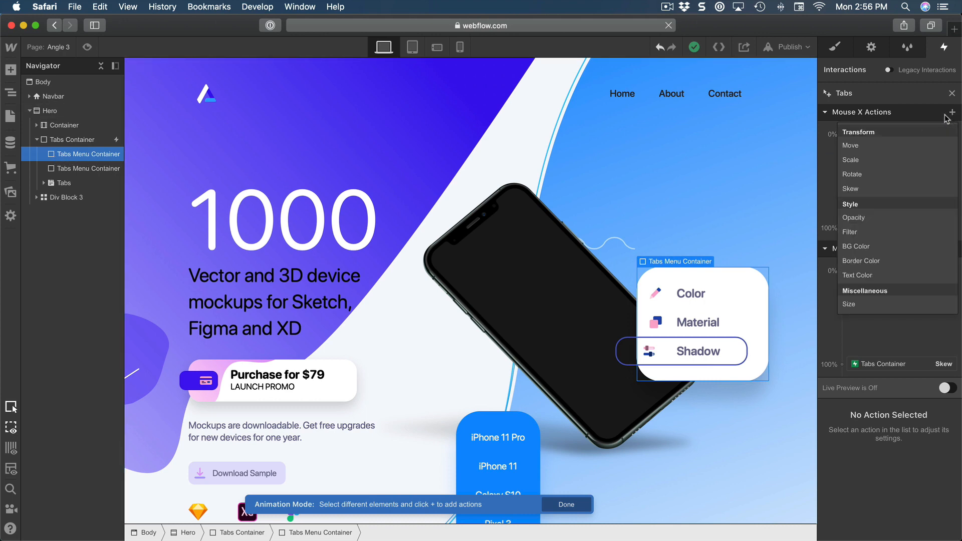
click(861, 146)
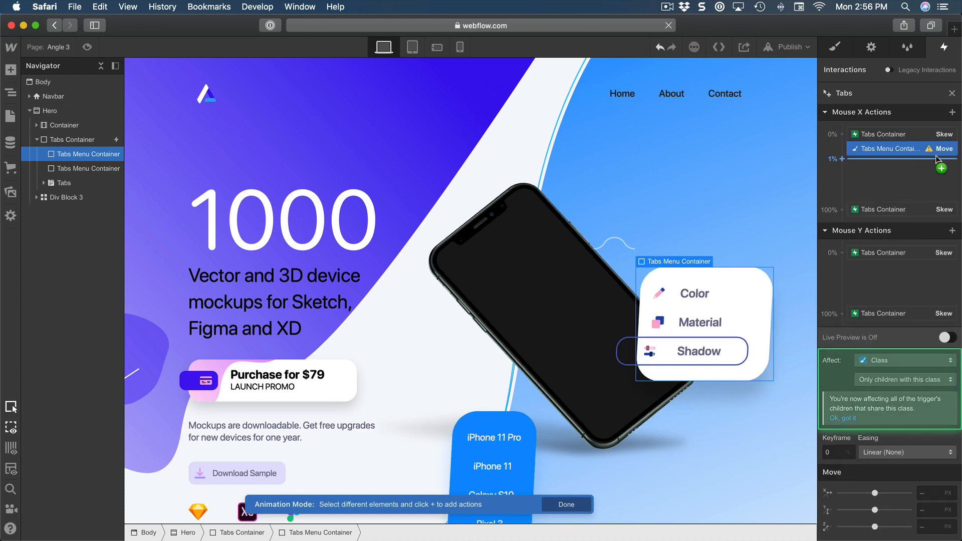
click(896, 360)
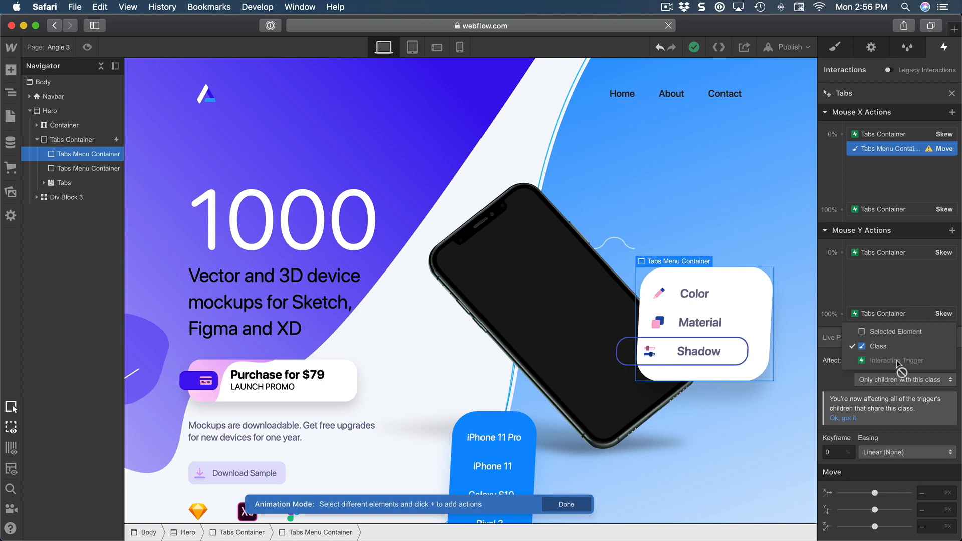
click(868, 346)
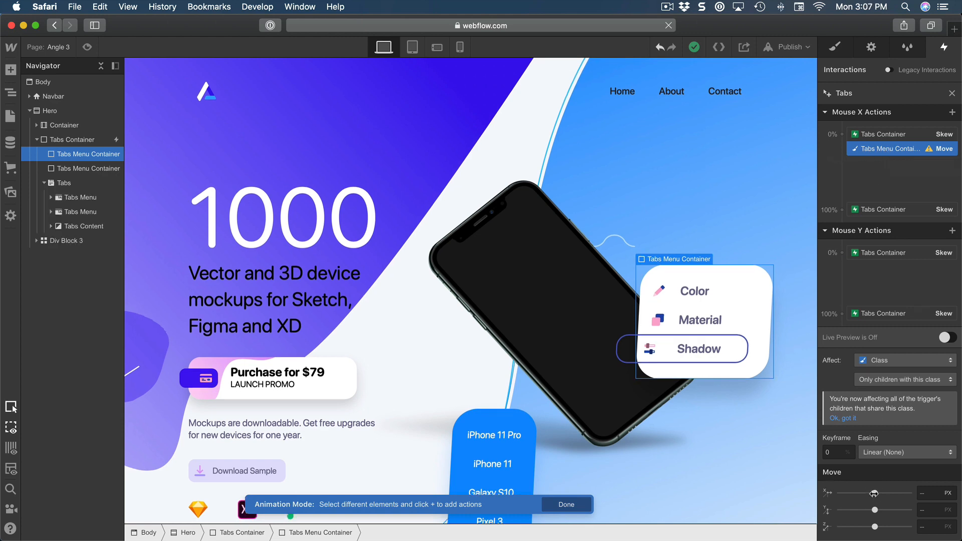
mouse_move(875, 493)
mouse_down()
mouse_move(853, 493)
mouse_move(870, 493)
mouse_up()
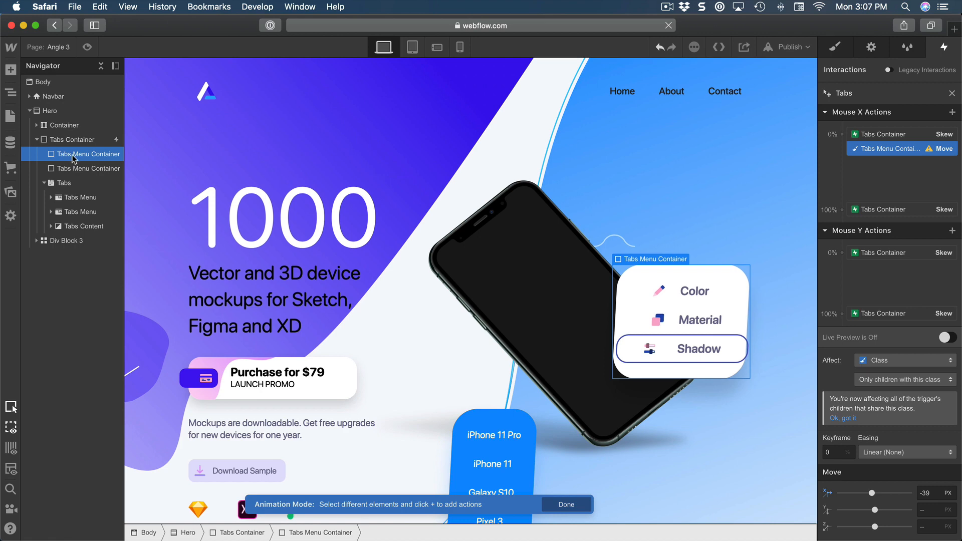
- Check both Tabs Menu Containers and delete the Tabs Menu Container Move action from the Mouse X Actions
click(79, 170)
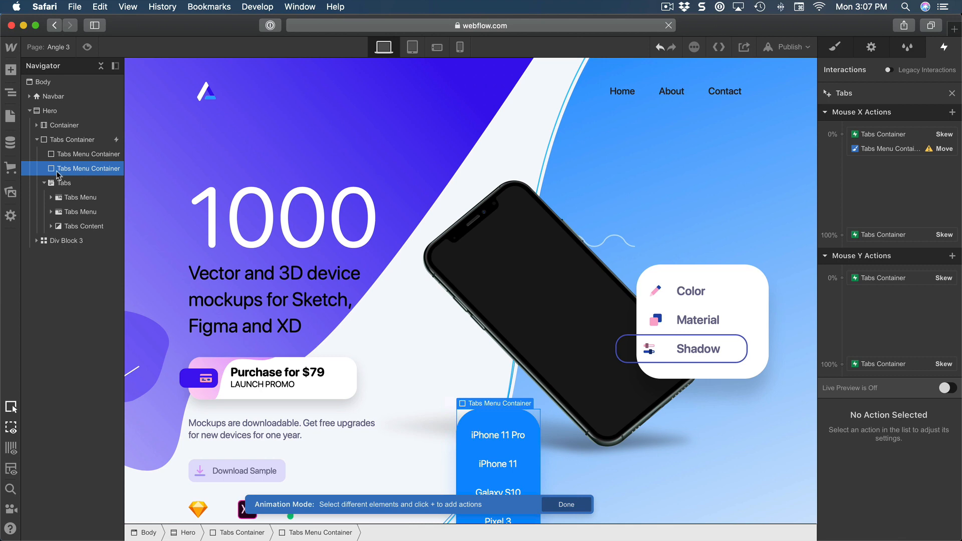
click(90, 155)
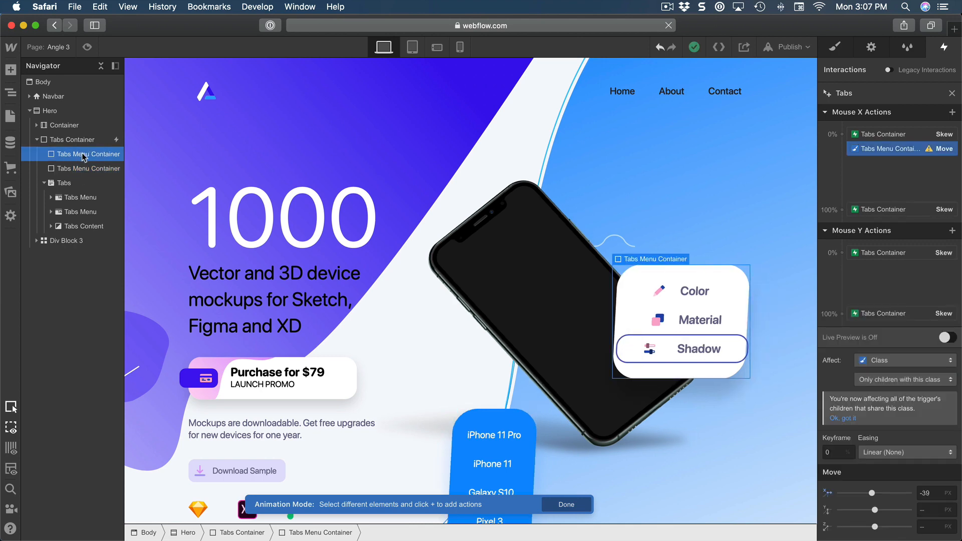
click(74, 166)
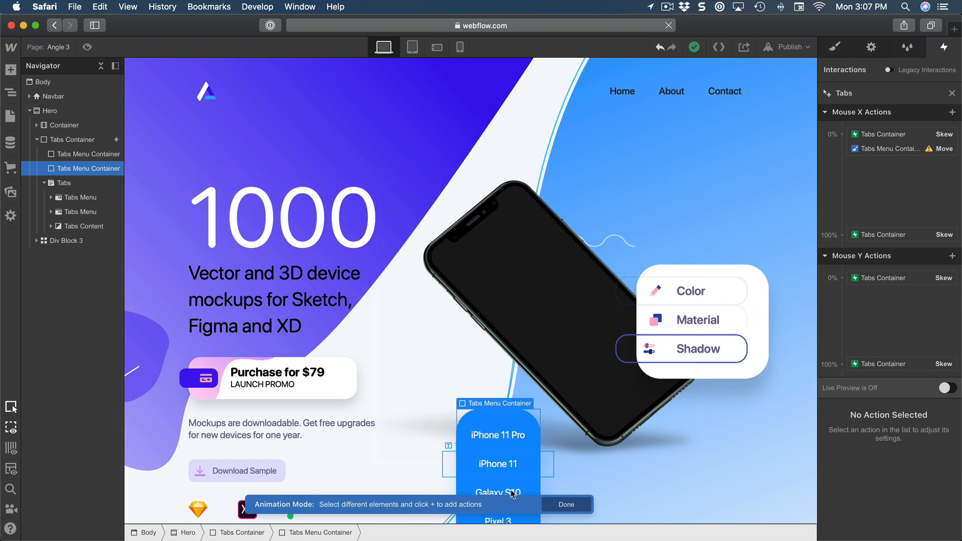
click(884, 152)
key(BackSpace)
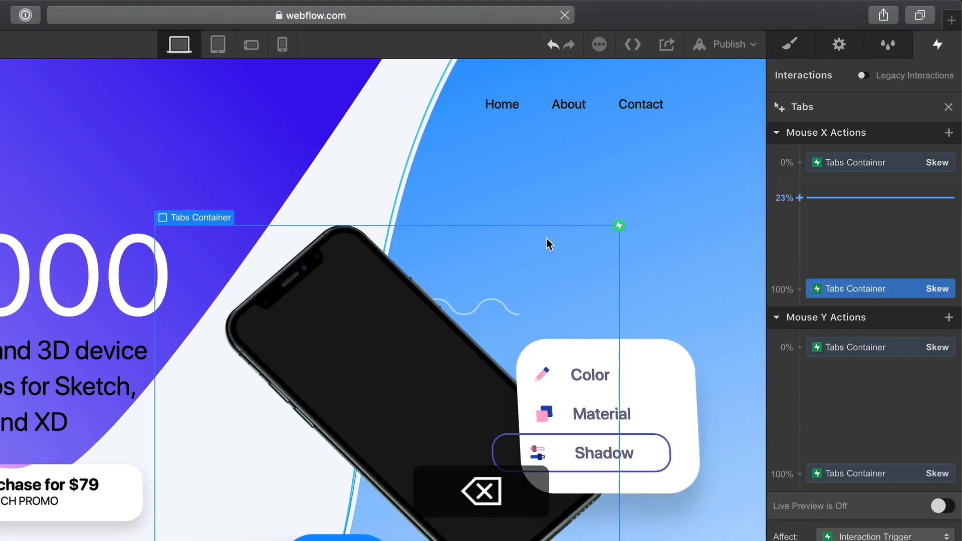
- Add a Mouse X Move action for the blue device-list Tabs Menu Container and set its X offset at the 0% keyframe to -40 px
click(330, 539)
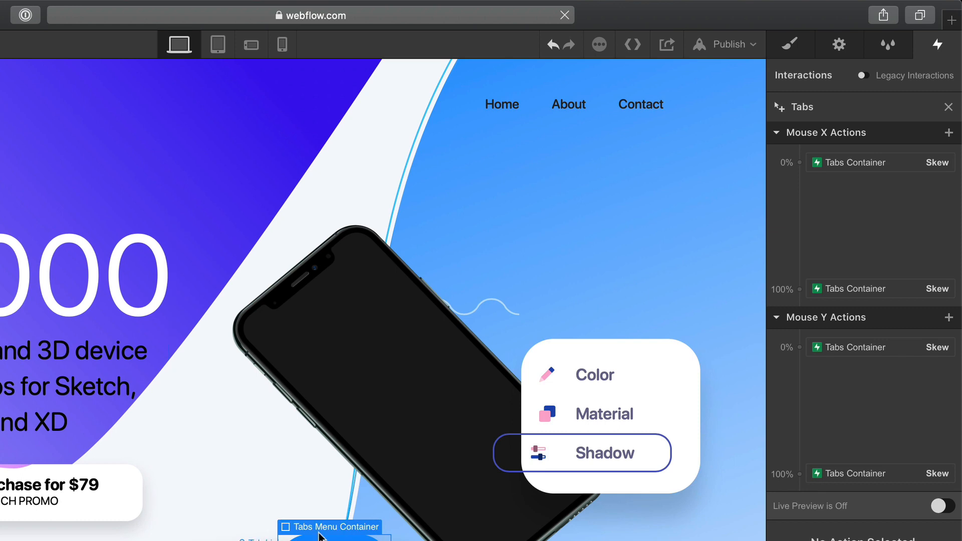
click(948, 133)
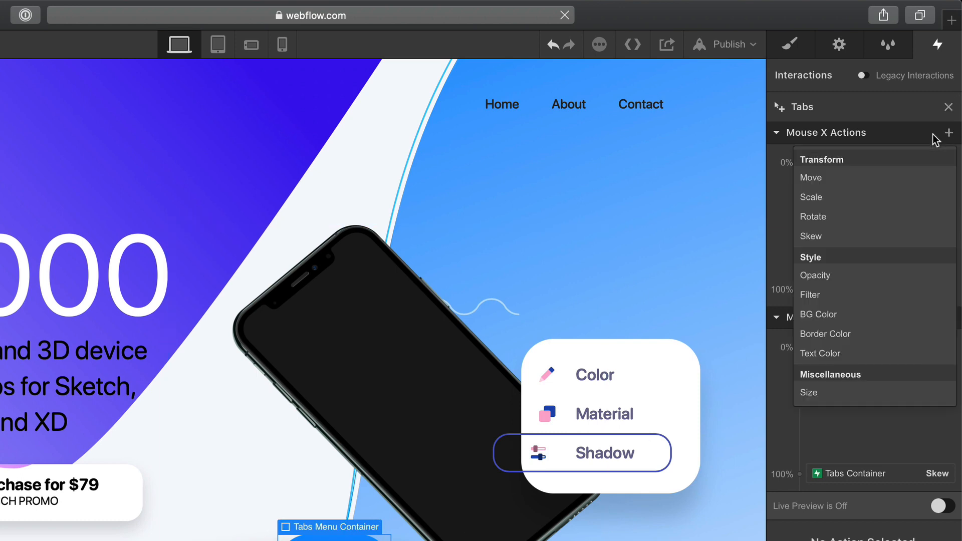
click(859, 182)
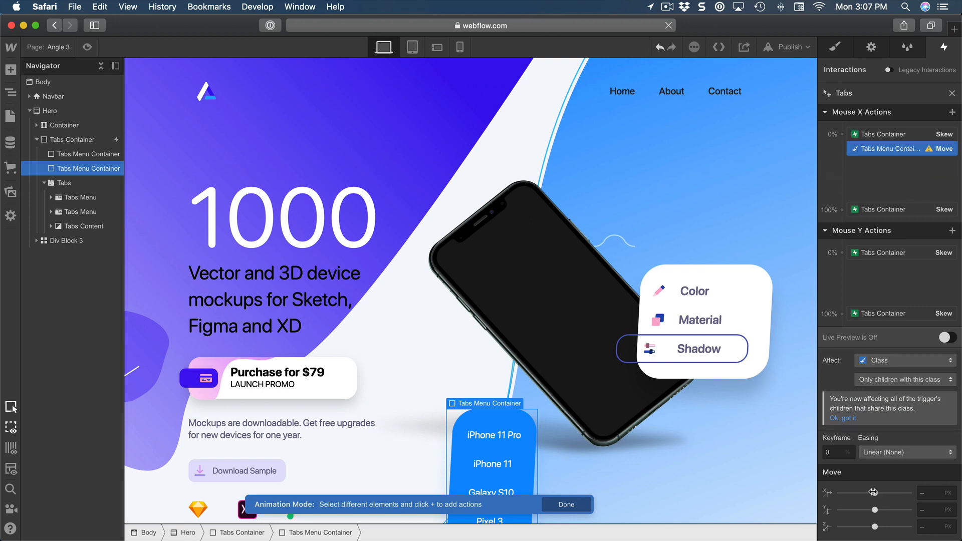
mouse_move(875, 493)
mouse_down()
mouse_move(890, 493)
mouse_move(867, 492)
mouse_up()
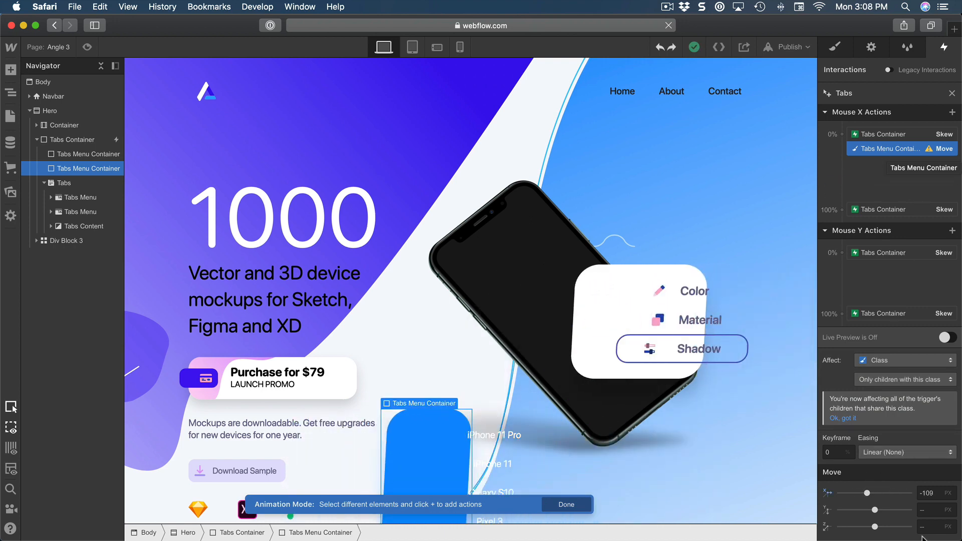
click(934, 493)
double_click(935, 493)
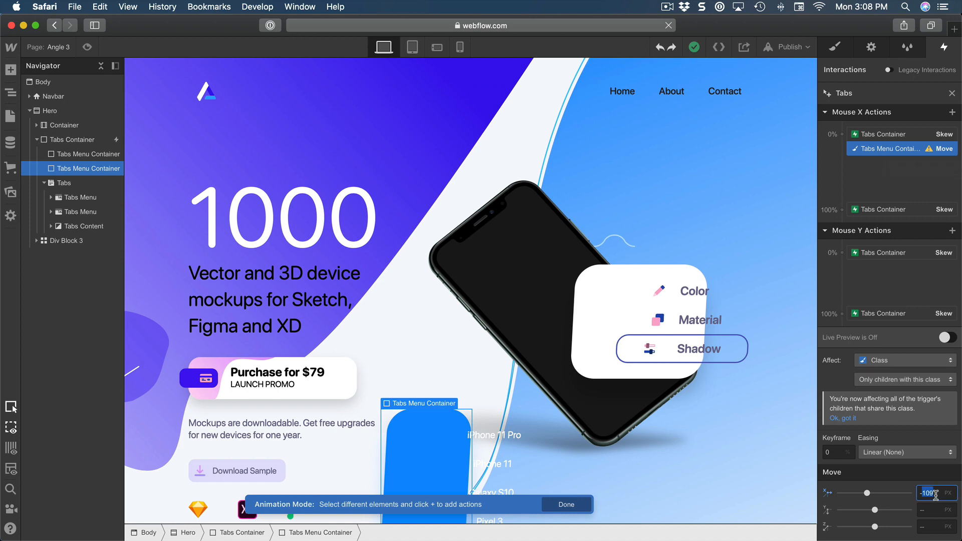
text(-40)
key(Return)
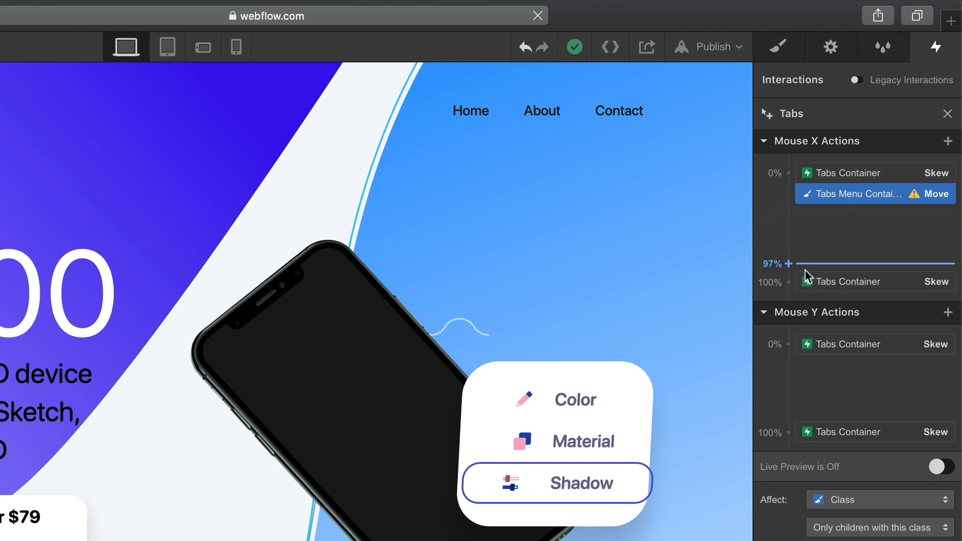
- Duplicate the Tabs Menu Container Move action and place the copy at the Mouse X 100% keyframe
right_click(835, 198)
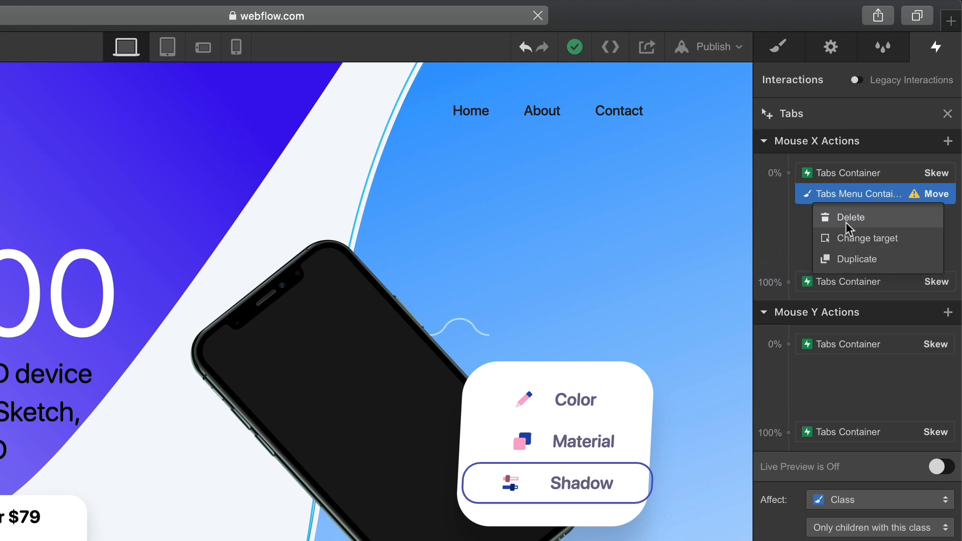
click(854, 258)
drag(846, 220, 881, 295)
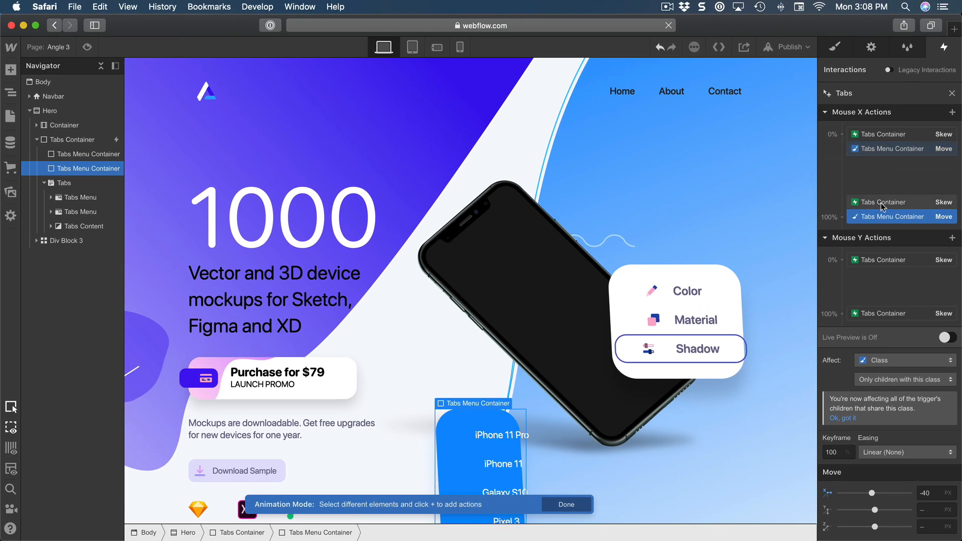
- Set the X offset of the Tabs Menu Container Move at the Mouse X 100% keyframe to 40 px and preview the page
click(919, 493)
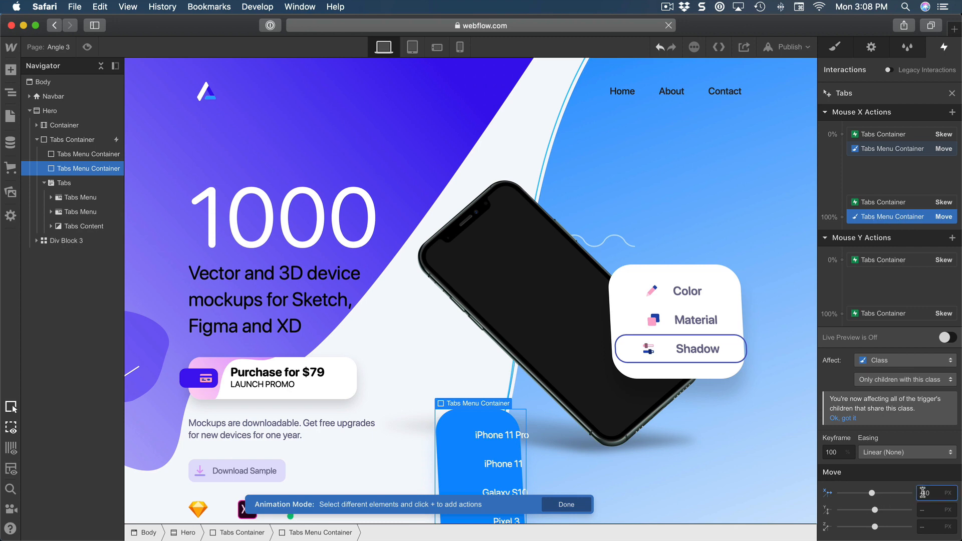
key(BackSpace)
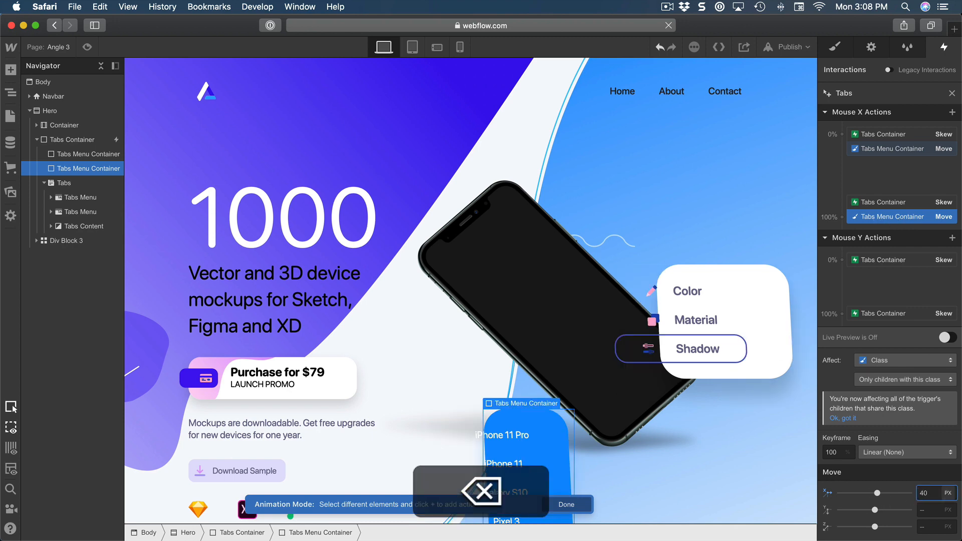
key(Return)
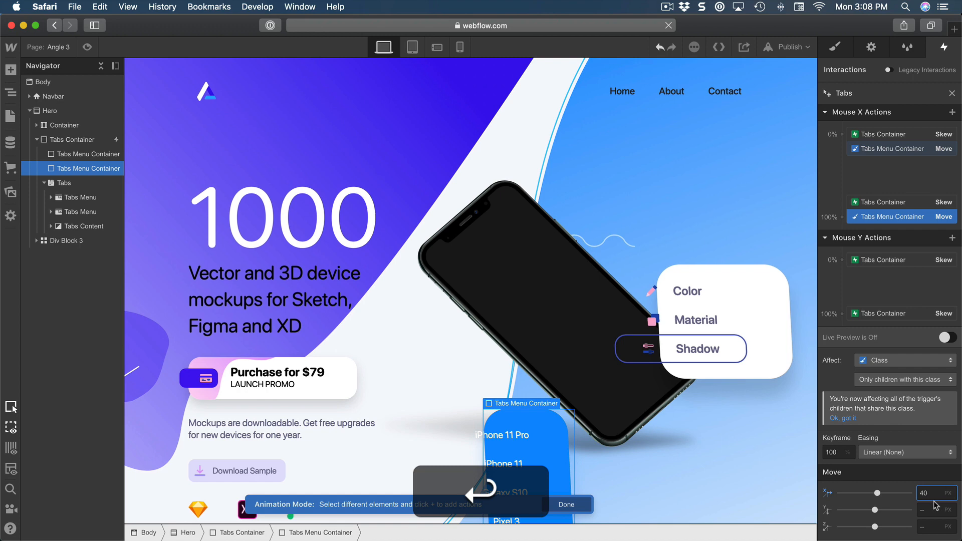
click(87, 48)
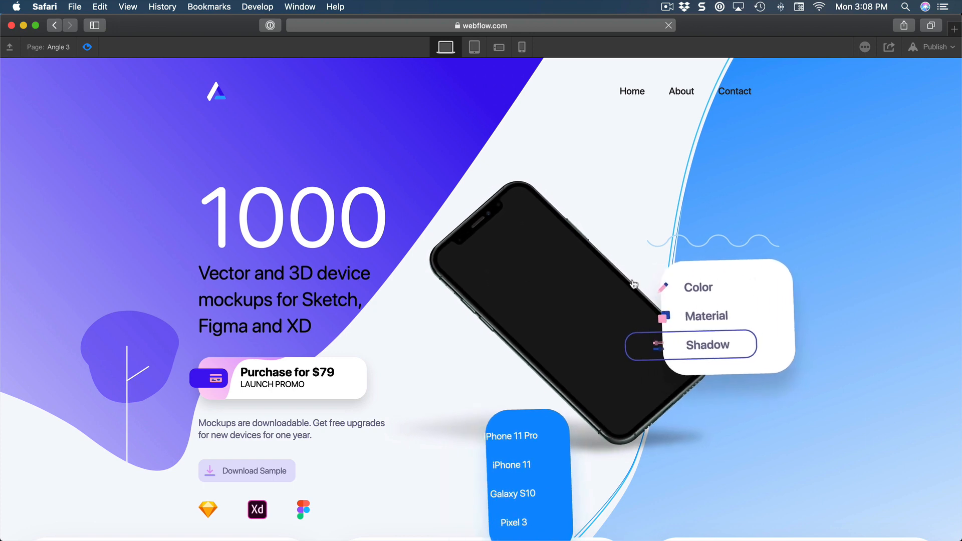
click(88, 48)
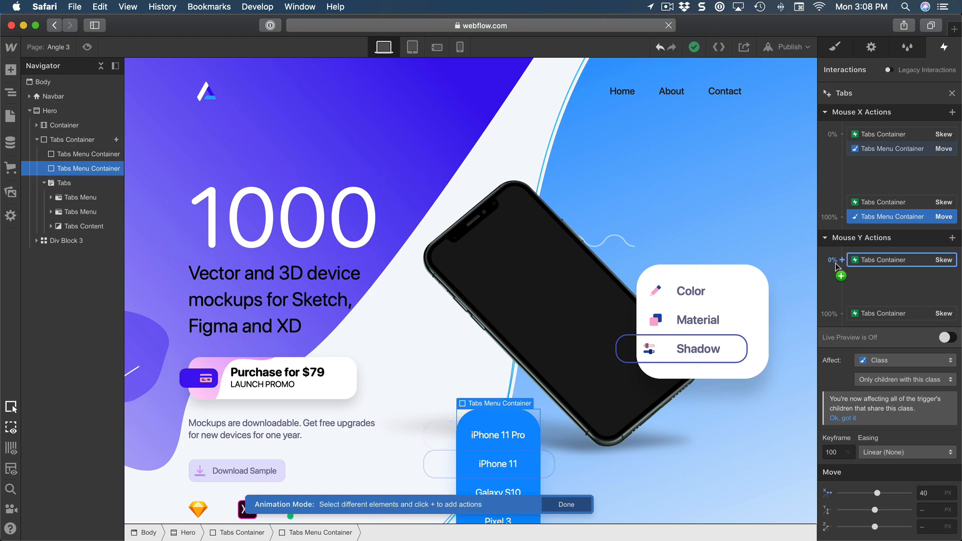
- Add a Move action for the Tabs Menu Container to the Mouse Y Actions and set its Y offset at 0% to -40 px
click(952, 238)
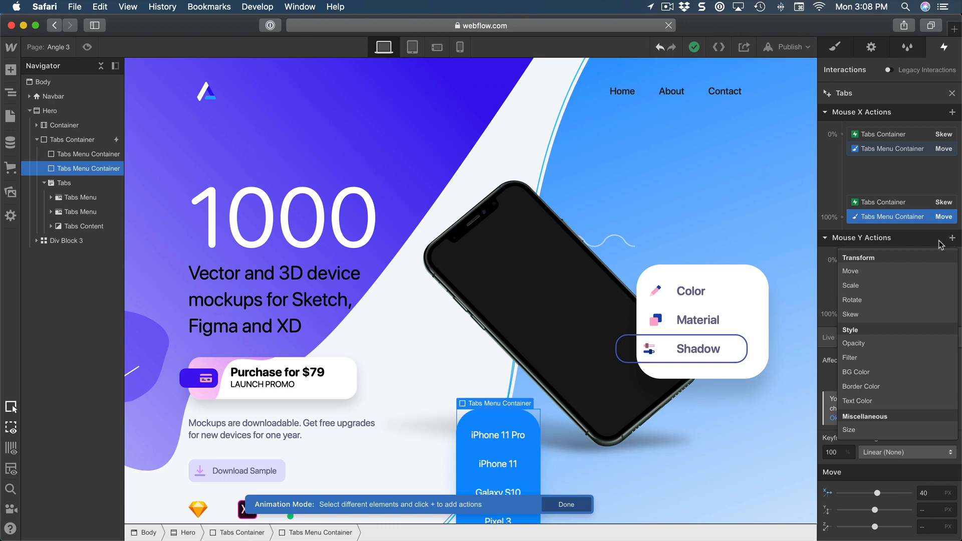
click(877, 276)
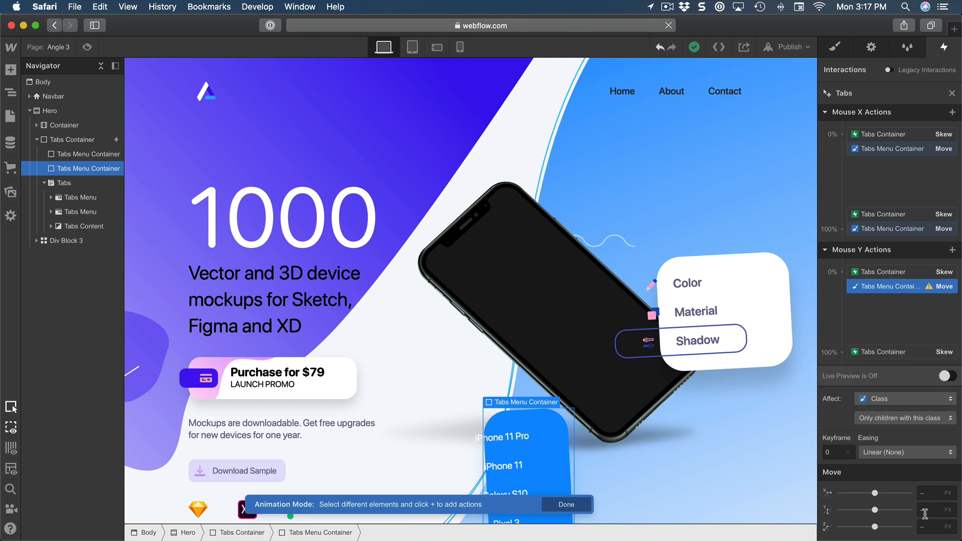
click(925, 511)
text(-40)
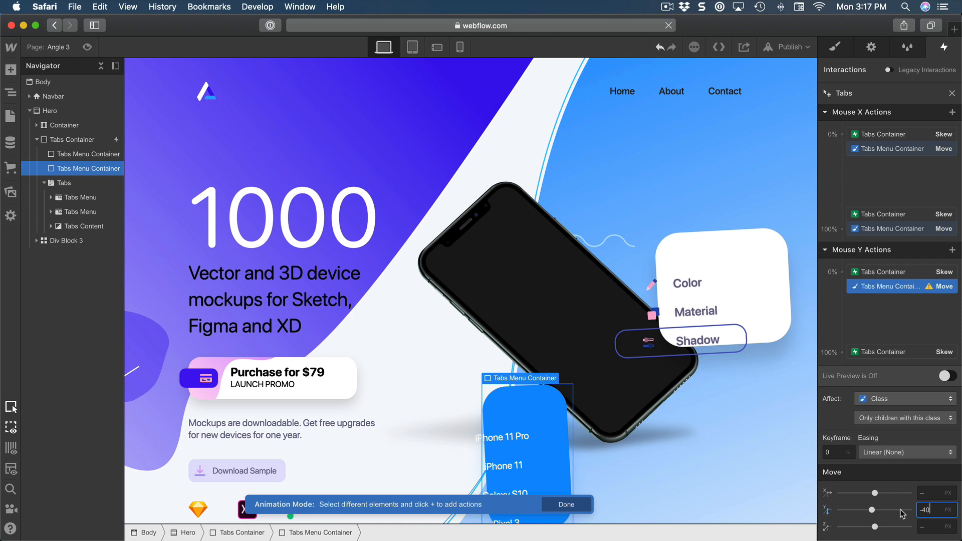
click(822, 506)
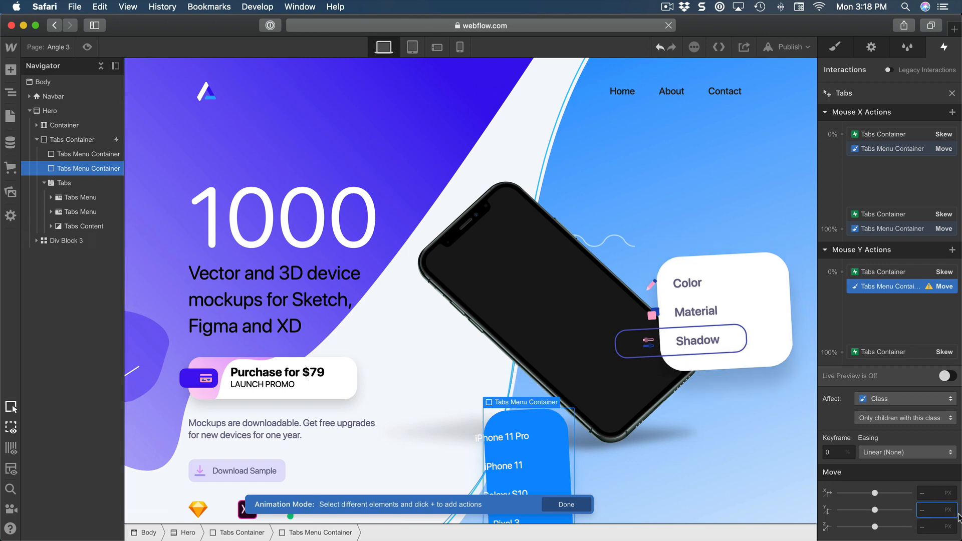
text(-40)
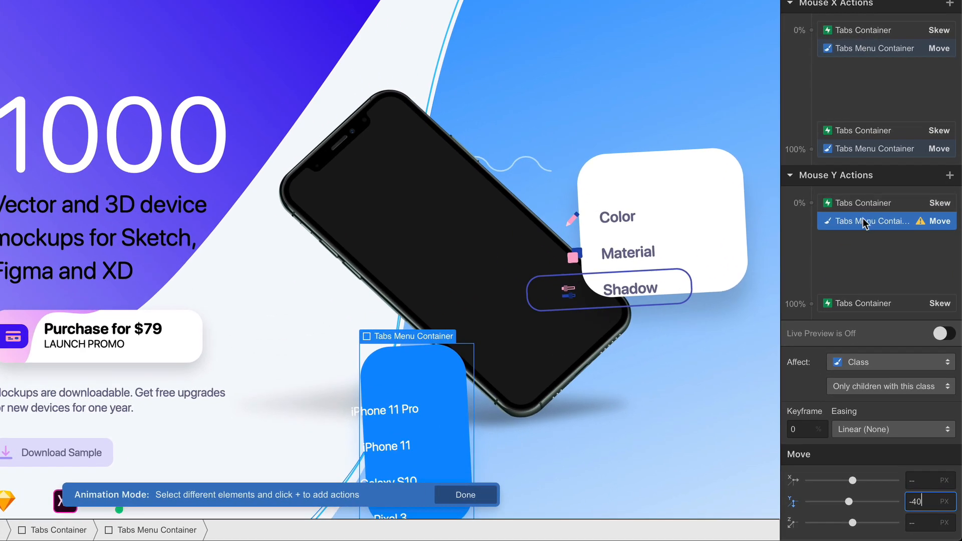
- Duplicate the Tabs Menu Container Move action within the Mouse Y Actions and place the copy at the 100% keyframe
right_click(873, 286)
click(866, 280)
drag(867, 236, 867, 300)
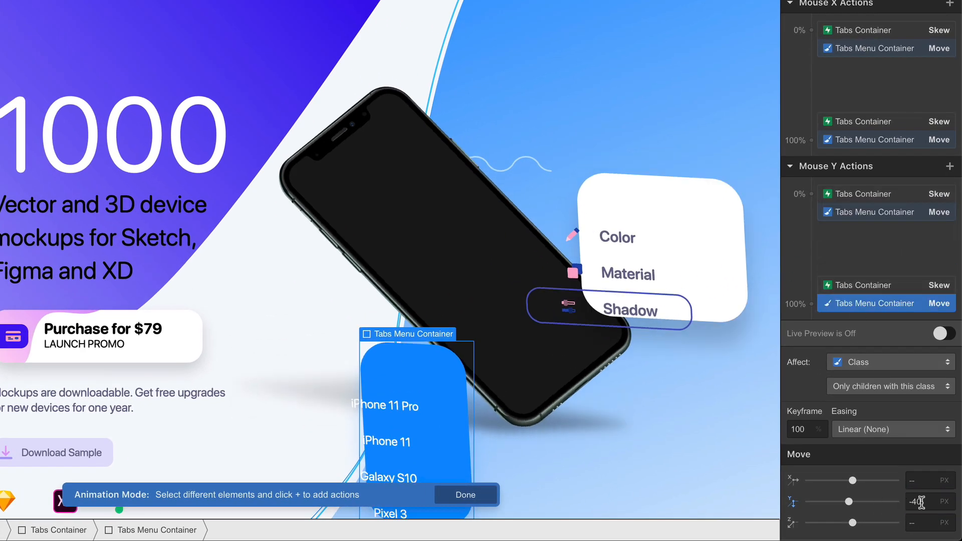
- Set the Y offset of the Tabs Menu Container Move at the Mouse Y 100% keyframe to 40 px and preview the page
key(Left)
key(Left)
key(BackSpace)
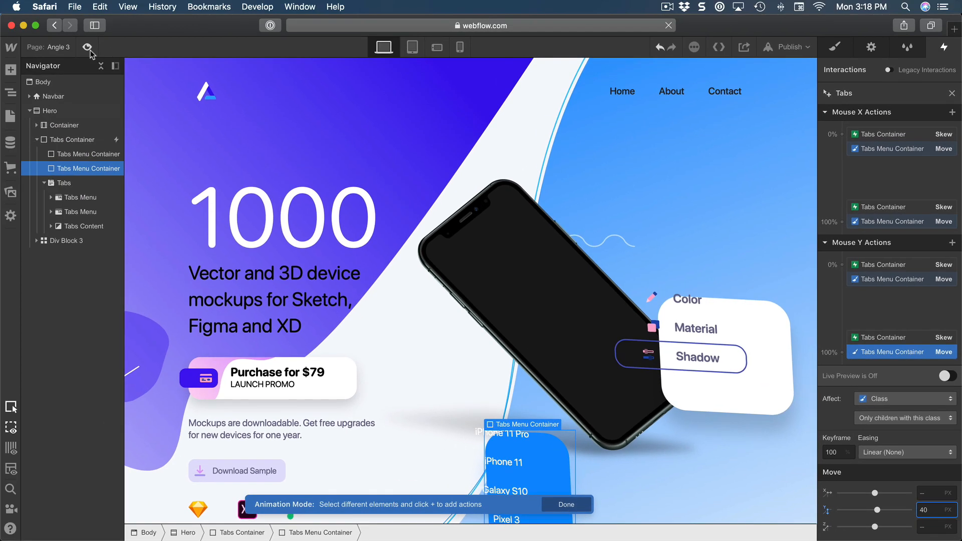
click(87, 47)
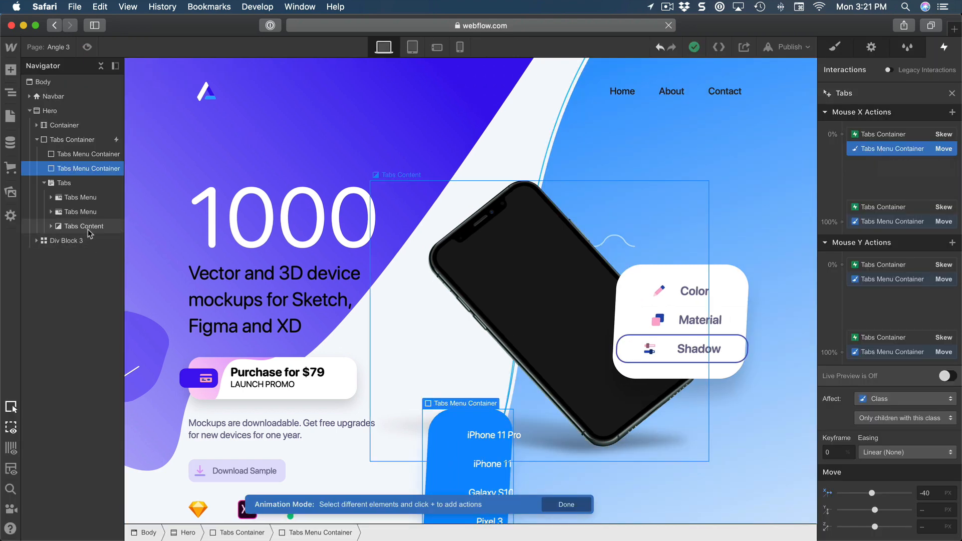
- Add a Move action for Tabs Content to the Mouse X Actions and set its X offset at 0% to -20 px
click(85, 228)
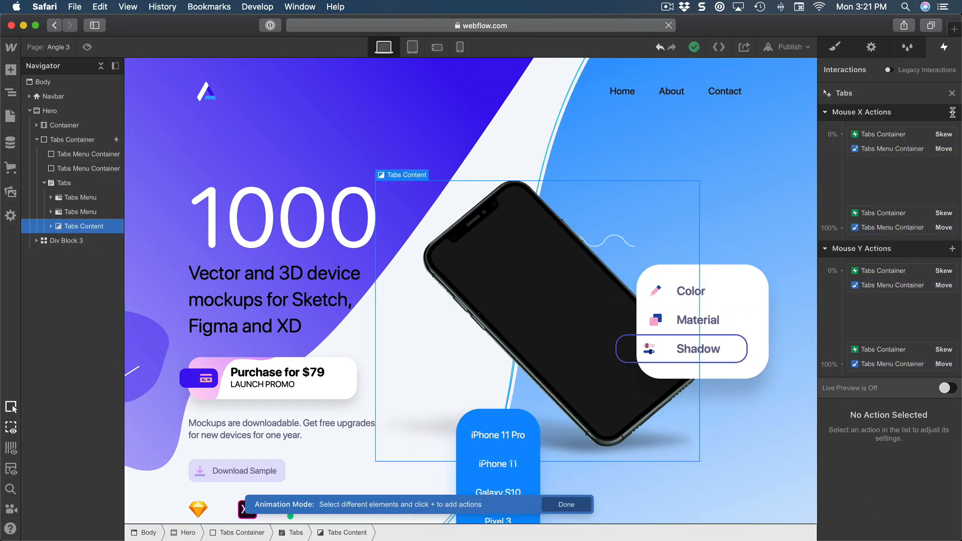
click(951, 112)
click(851, 152)
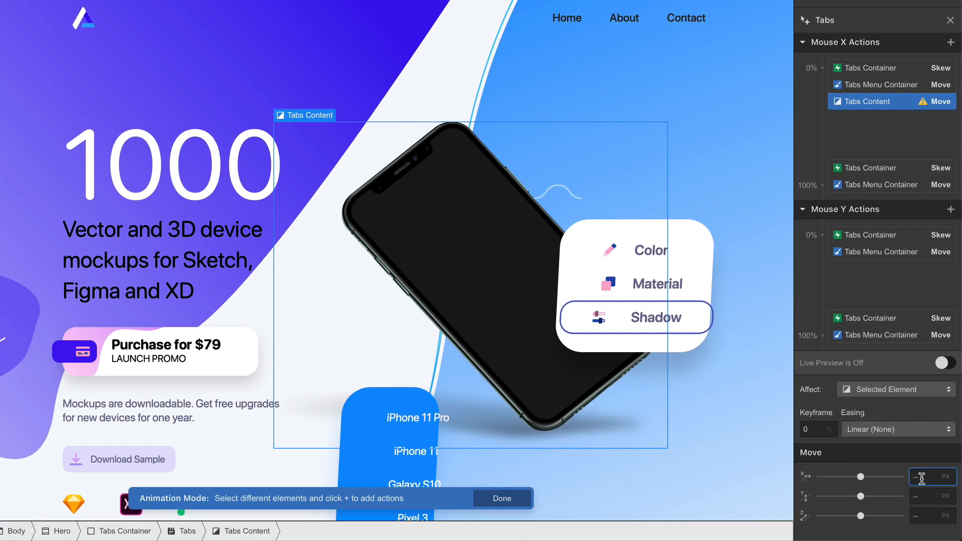
text(-20)
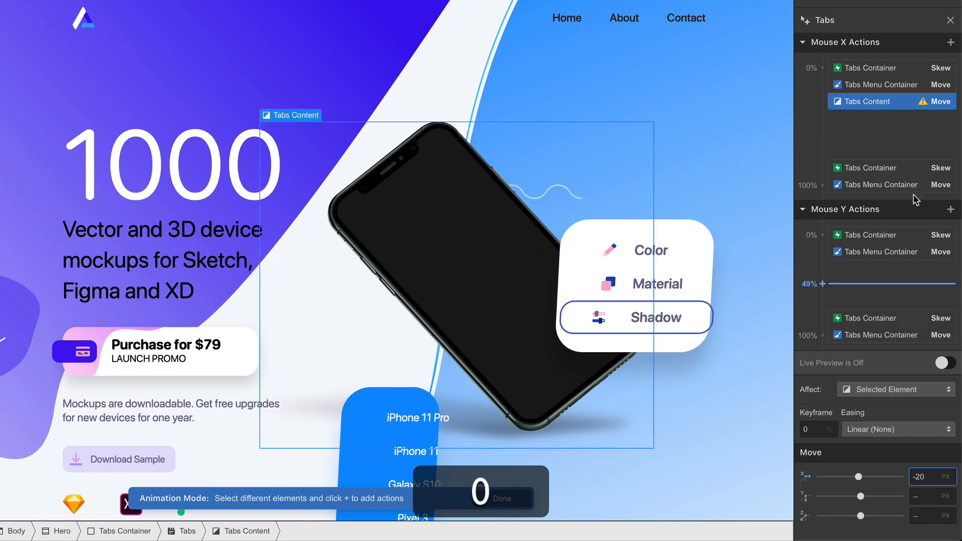
- Duplicate the Tabs Content Move action to the Mouse X 100% keyframe and set the copy's X offset to 20 px
click(880, 103)
right_click(874, 104)
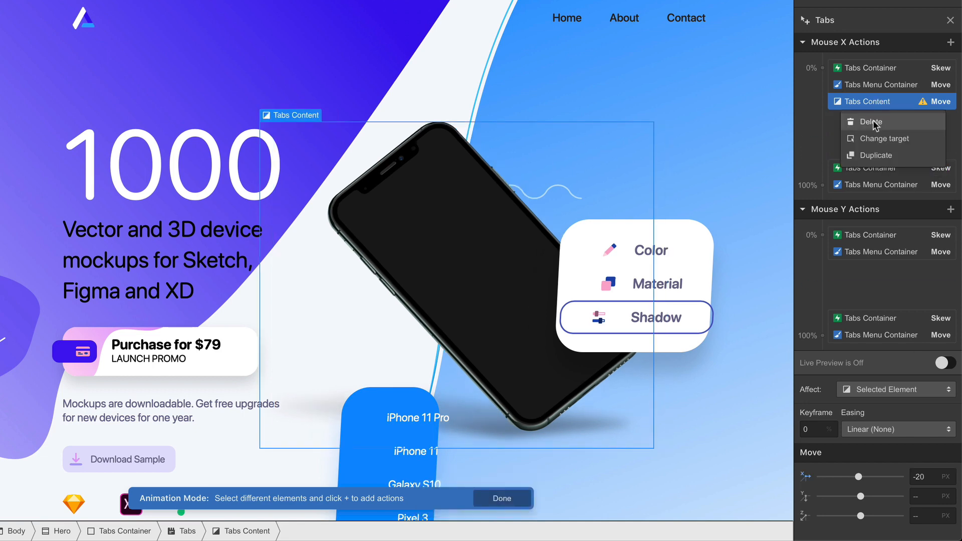
click(878, 154)
drag(877, 121, 876, 194)
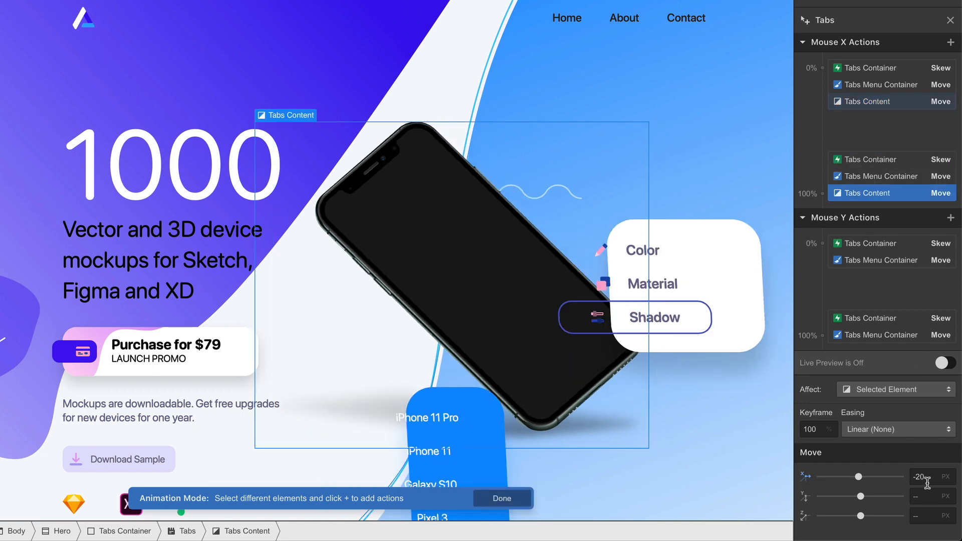
key(Left)
key(Left)
key(BackSpace)
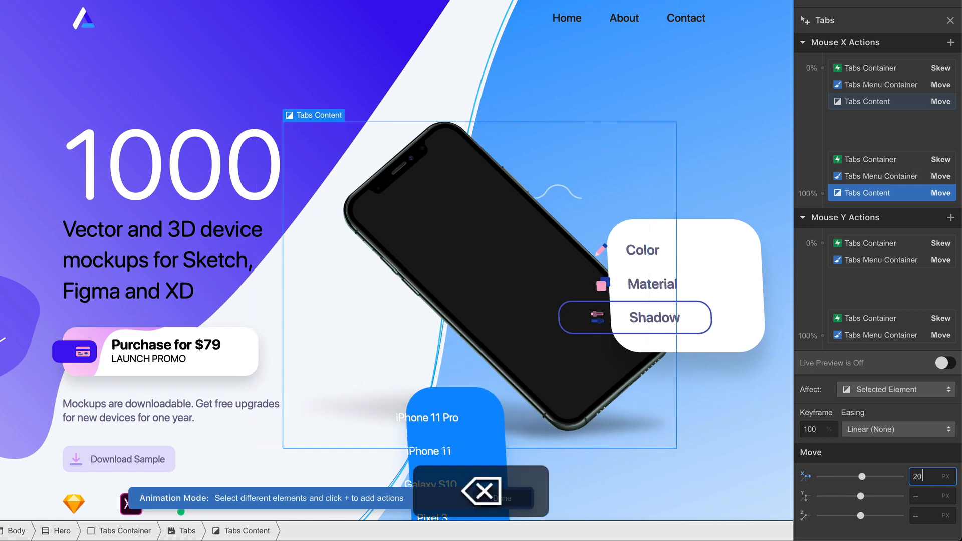
- Add a Move action for Tabs Content to the Mouse Y Actions and set its Y offset at 0% to -20 px
click(949, 218)
click(883, 257)
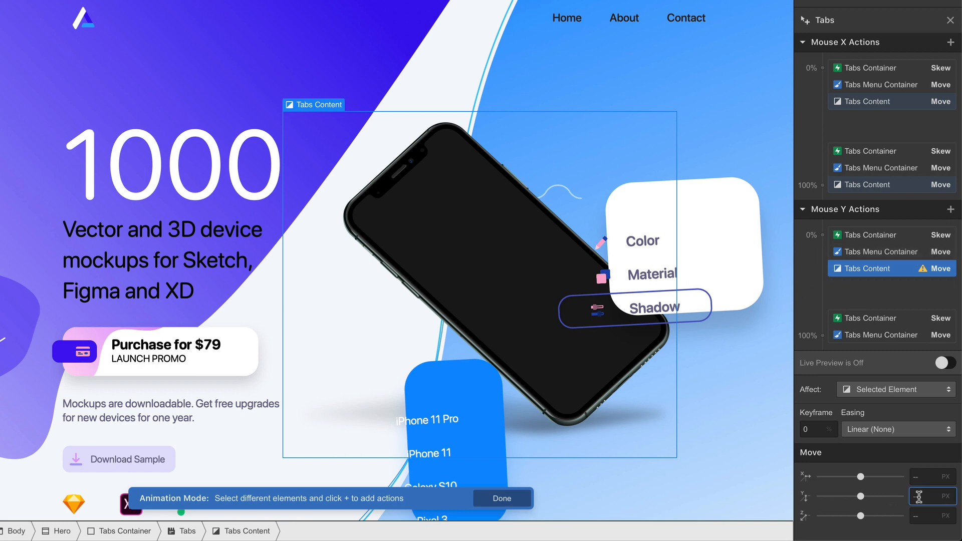
text(-20)
- Duplicate the Tabs Content Move action to the Mouse Y 100% keyframe and set the copy's Y offset to 20 px
click(868, 270)
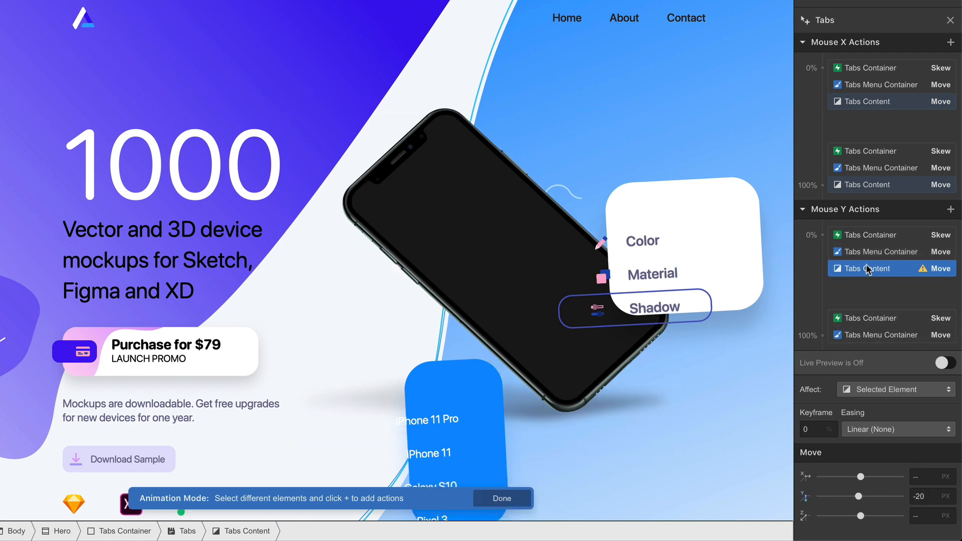
right_click(867, 271)
click(875, 325)
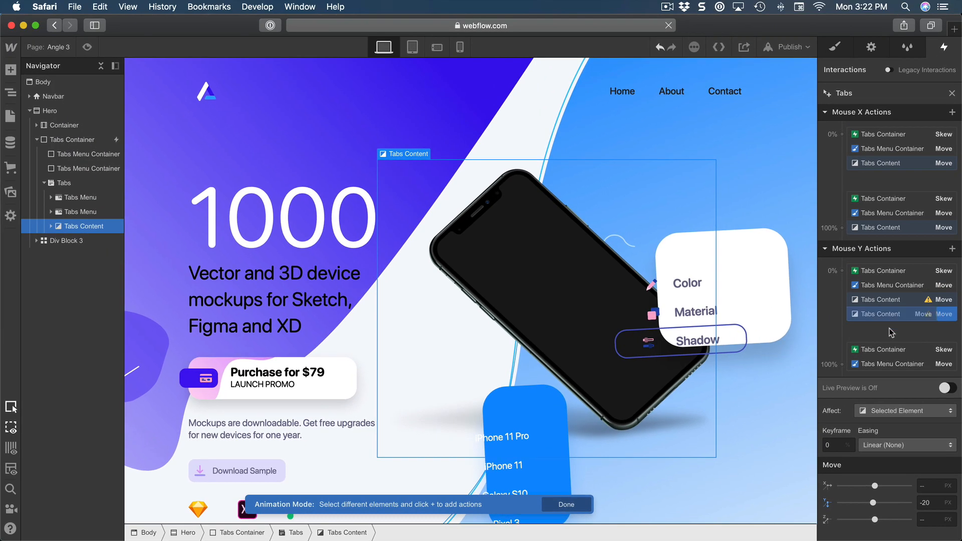
drag(891, 332, 893, 357)
key(Left)
key(Left)
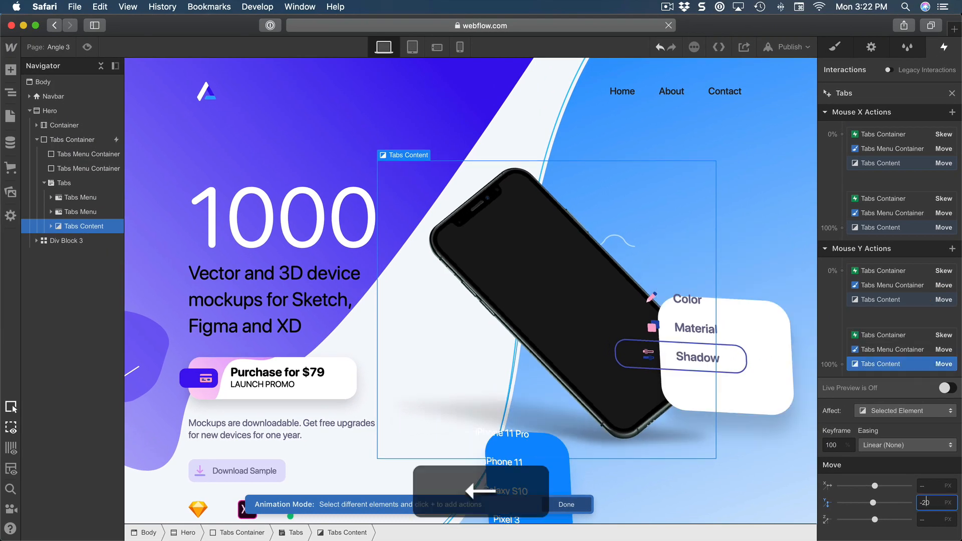
key(BackSpace)
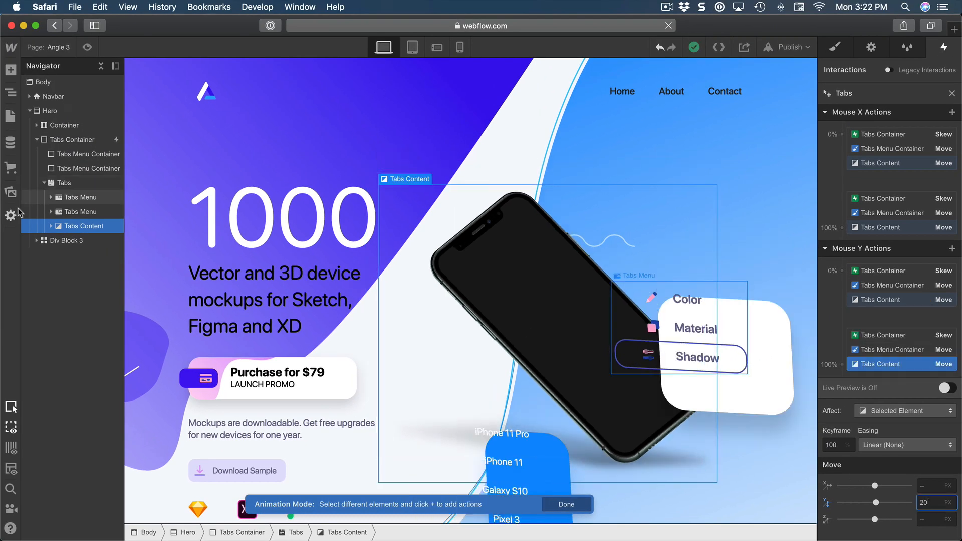
- Add a Move action for the second Tabs Menu to the Mouse X Actions and set its X offset at 0% to -60 px
click(80, 212)
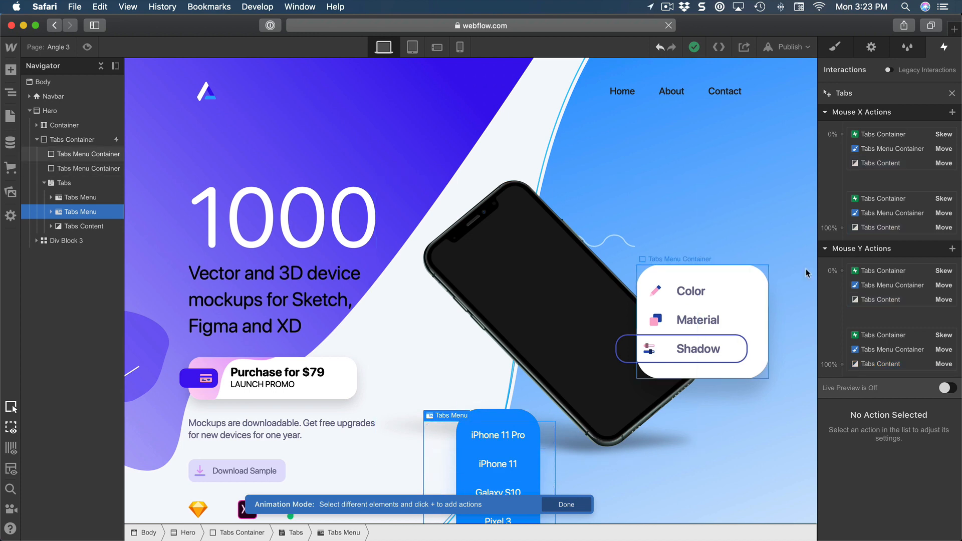
click(951, 113)
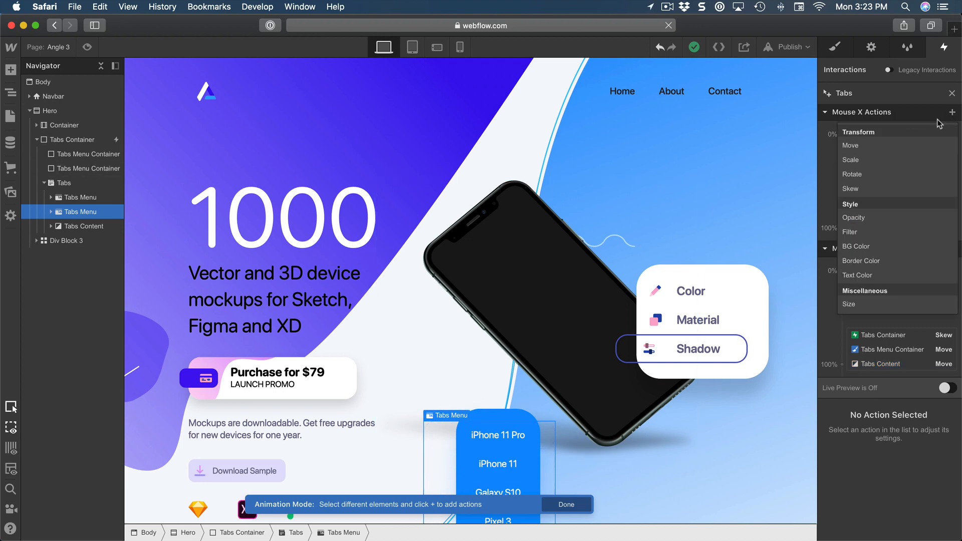
click(895, 146)
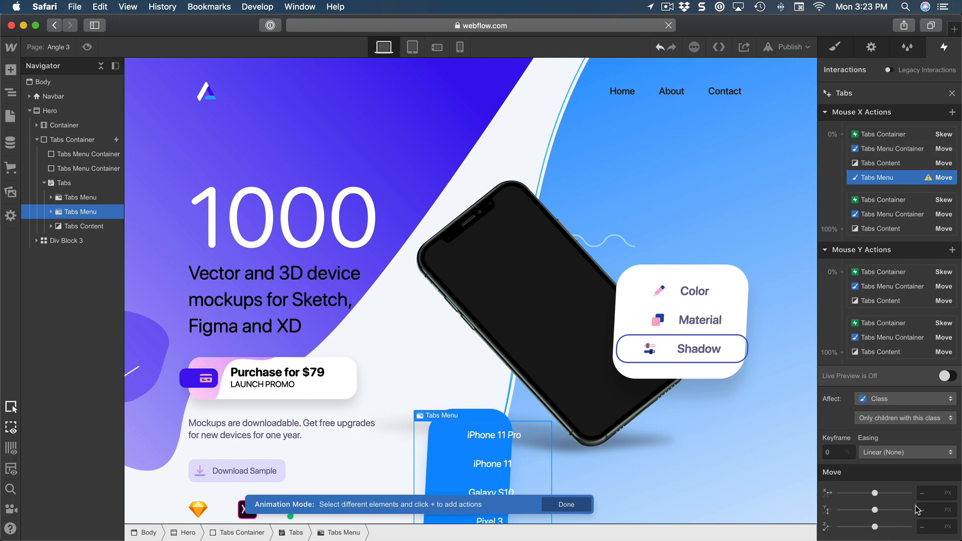
text(-60)
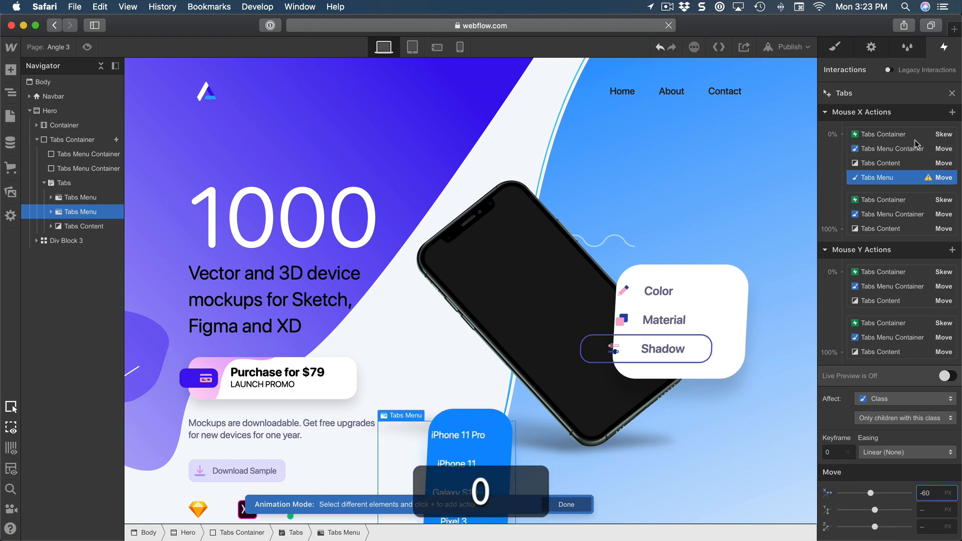
- Duplicate the Tabs Menu Move action to the Mouse X 100% keyframe and set the copy's X offset to 60 px
click(879, 178)
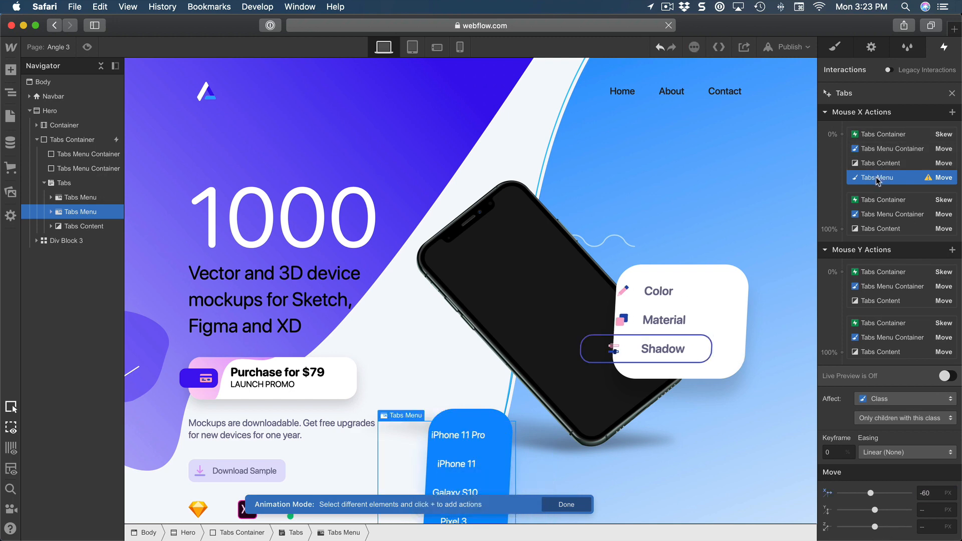
right_click(877, 179)
click(909, 222)
drag(894, 193, 895, 231)
key(Left)
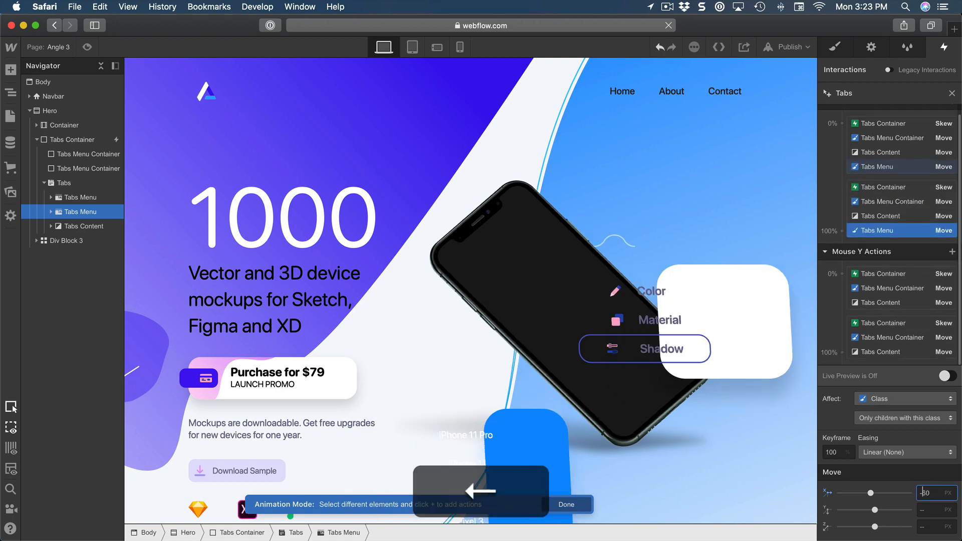
key(BackSpace)
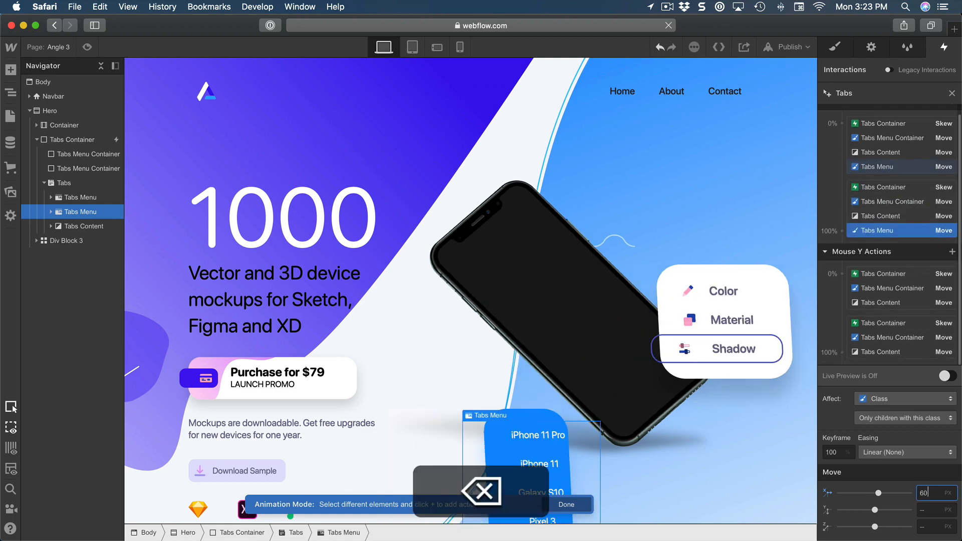
- Add a Move action for the Tabs Menu to the Mouse Y Actions and set its Y offset at 0% to -60 px
click(951, 252)
click(888, 281)
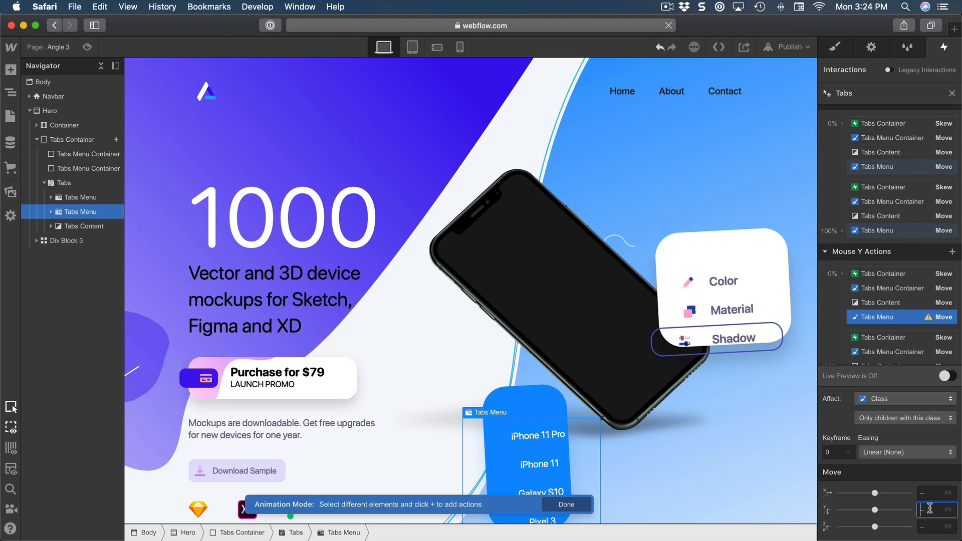
text(-60)
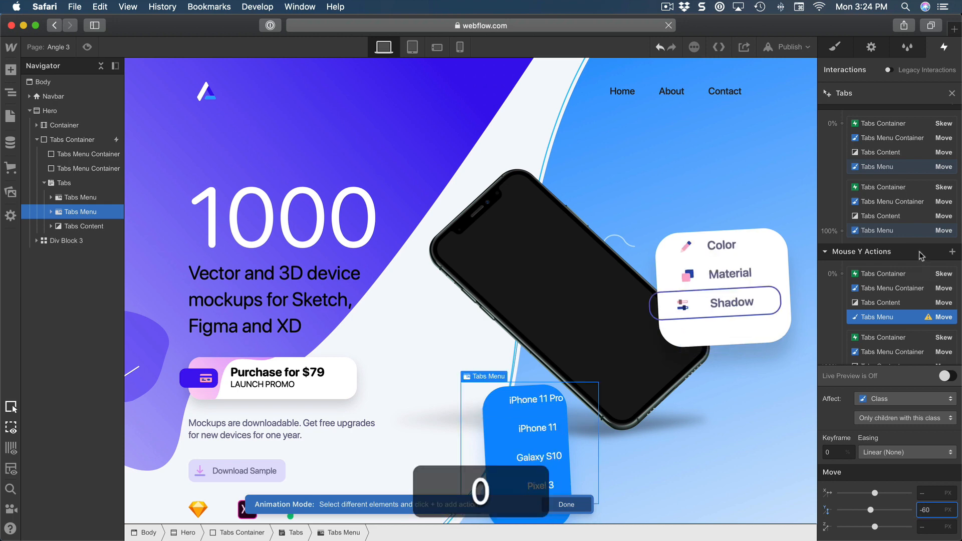
- Duplicate the Tabs Menu Move action to the Mouse Y 100% keyframe and set the copy's Y offset to 60 px
right_click(880, 315)
click(885, 359)
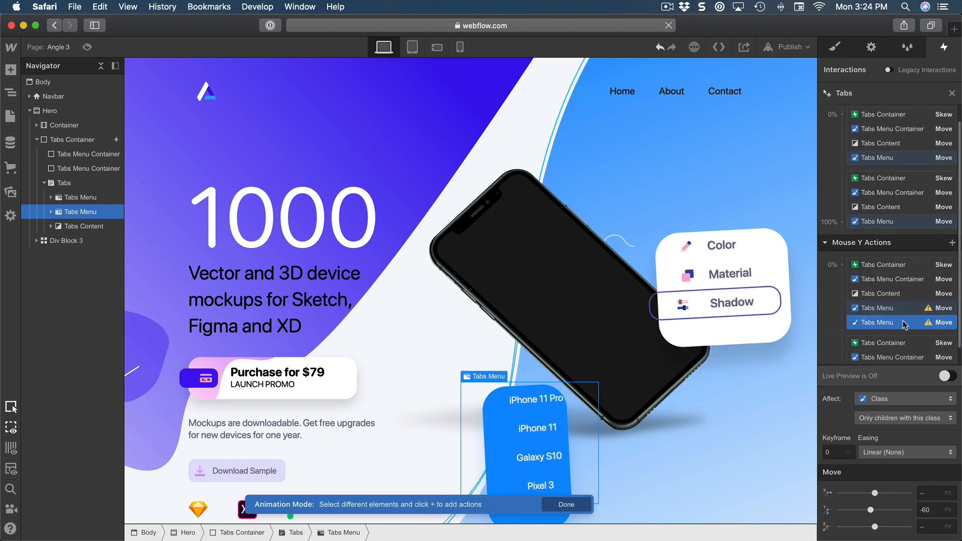
scroll(890, 324, down, 1)
drag(889, 307, 894, 351)
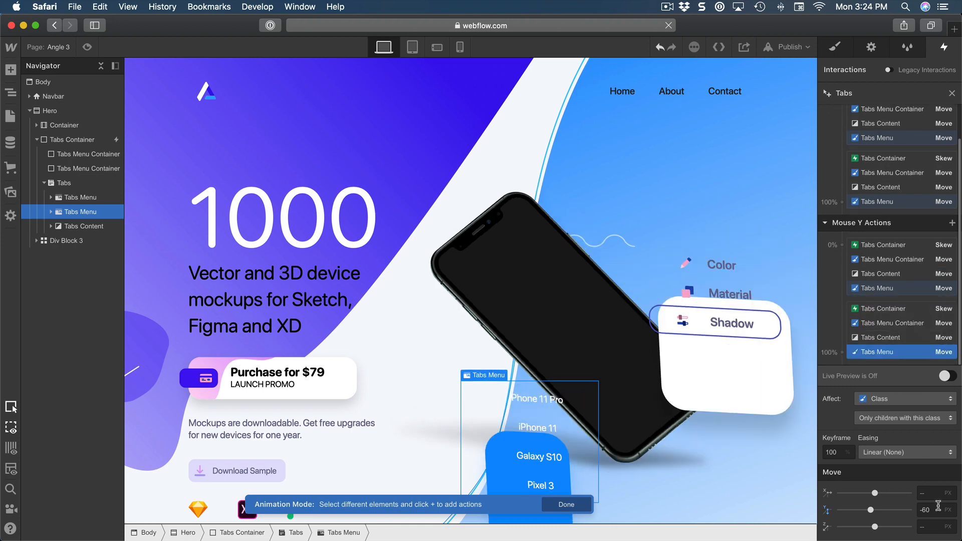
key(Left)
key(Left)
key(BackSpace)
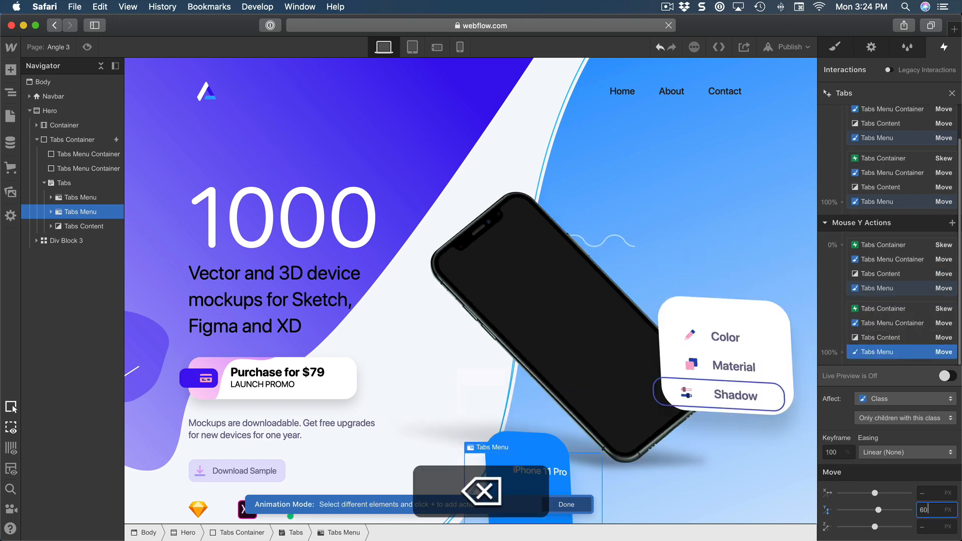
- Preview the page, switch to the Color tab and check the mouse-move effect on the phone mockup and menus
click(87, 47)
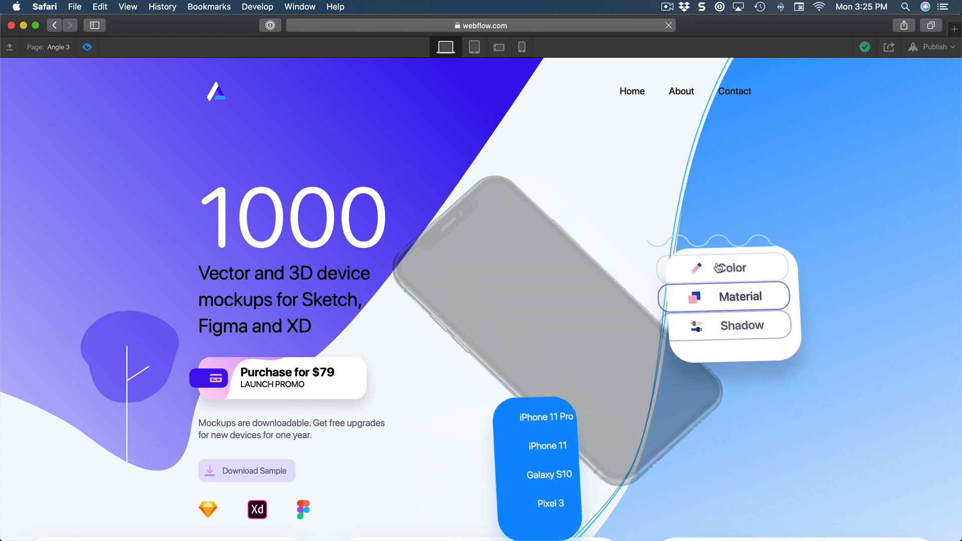
click(716, 265)
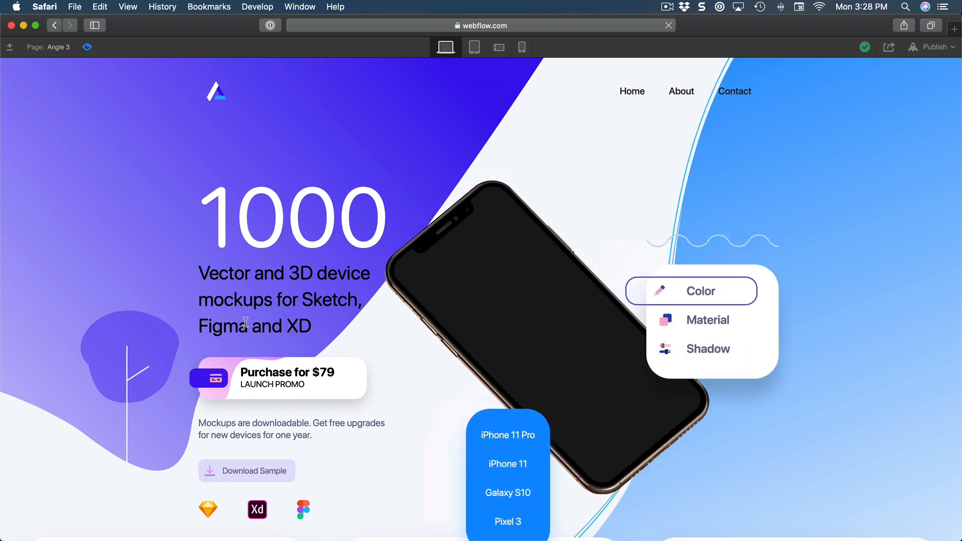
scroll(260, 316, down, 3)
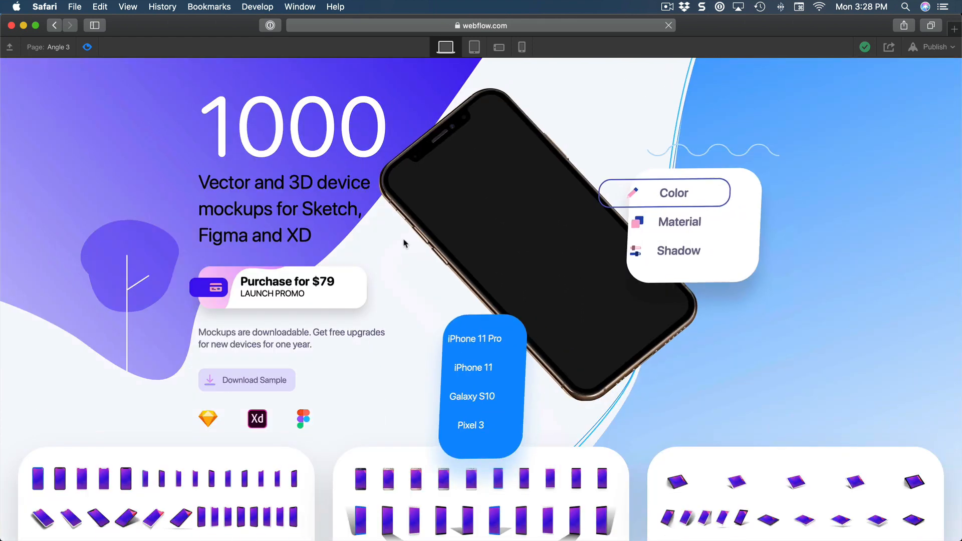
scroll(404, 239, up, 2)
scroll(539, 245, up, 1)
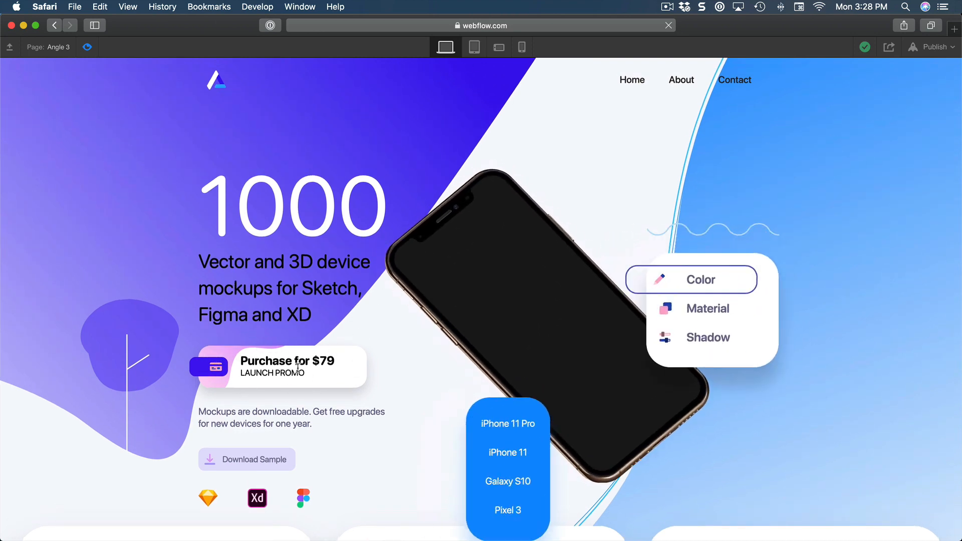
scroll(586, 181, down, 3)
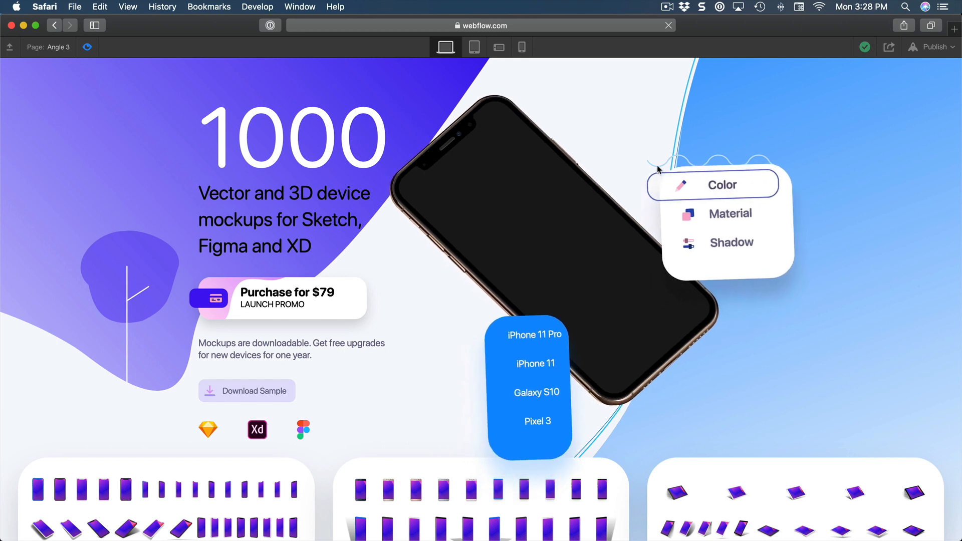
scroll(516, 171, up, 3)
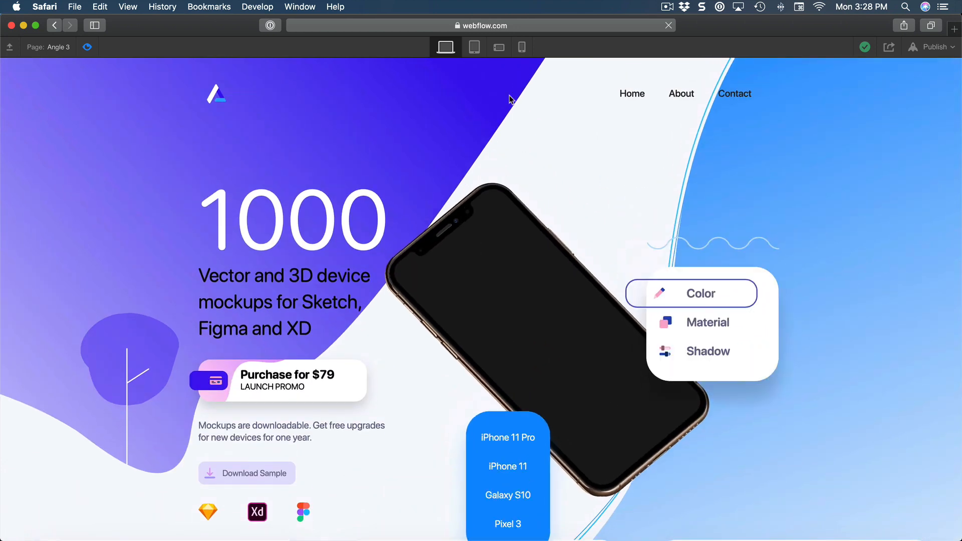
- Check the previewed page at the tablet, phone landscape and phone portrait breakpoints and return to the desktop view
click(474, 46)
click(498, 47)
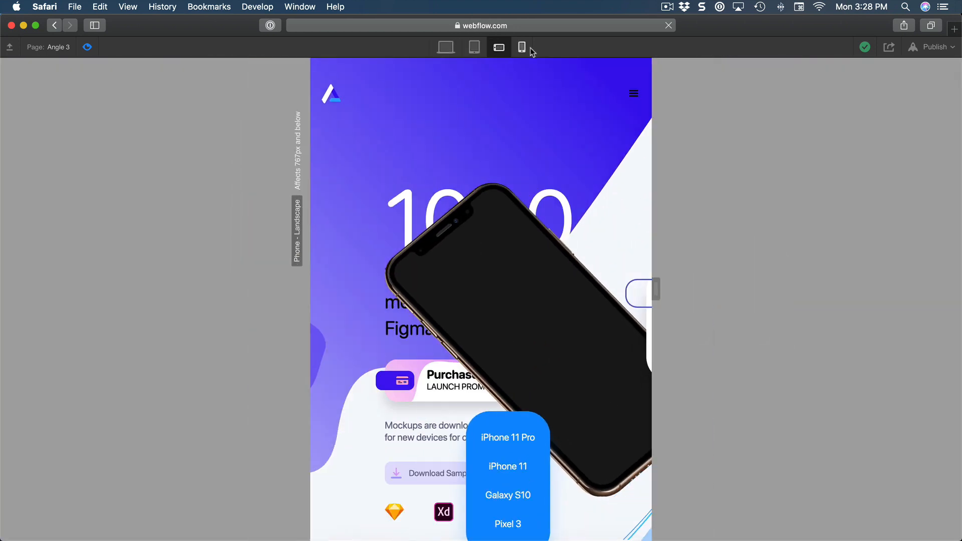
click(529, 49)
click(445, 47)
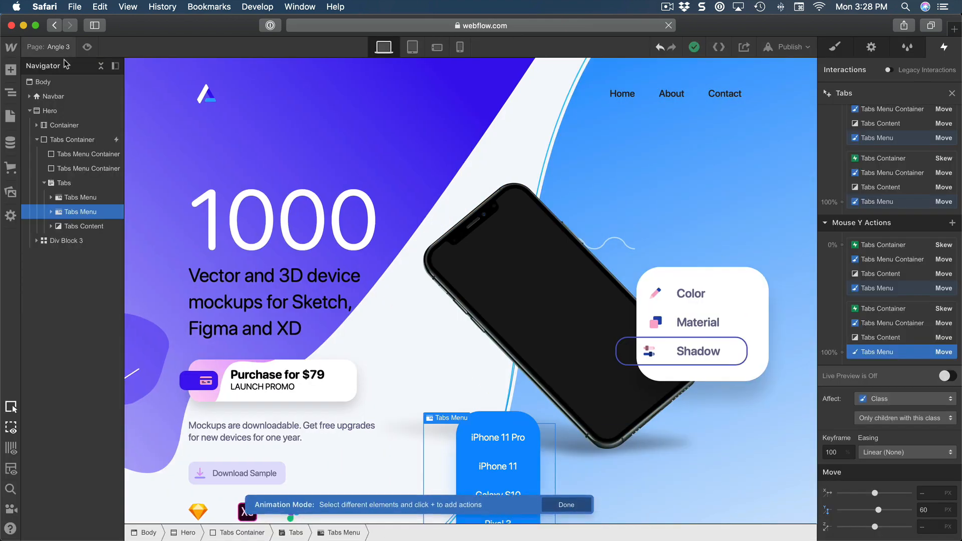
- Collapse the Tabs Container's tree and set the Purchase block's Hover-state background color to #4312f2
click(85, 140)
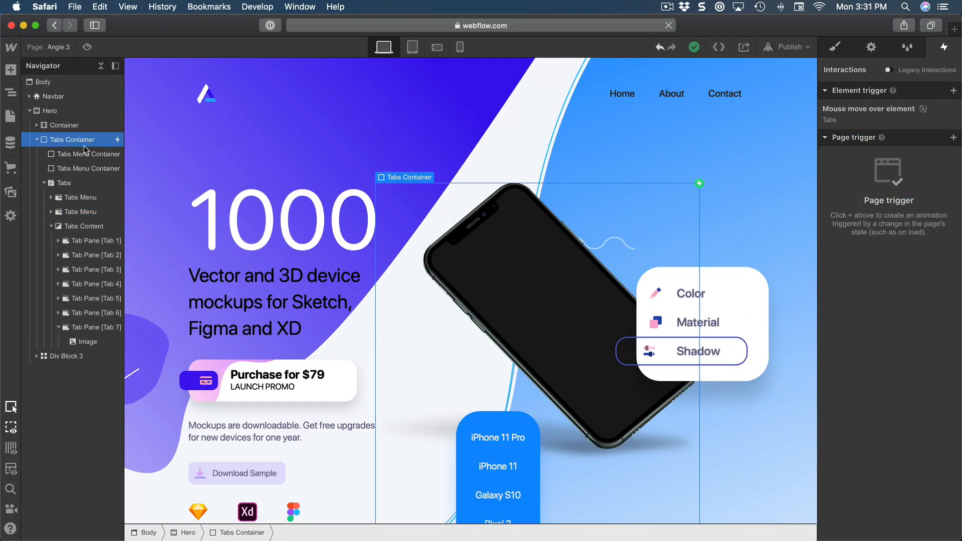
click(37, 141)
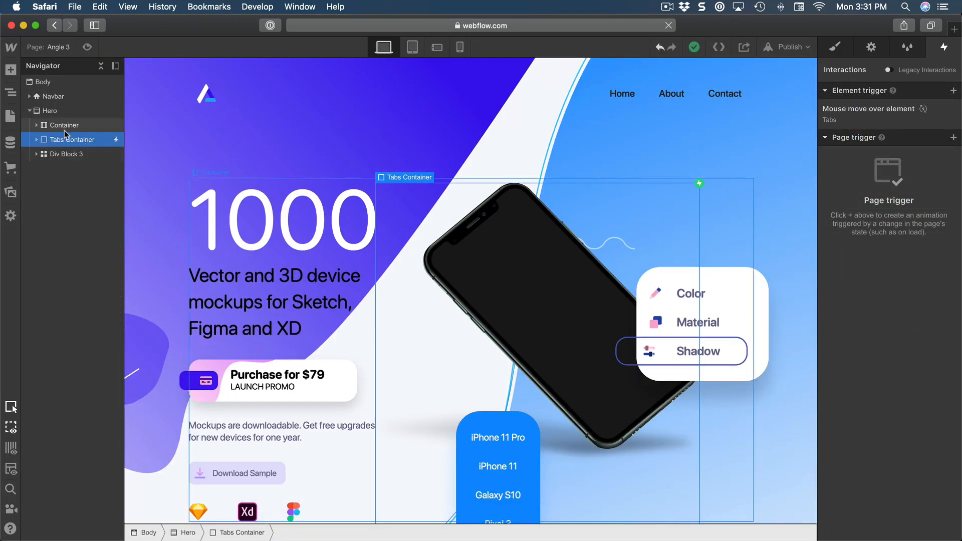
click(343, 368)
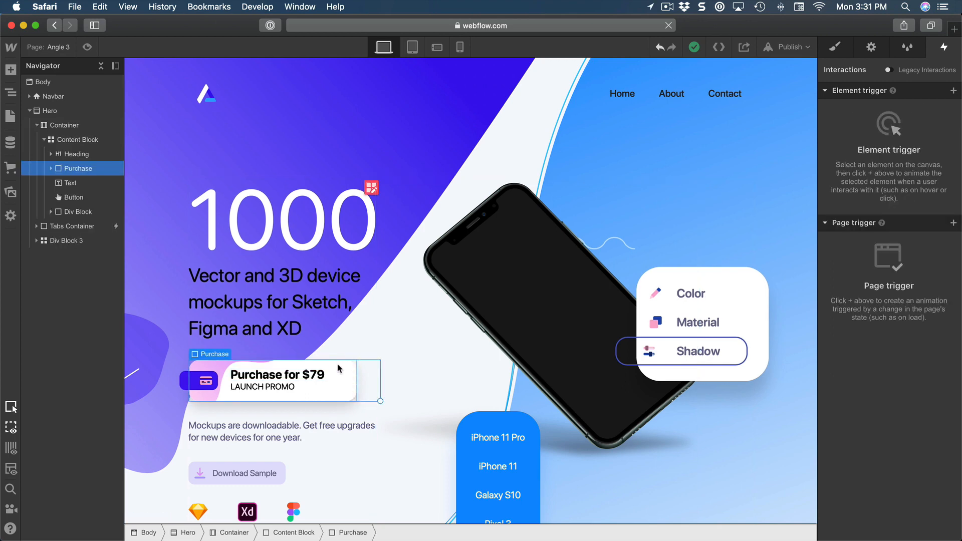
click(834, 48)
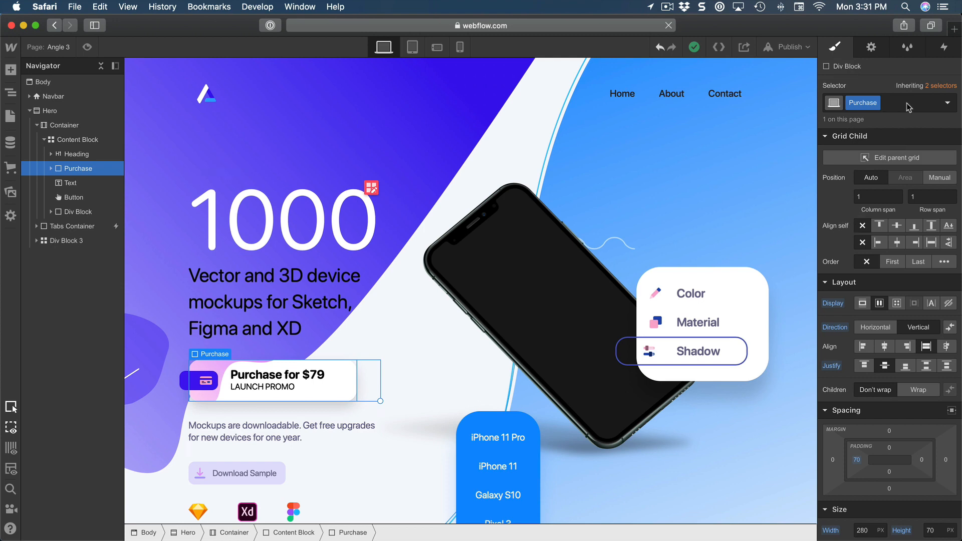
click(946, 104)
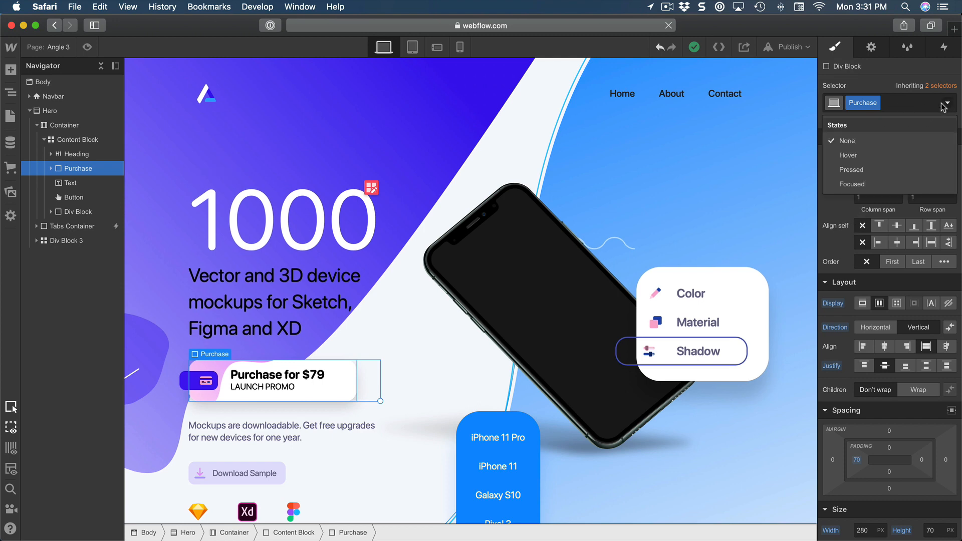
click(868, 159)
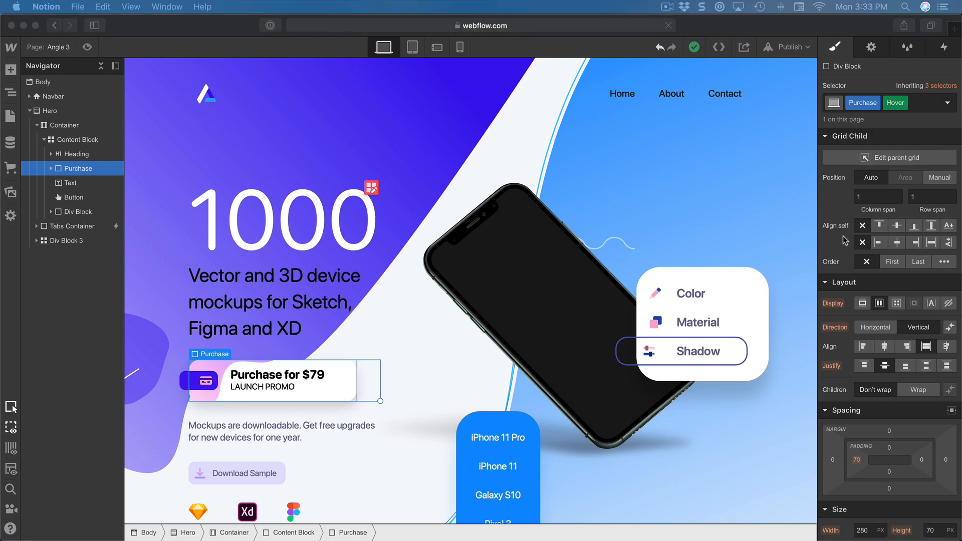
scroll(851, 260, down, 15)
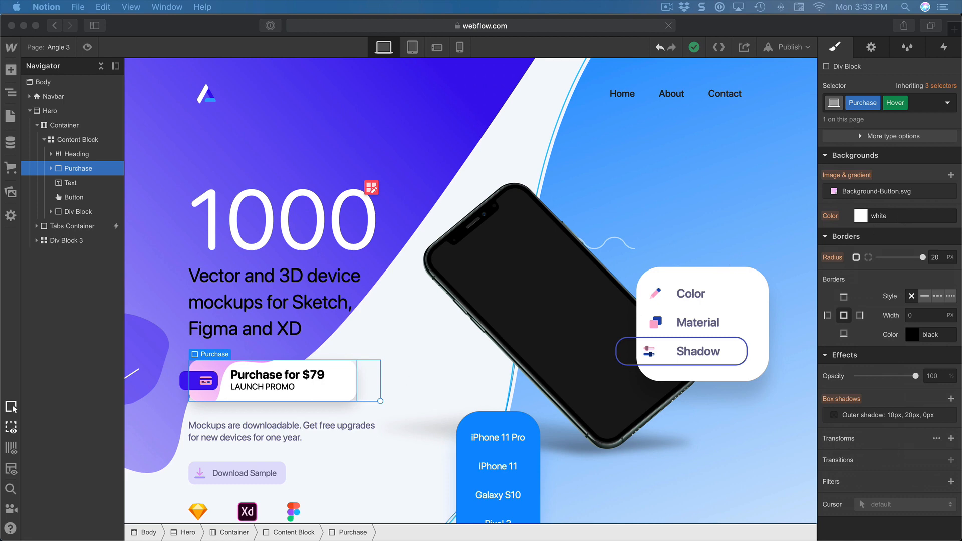
key(super+c)
click(901, 215)
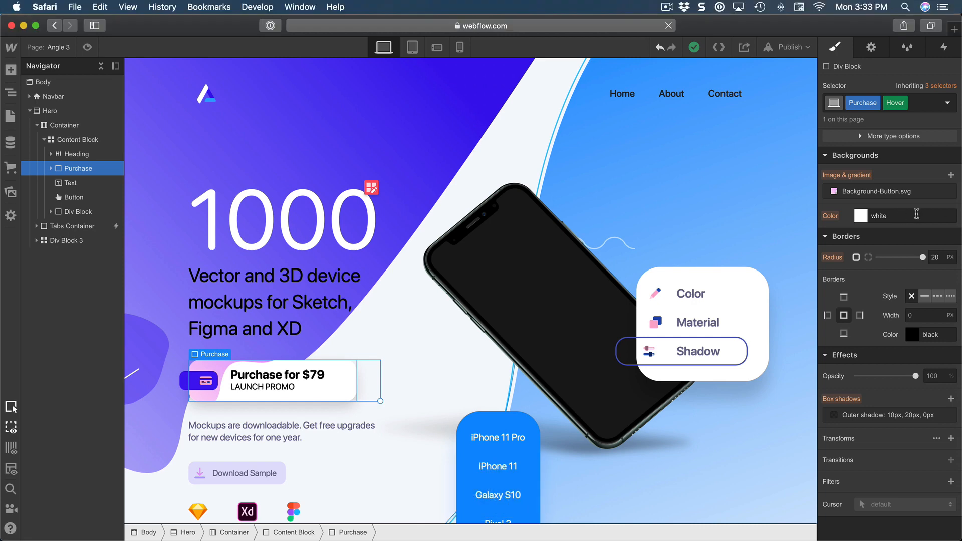
key(super+v)
key(super+Return)
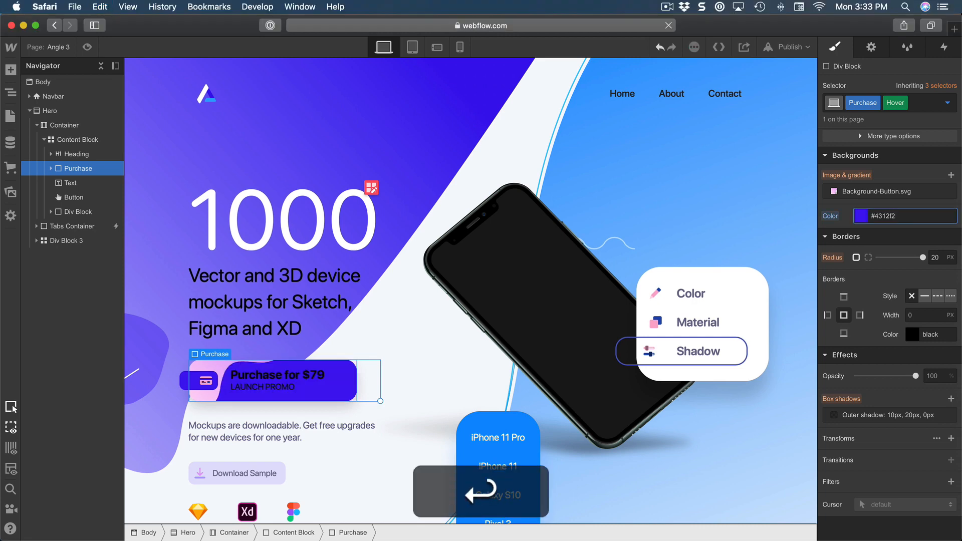
- Set the Purchase block's text color to white for the Hover state
scroll(900, 222, up, 6)
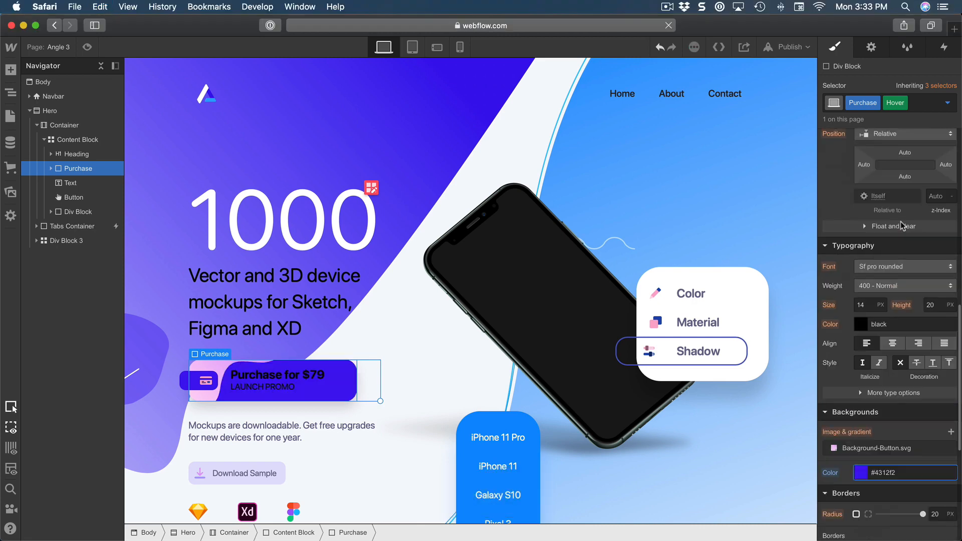
click(899, 335)
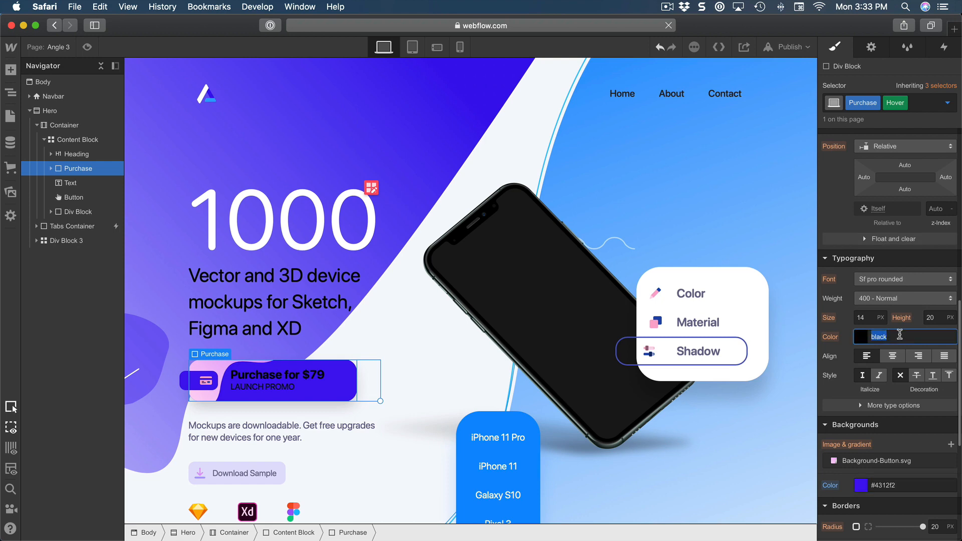
text(white)
- Set the Hover state's outer box shadow color to #4312f2 with 30% alpha, reusing the background color value
scroll(898, 332, down, 6)
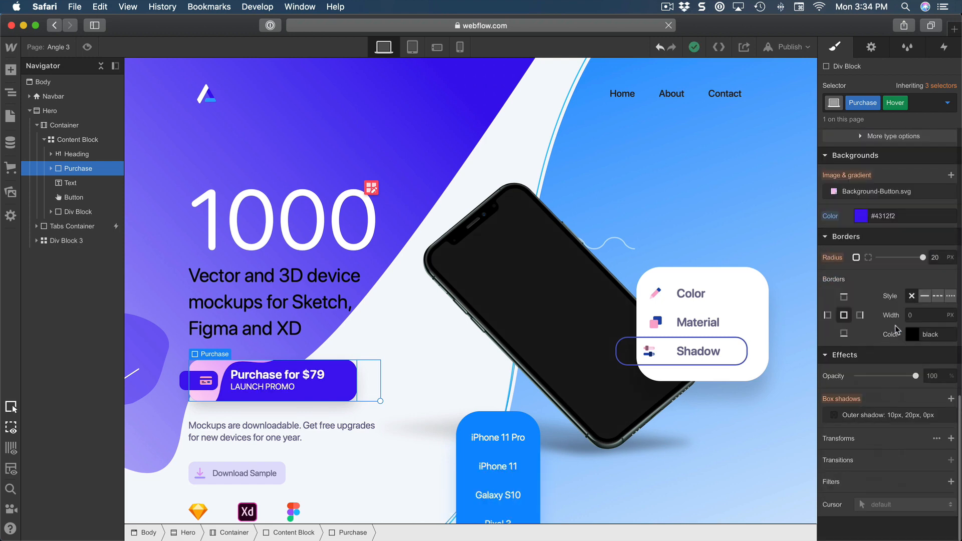
key(super+c)
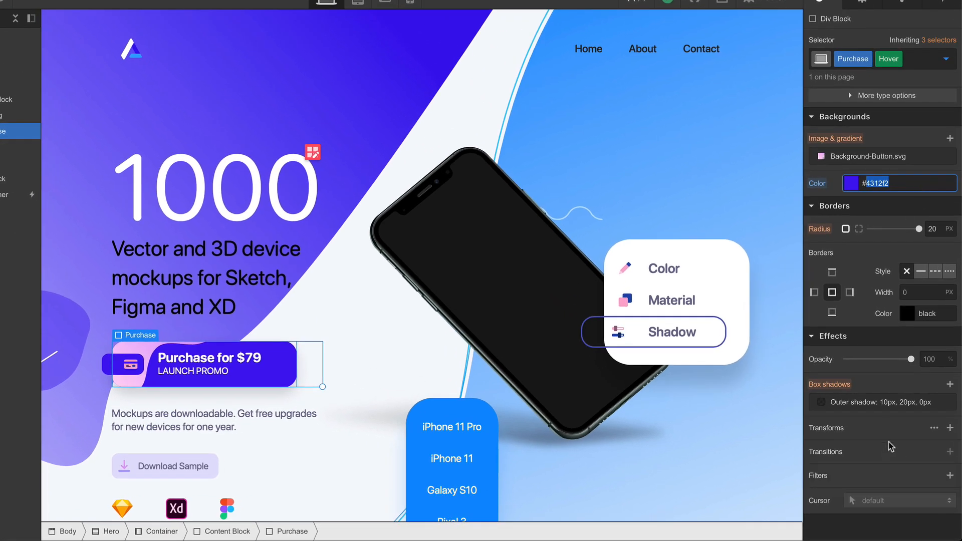
click(865, 403)
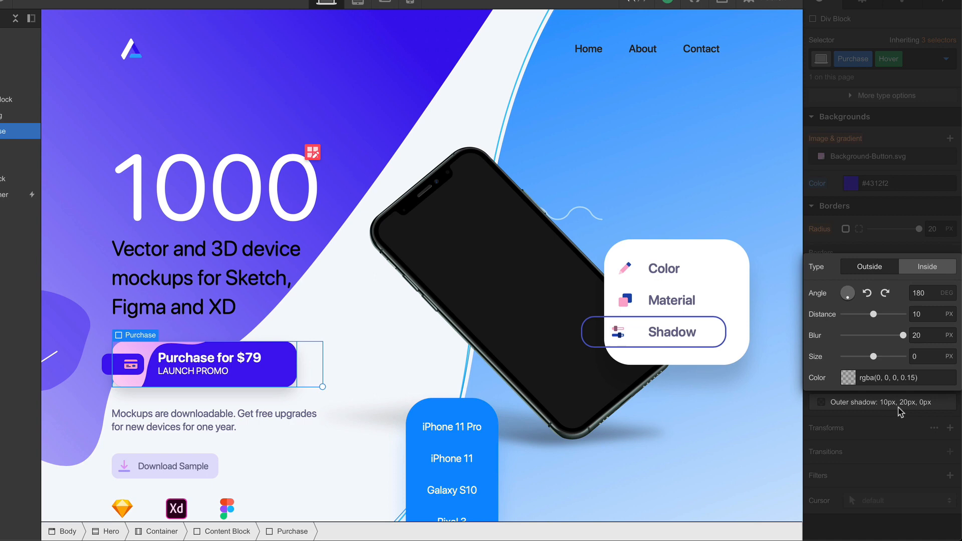
click(847, 378)
key(super+a)
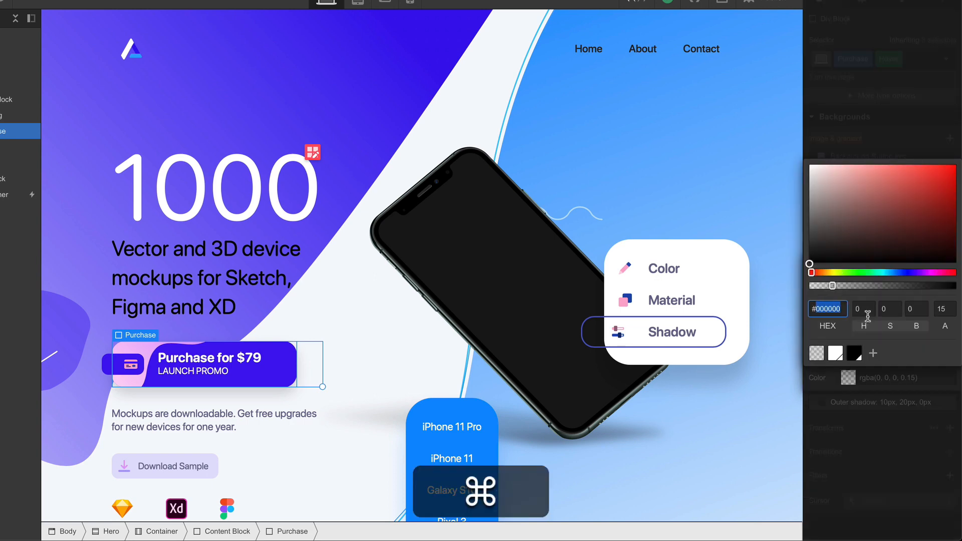
key(super+v)
key(Return)
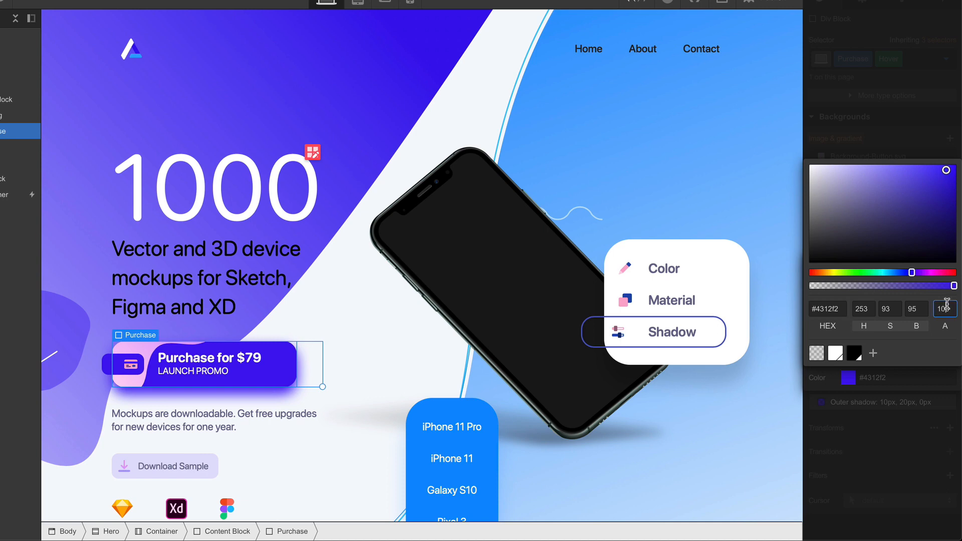
text(30)
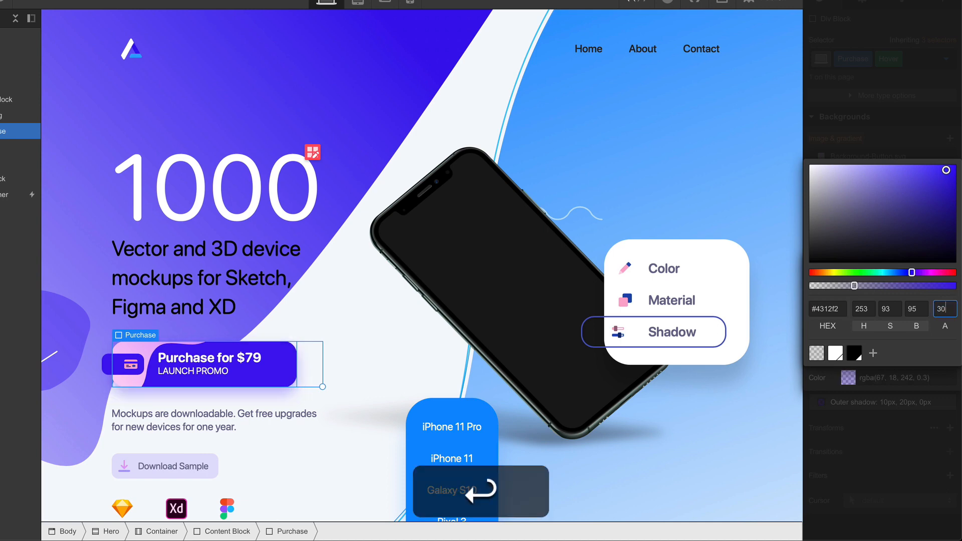
click(887, 159)
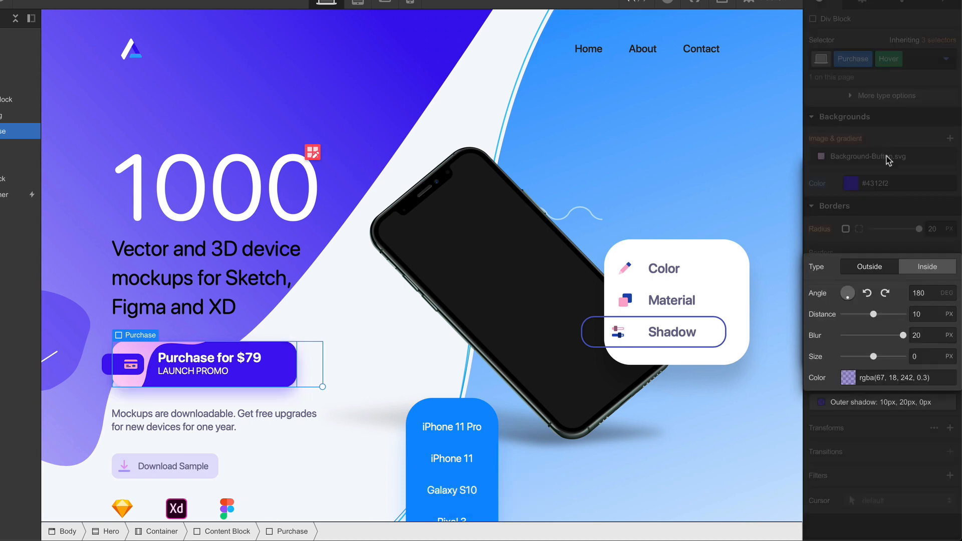
click(888, 231)
- Return the Purchase block to the None state and add an All Properties transition with a duration of 300 ms
scroll(892, 254, up, 15)
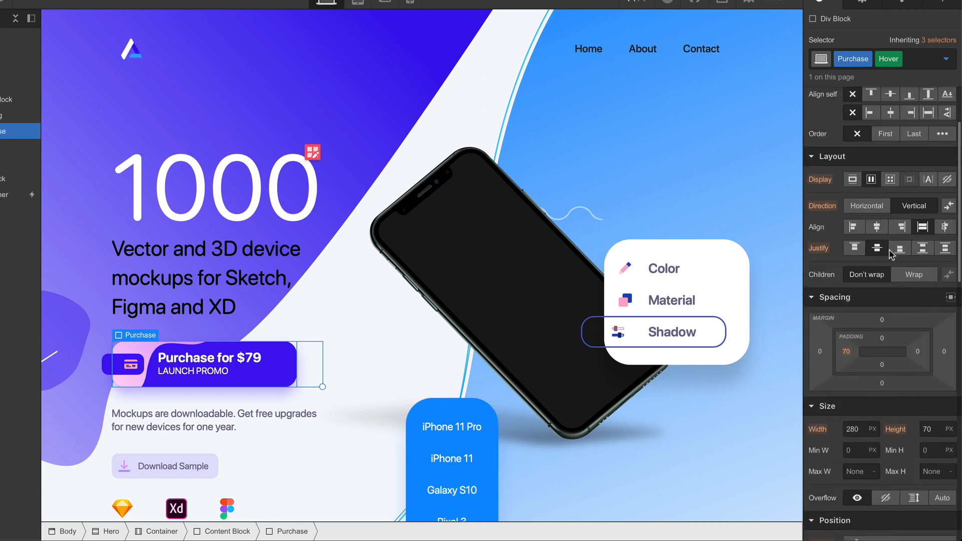
click(945, 58)
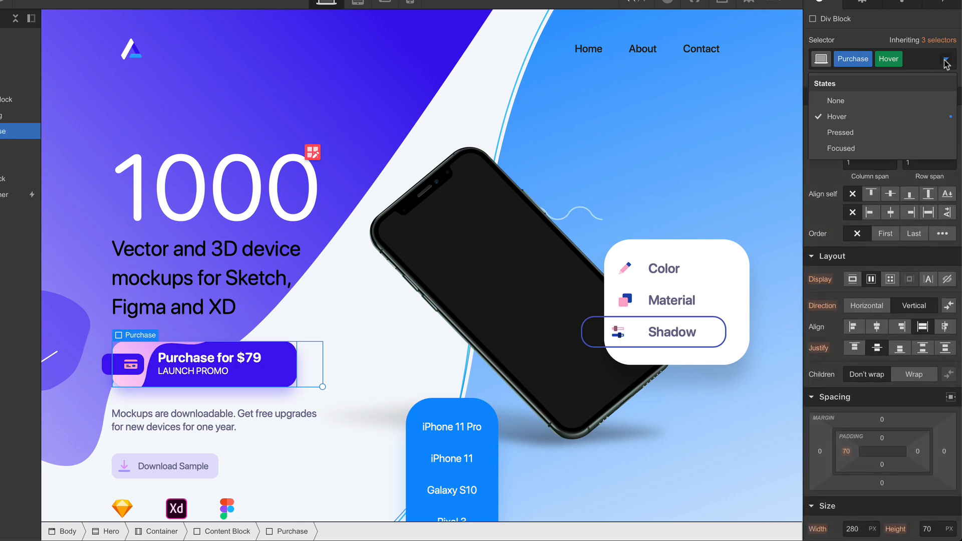
click(865, 101)
scroll(882, 245, down, 10)
scroll(883, 246, down, 5)
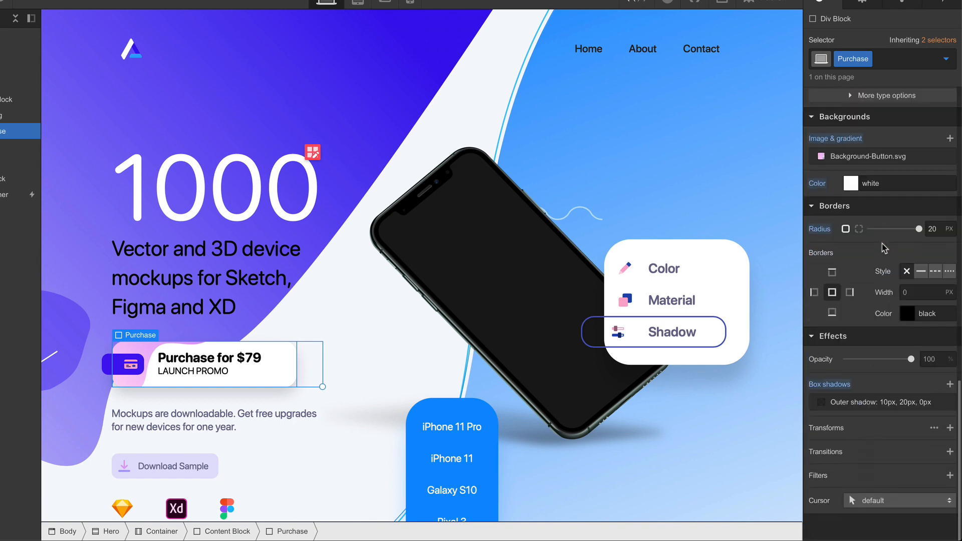
click(949, 452)
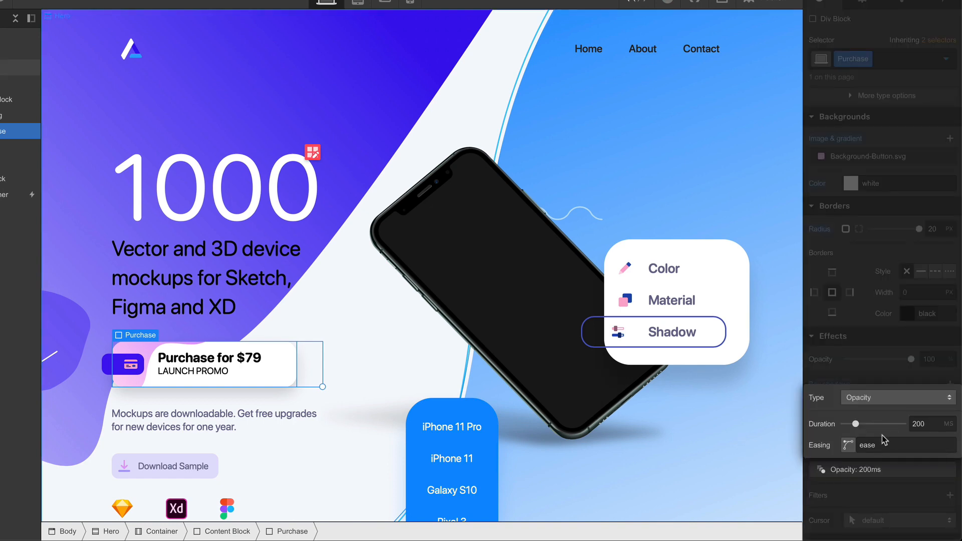
click(879, 398)
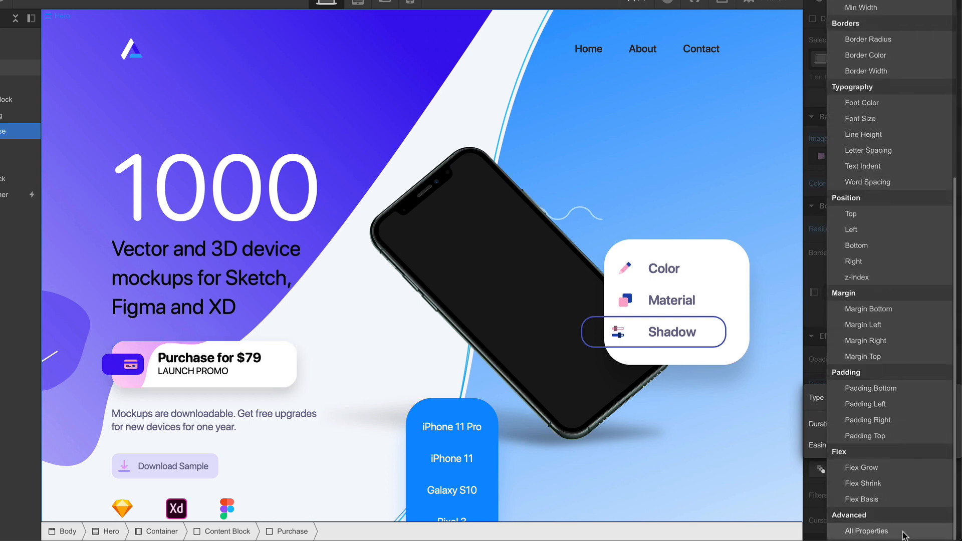
click(909, 534)
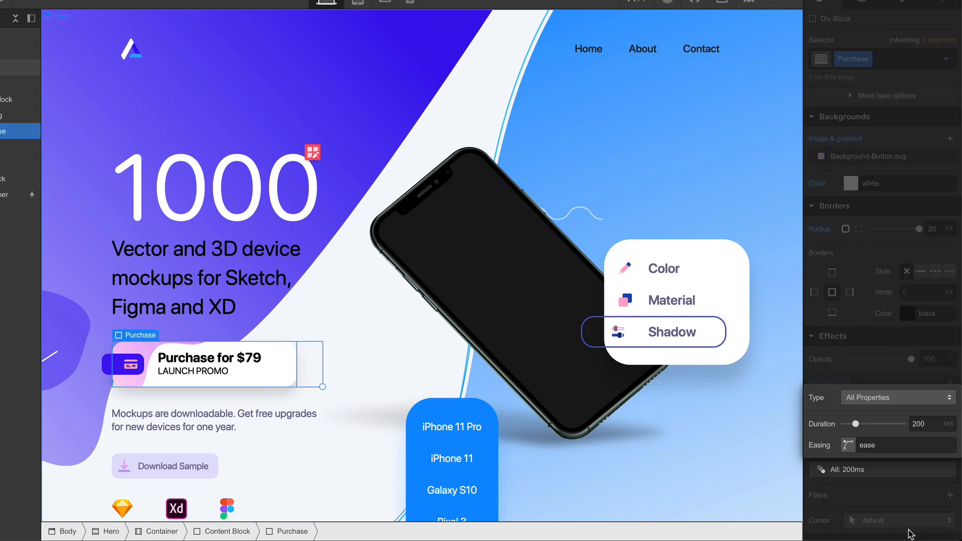
click(915, 423)
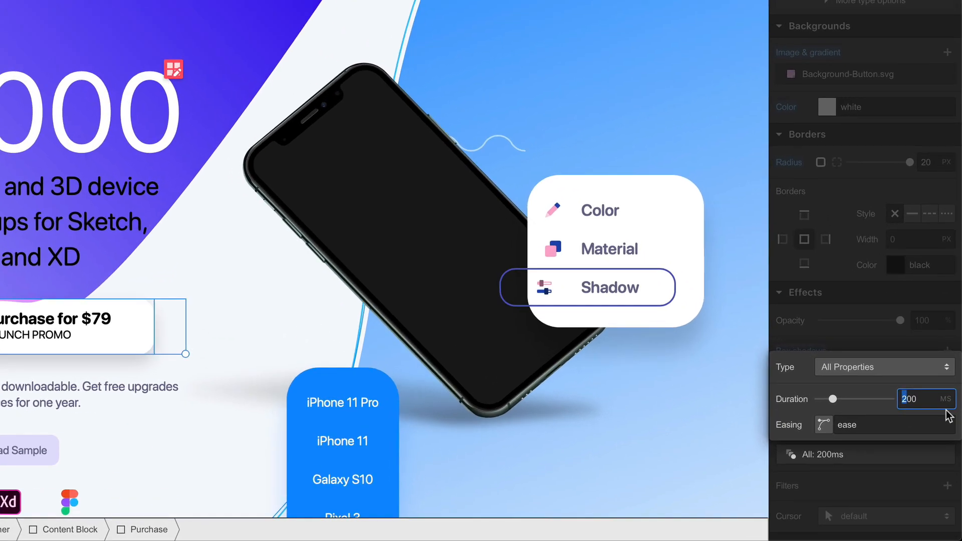
text(3)
key(Return)
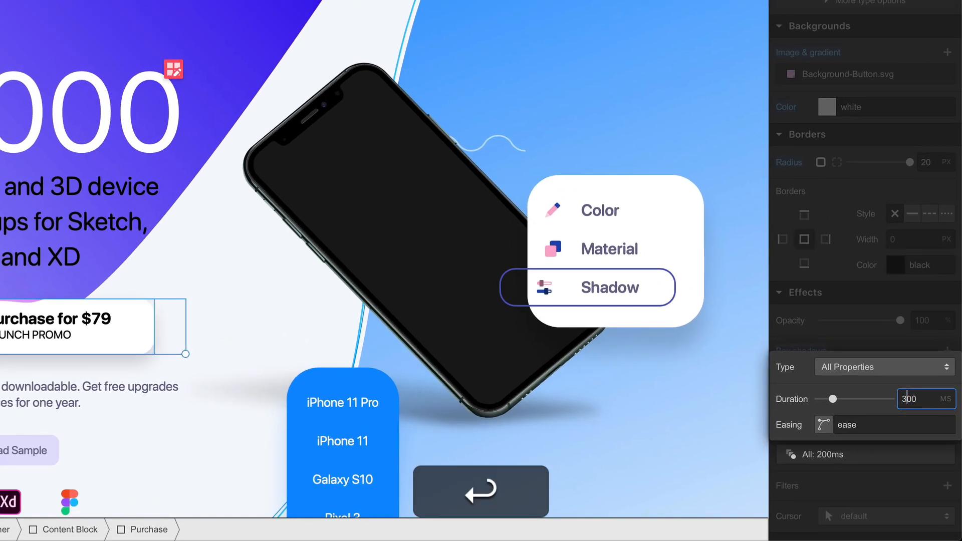
click(882, 329)
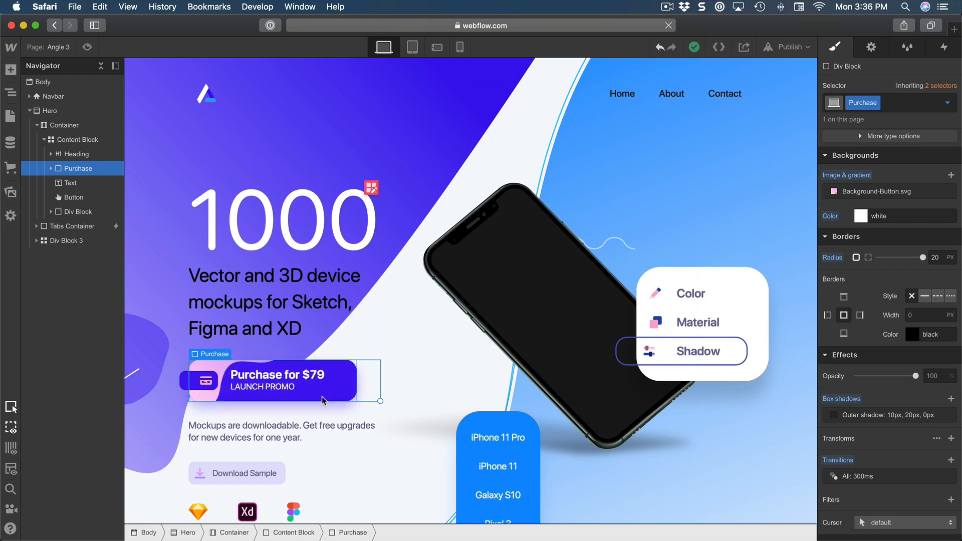
- Give the Purchase block a Mouse move over element trigger that uses the Play Mouse Animation action
click(944, 49)
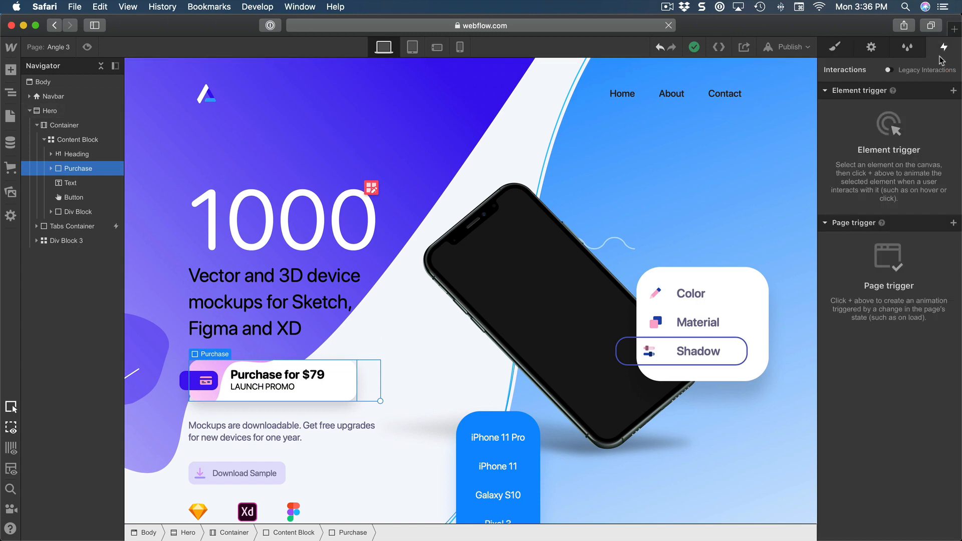
click(953, 90)
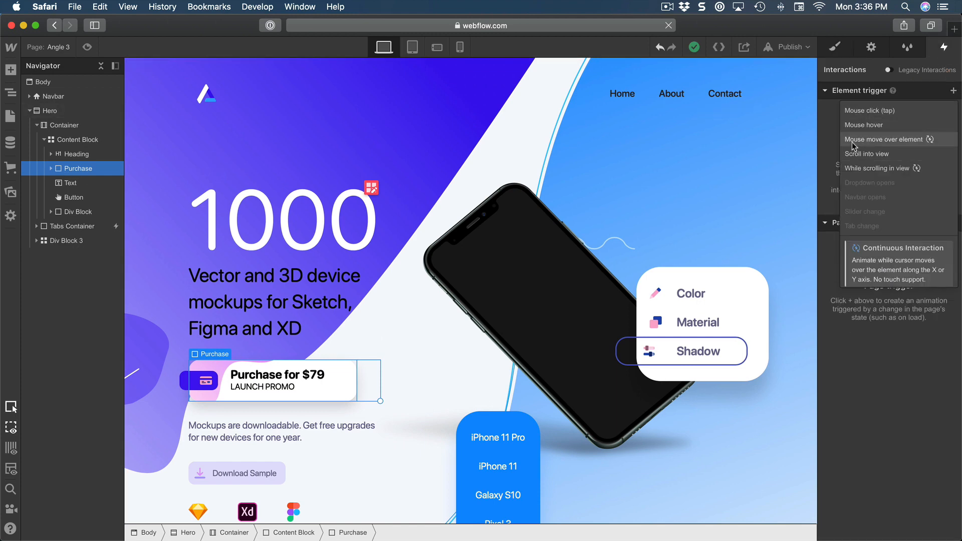
click(895, 140)
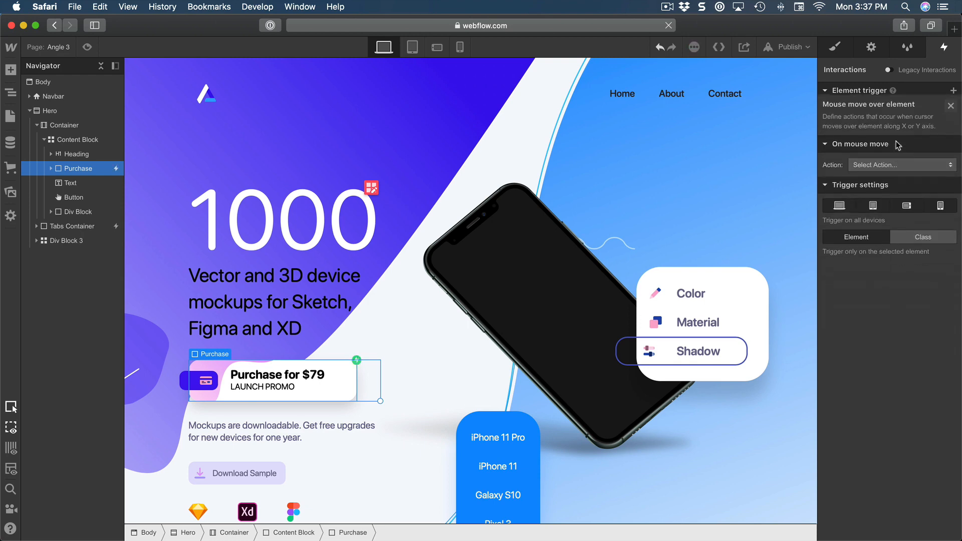
click(897, 154)
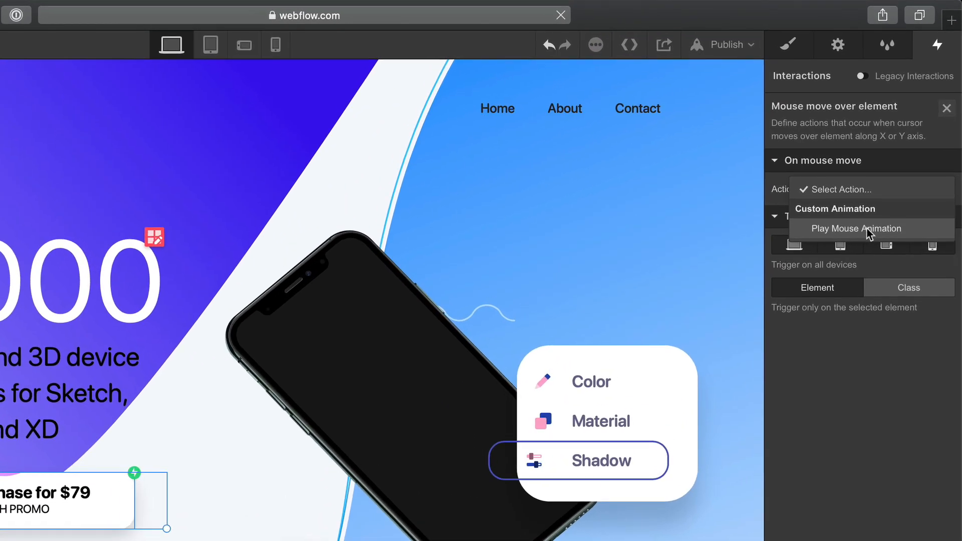
click(868, 228)
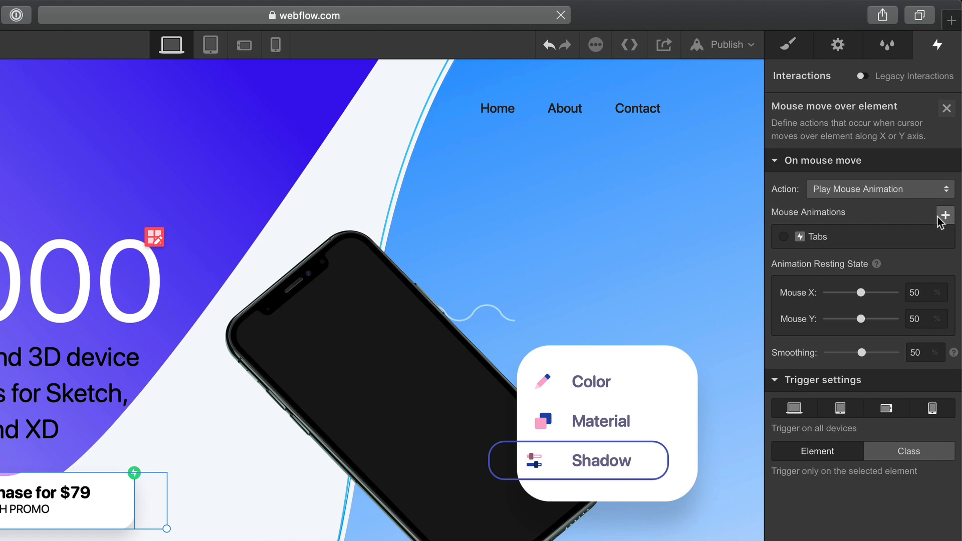
- Create a new mouse animation for the trigger and name it Purchase
click(944, 216)
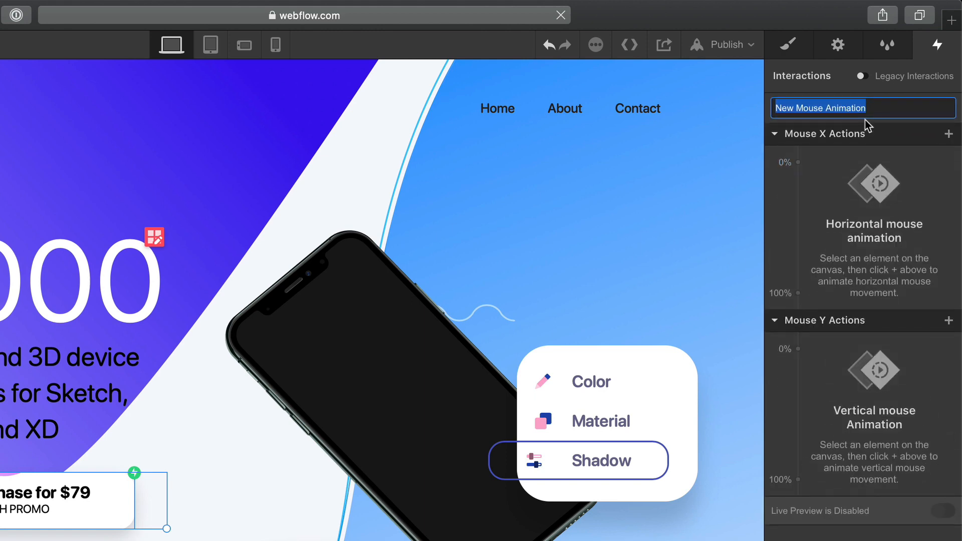
text(Purchase)
key(Return)
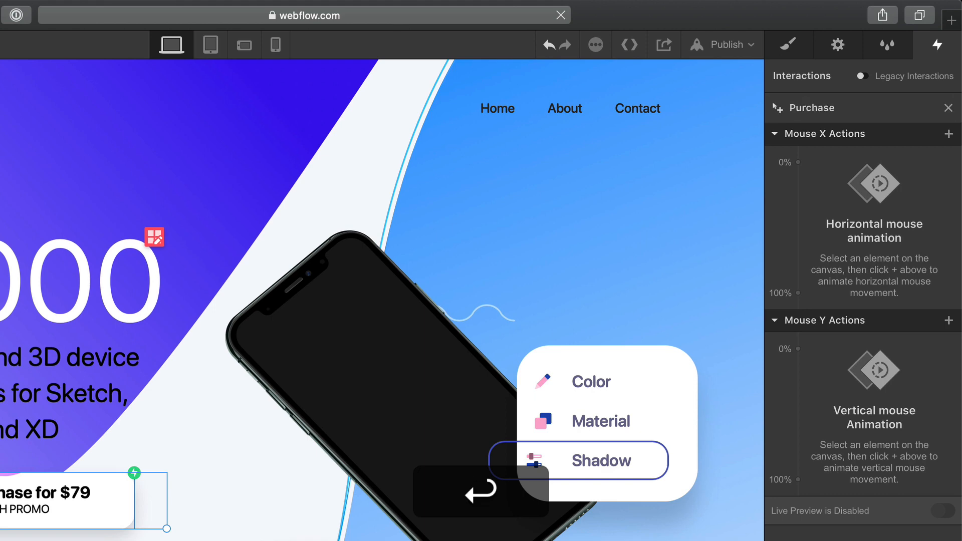
- Add a Skew action for the Purchase block to Mouse X Actions, with X skew -5 at 0% and 5 at 100%
click(948, 135)
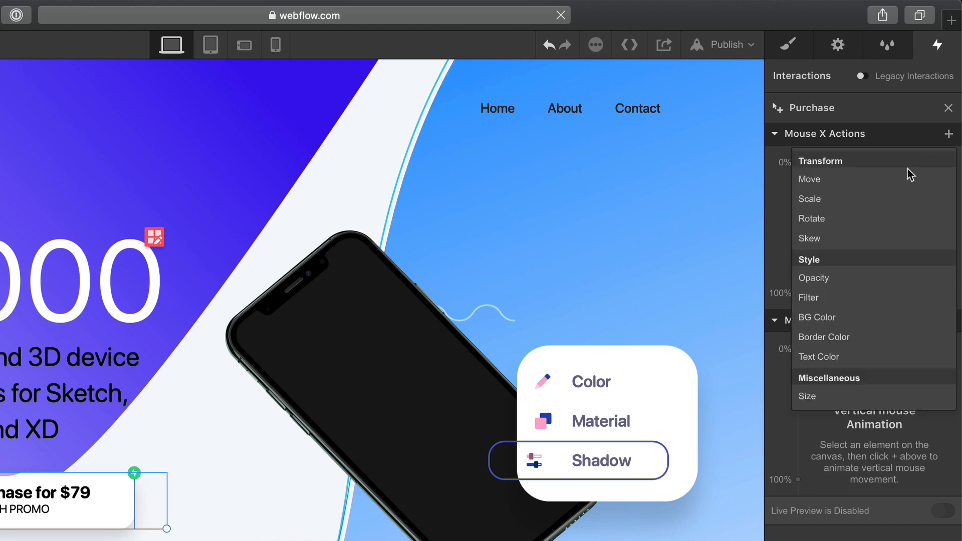
click(852, 238)
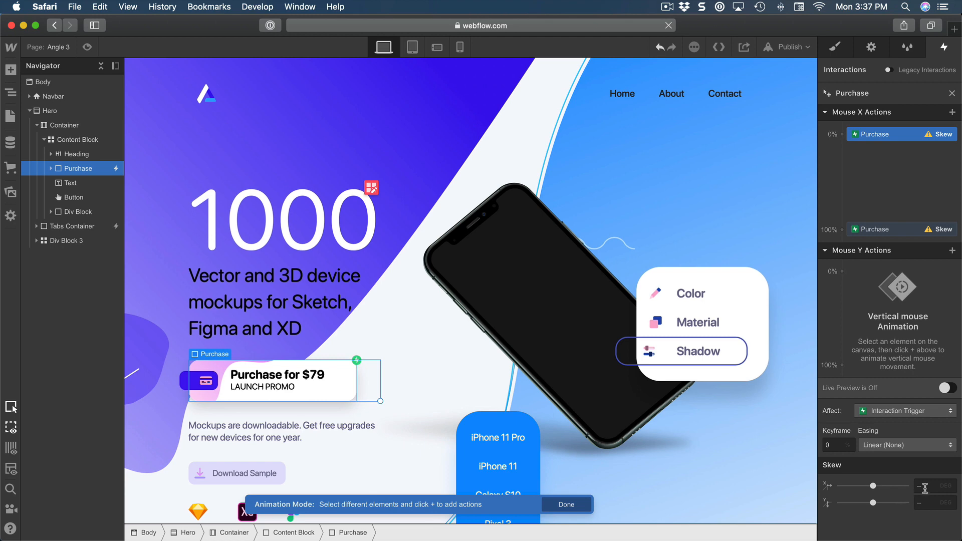
click(924, 488)
text(5)
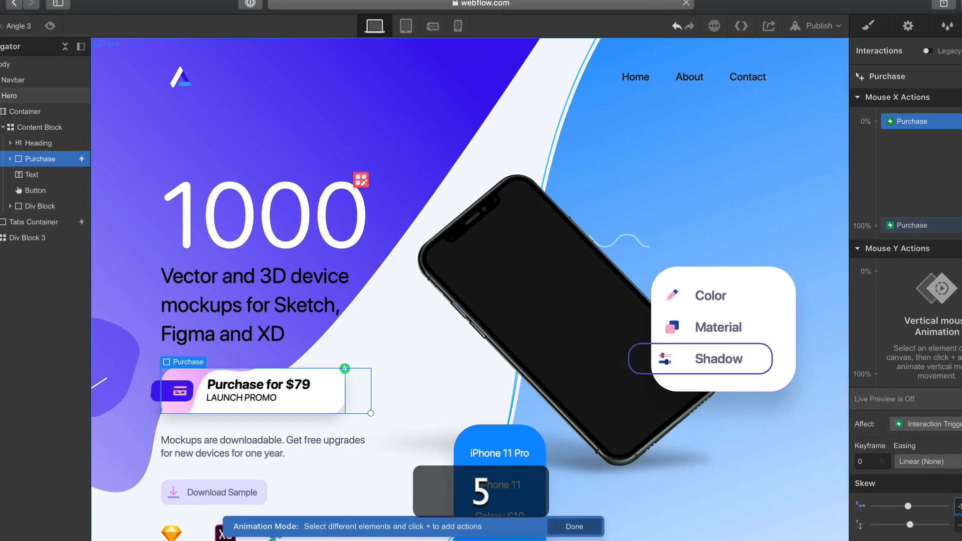
click(911, 225)
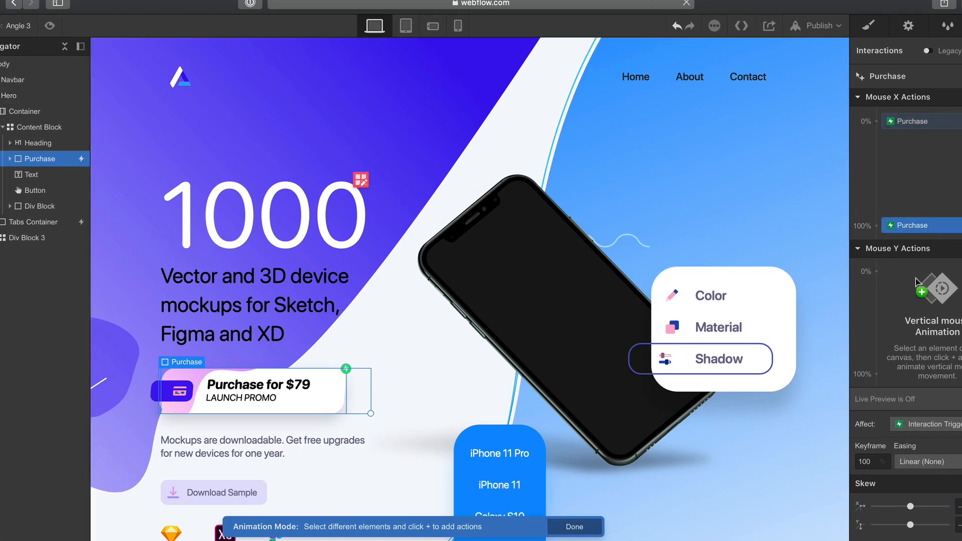
text(5)
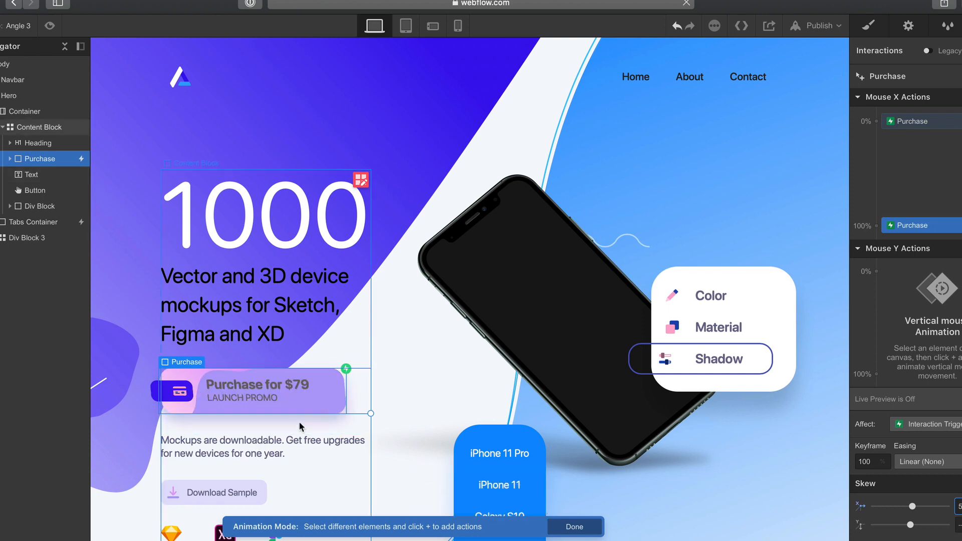
- Add a Skew action for the Purchase block to Mouse Y Actions and set its Y skew to -1 at 0%
click(876, 270)
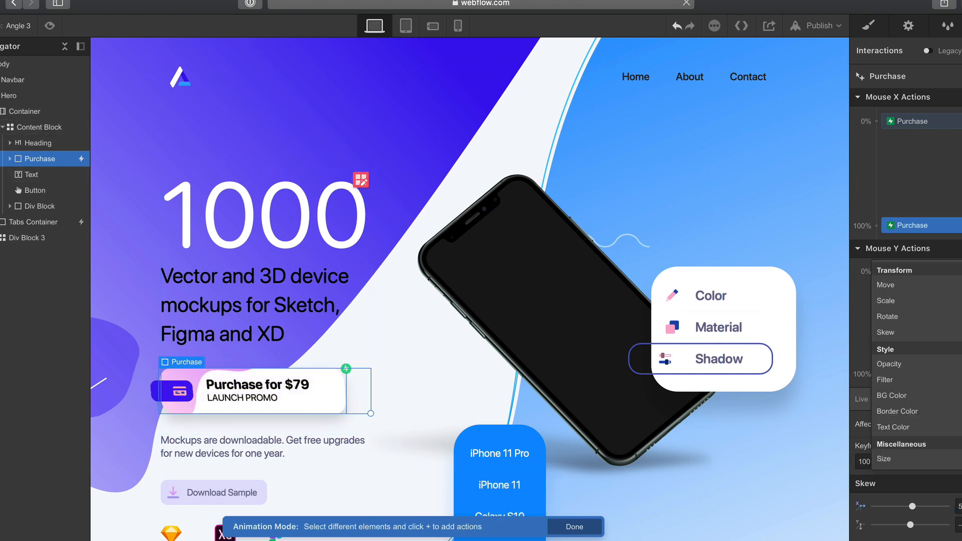
click(907, 333)
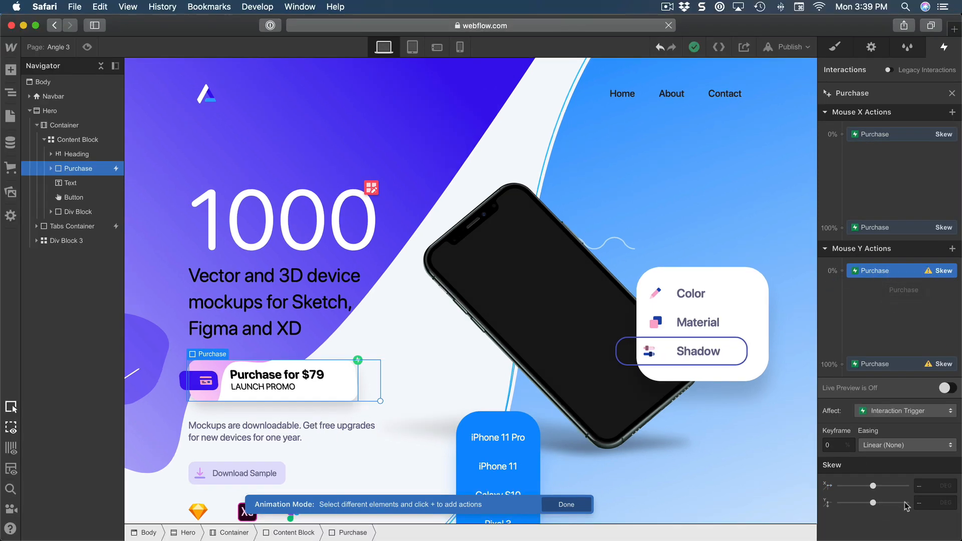
click(930, 502)
drag(873, 503, 831, 503)
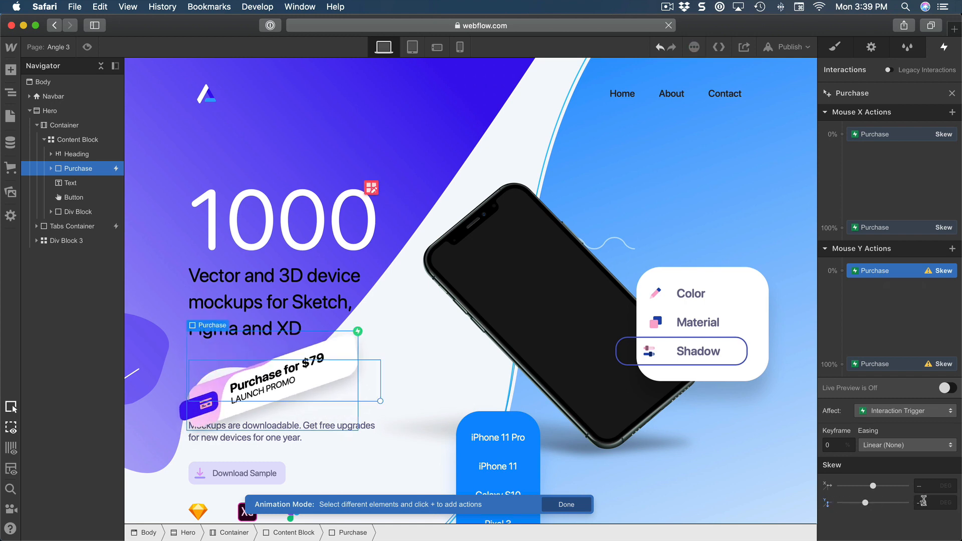
double_click(927, 501)
key(BackSpace)
text(5)
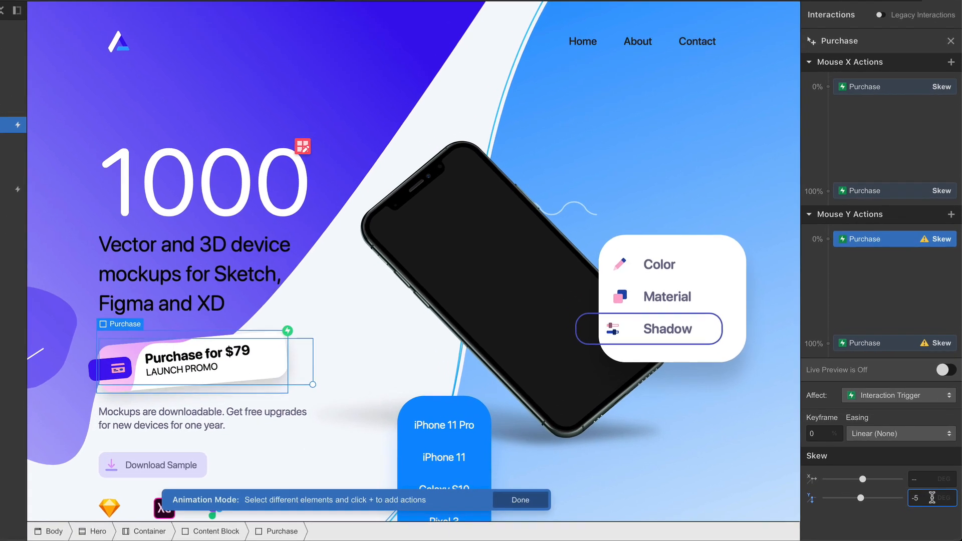
key(BackSpace)
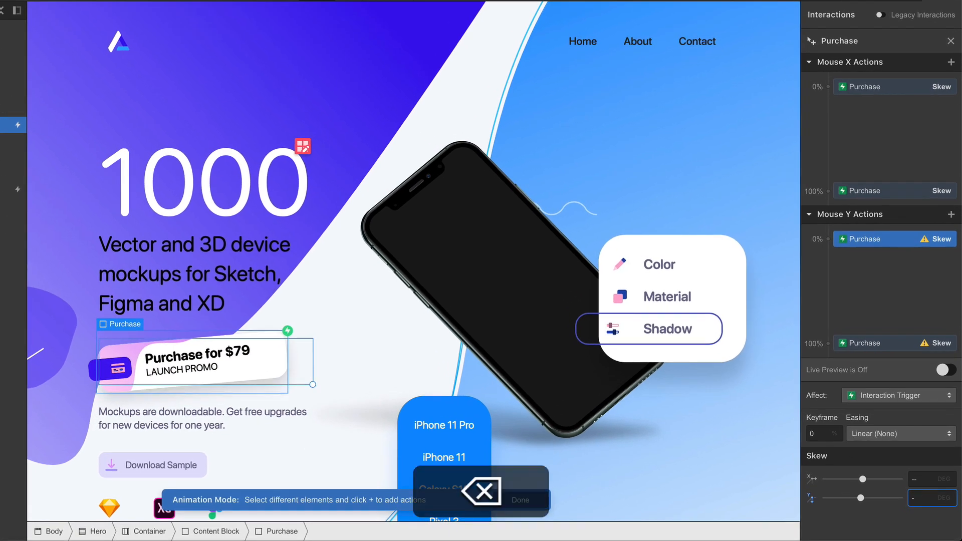
text(1)
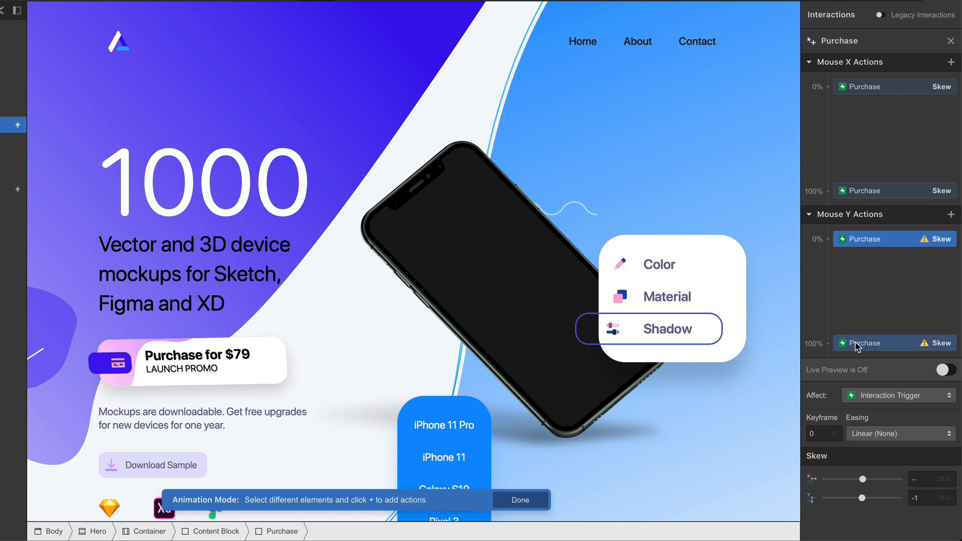
- Set the Y skew of the Purchase block's 100% Mouse Y keyframe to 1
click(858, 344)
click(930, 496)
text(1)
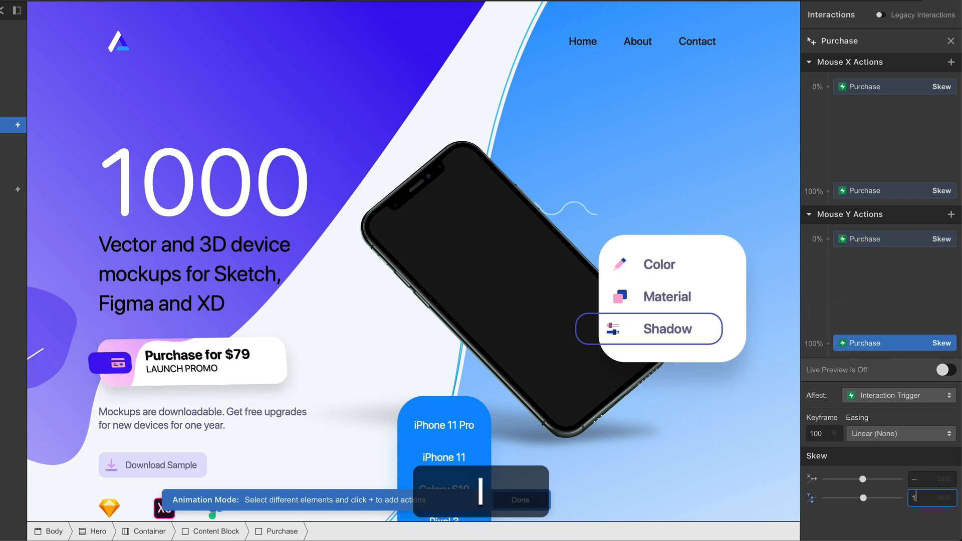
key(Return)
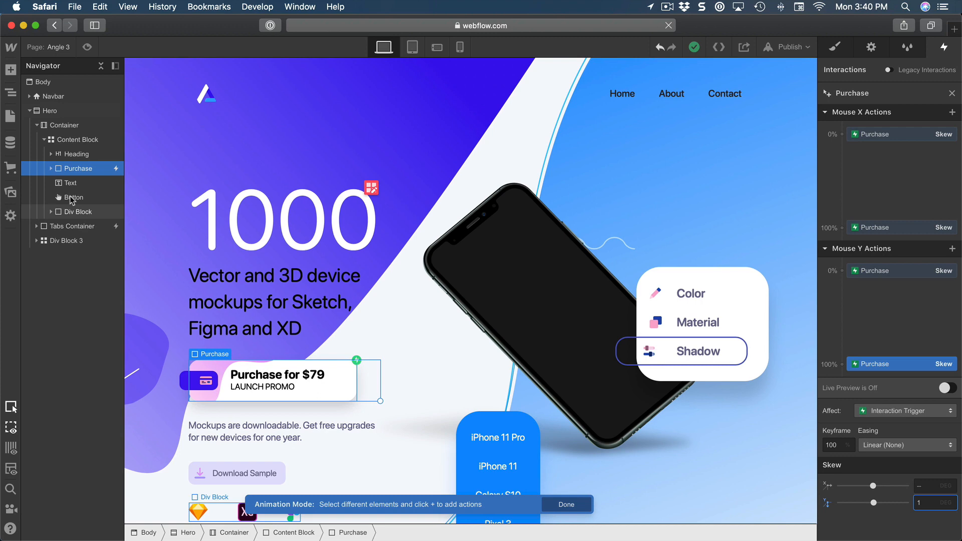
- Rename the class of the "Purchase for $79" text block to Purchase Title
click(8, 150)
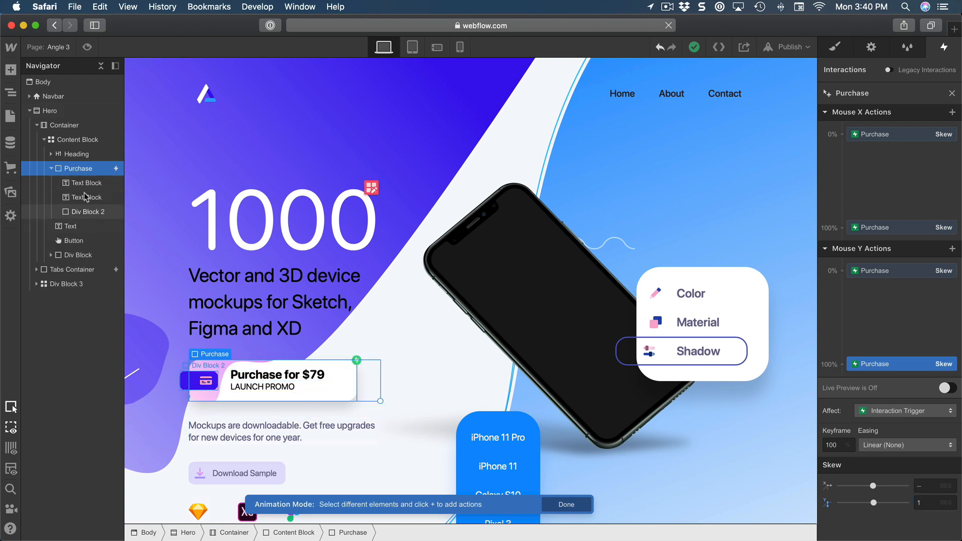
click(86, 184)
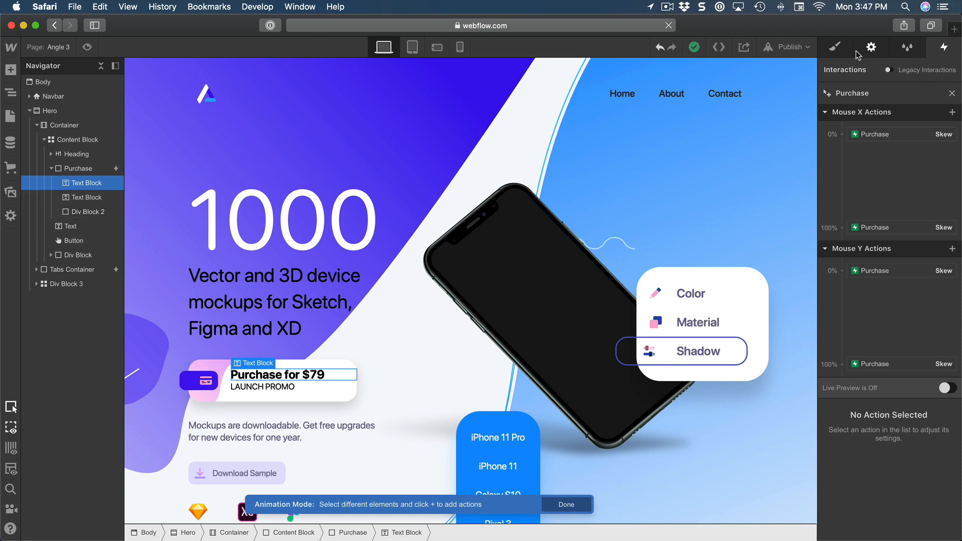
click(835, 49)
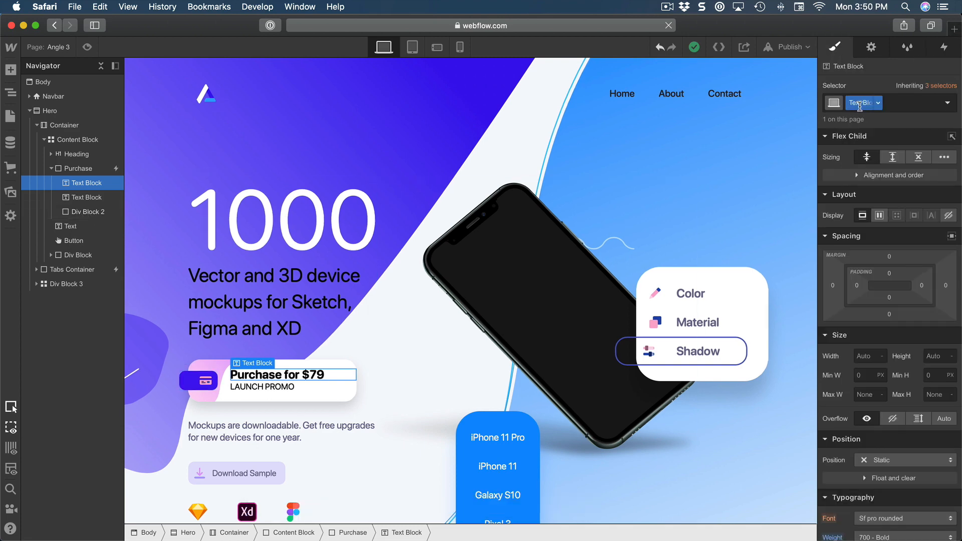
double_click(866, 104)
text(P)
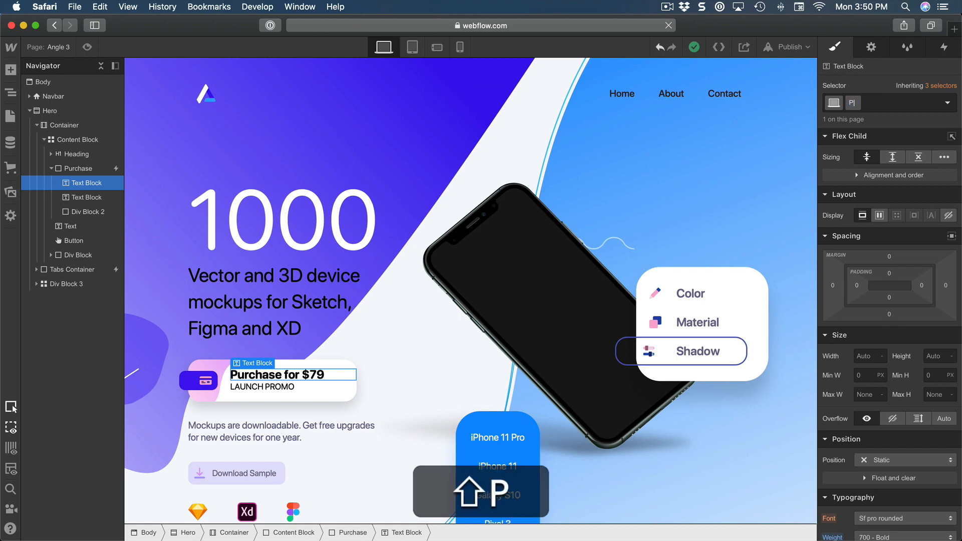
text(urchase Title)
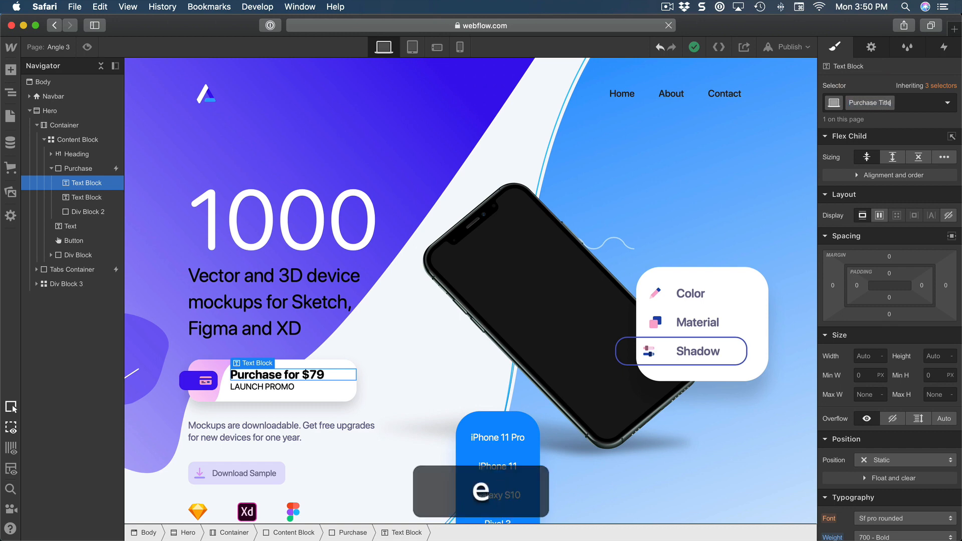
key(Return)
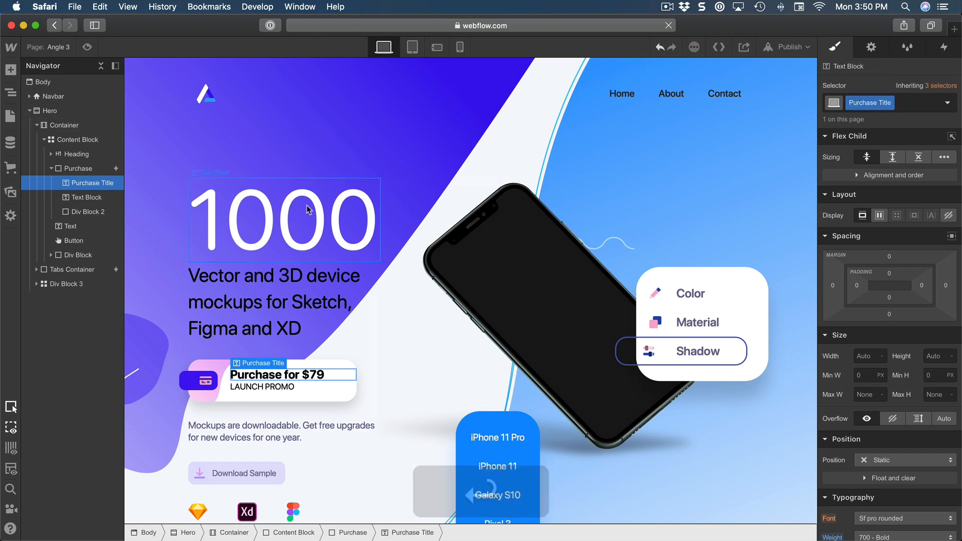
- Create the class Purchase Text for the "LAUNCH PROMO" text block
click(82, 197)
click(906, 111)
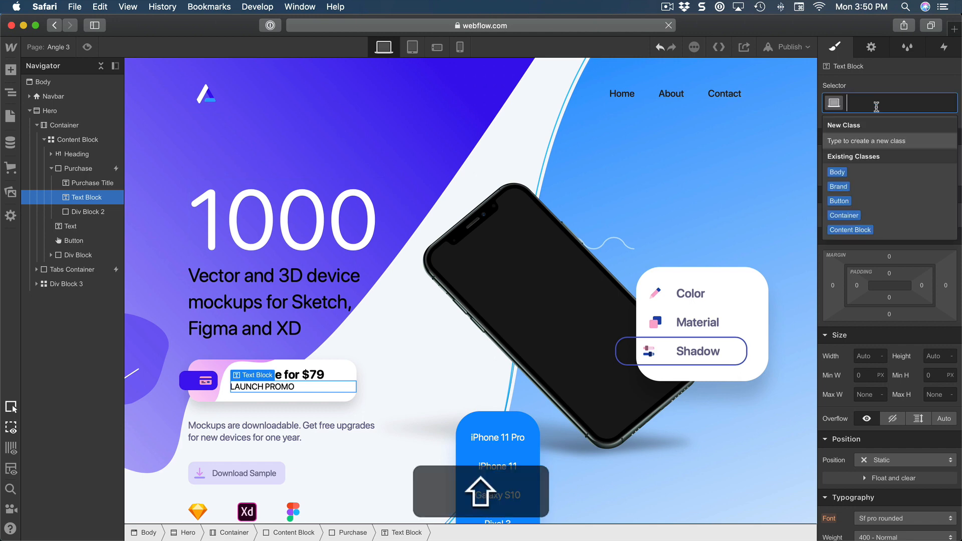
text(Purchase Text)
key(Return)
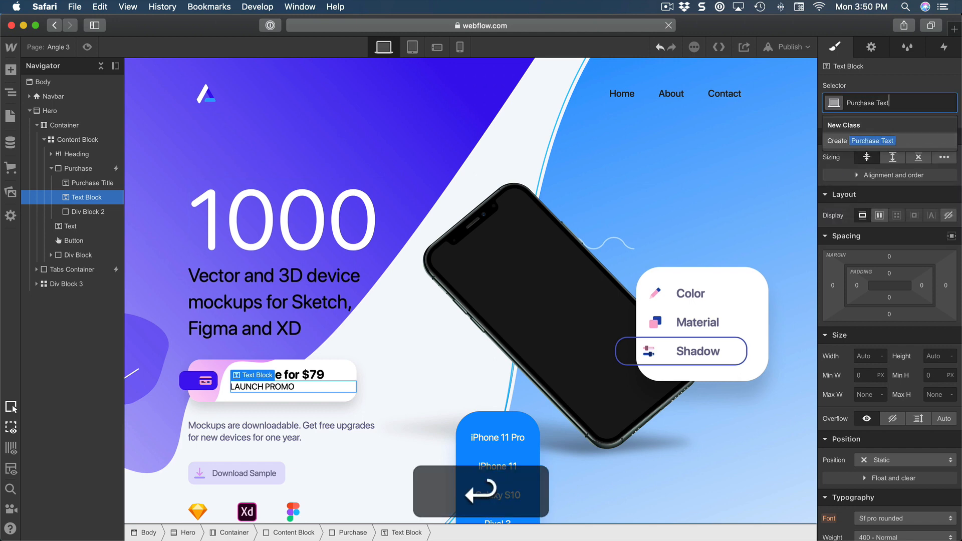
- Rename the class of Div Block 2 inside the Purchase block to Purchase Icon
click(83, 211)
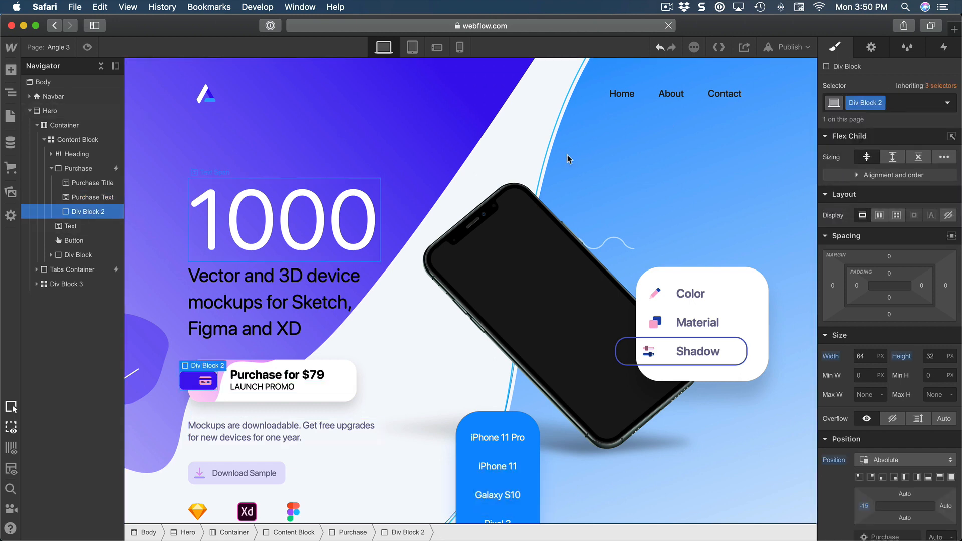
text(Purchase Icon)
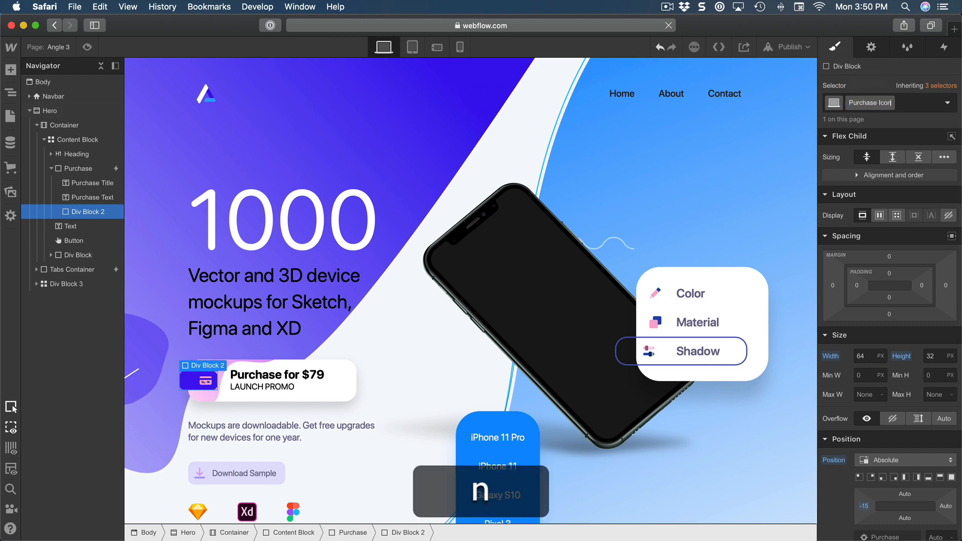
key(Return)
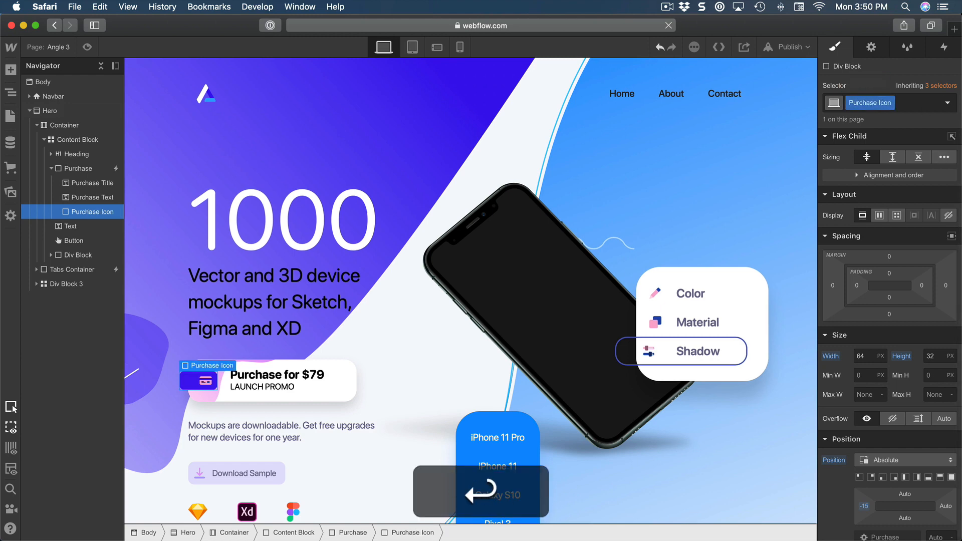
- Reopen the Purchase mouse animation for editing from the Purchase block's Mouse move over element trigger
click(78, 168)
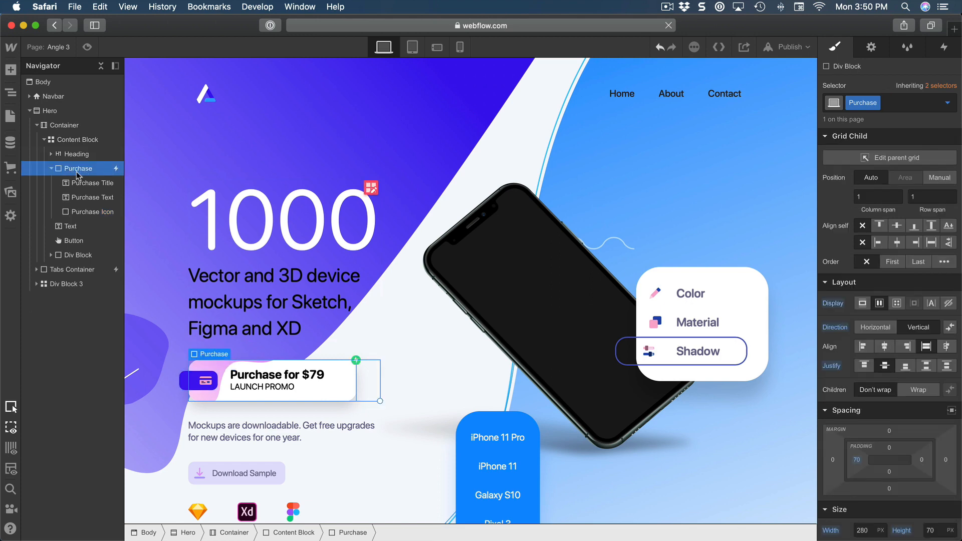
click(944, 48)
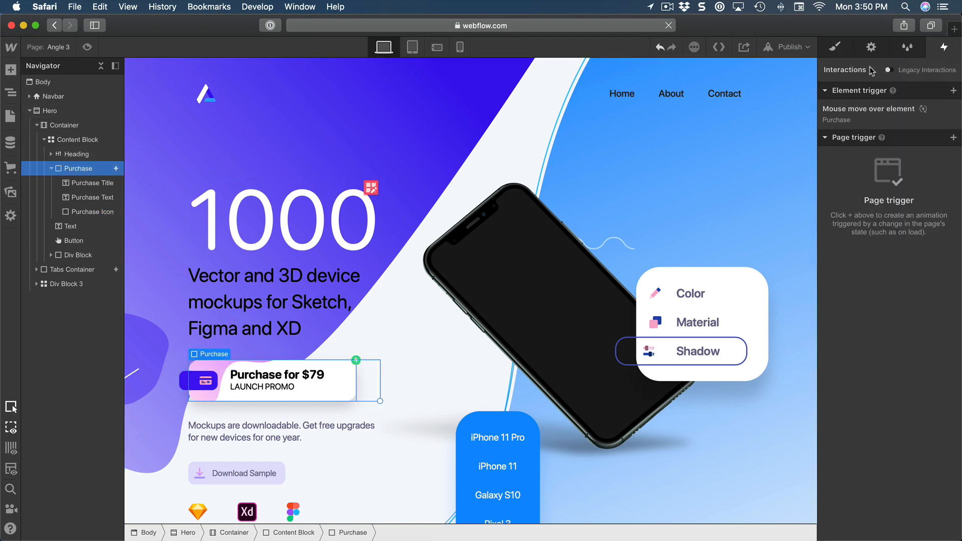
click(875, 114)
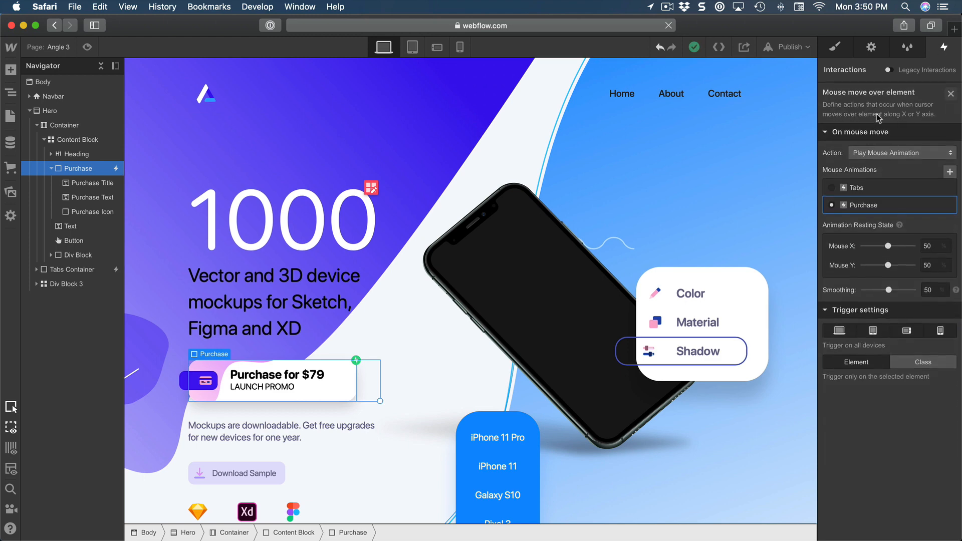
click(832, 205)
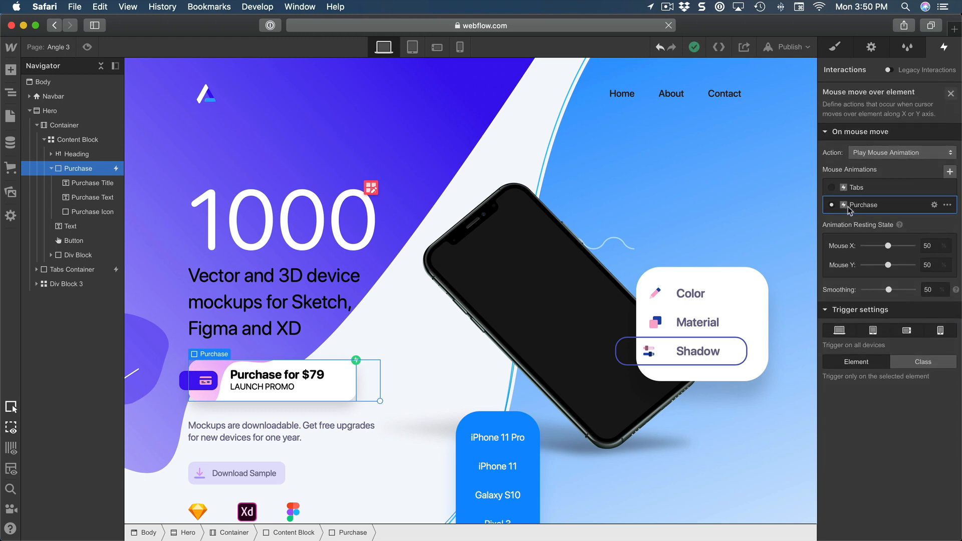
click(874, 206)
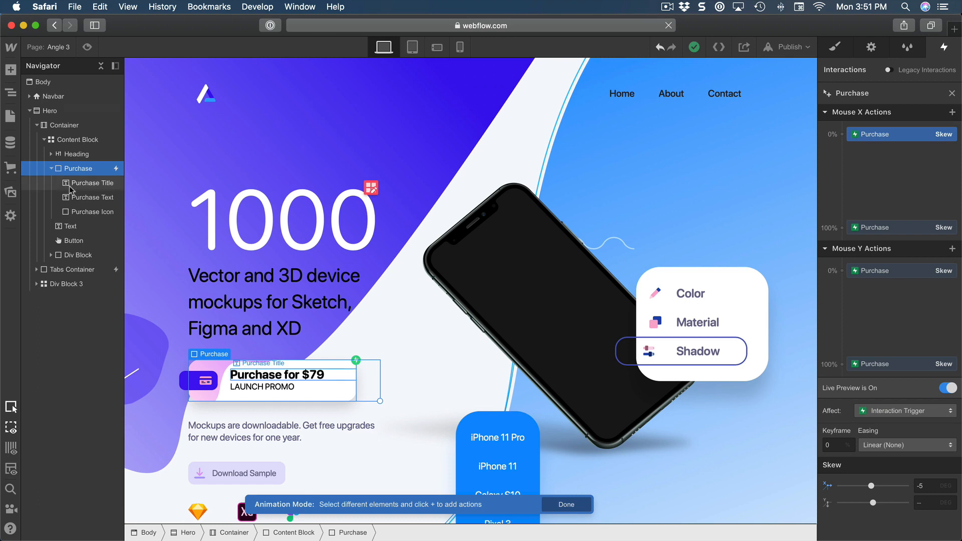
- Add Move actions for Purchase Title, Purchase Text and Purchase Icon at 0% of Mouse X Actions
click(86, 188)
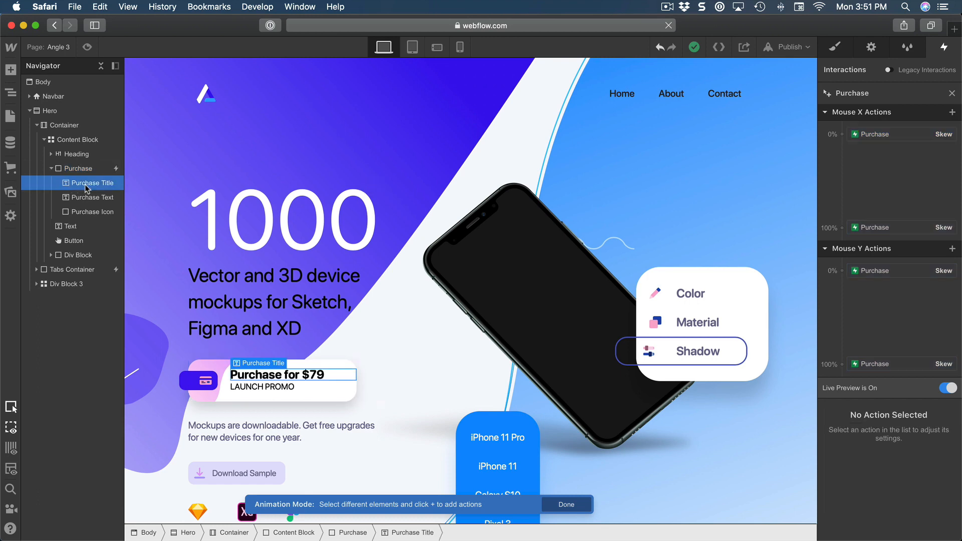
click(951, 112)
click(906, 144)
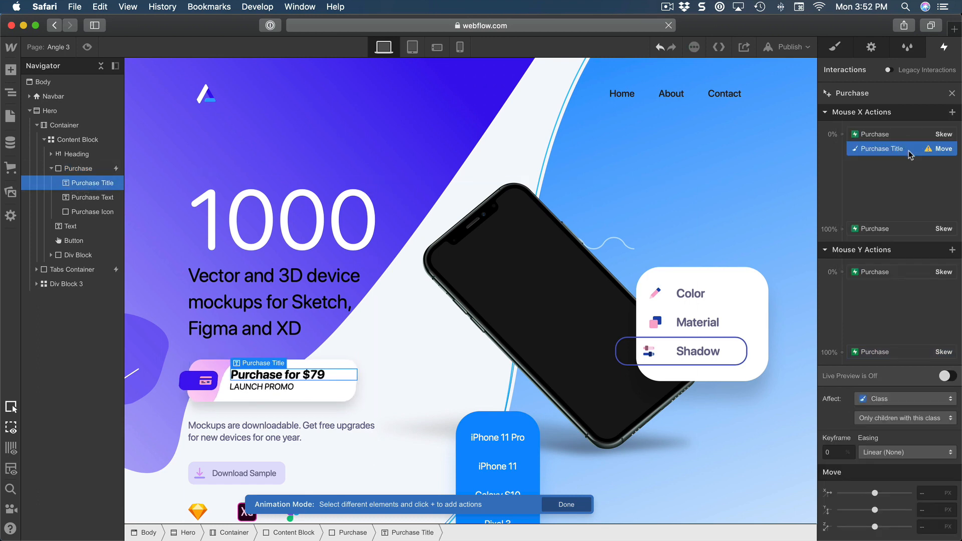
click(83, 199)
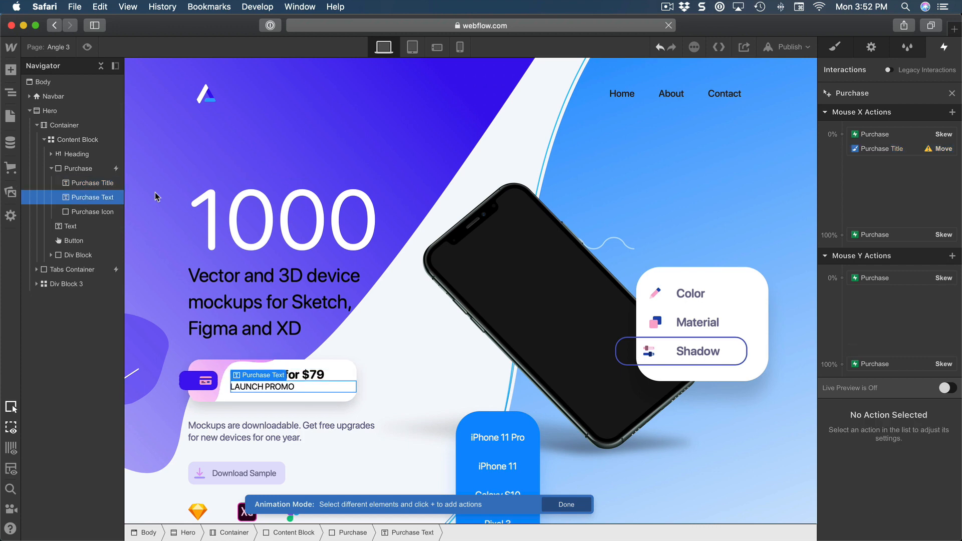
click(952, 111)
click(905, 145)
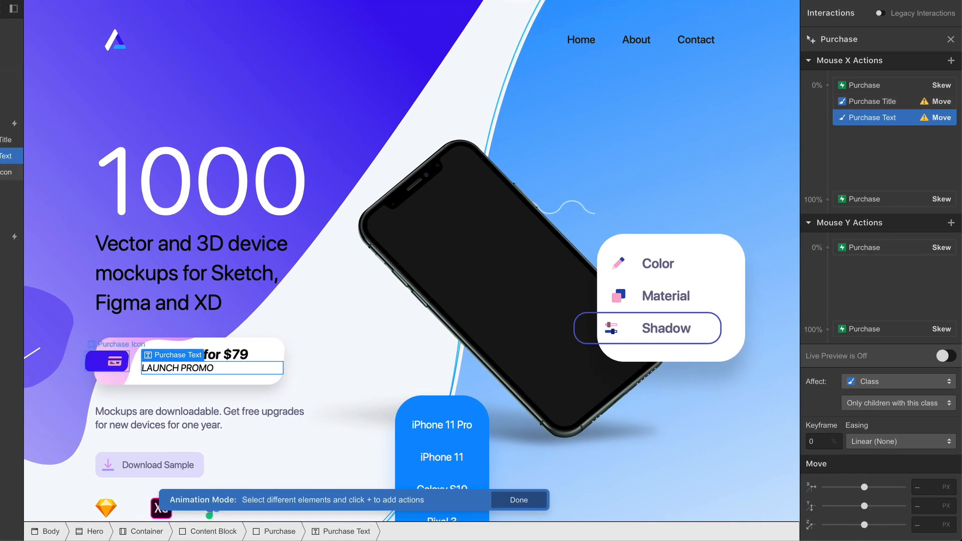
click(6, 172)
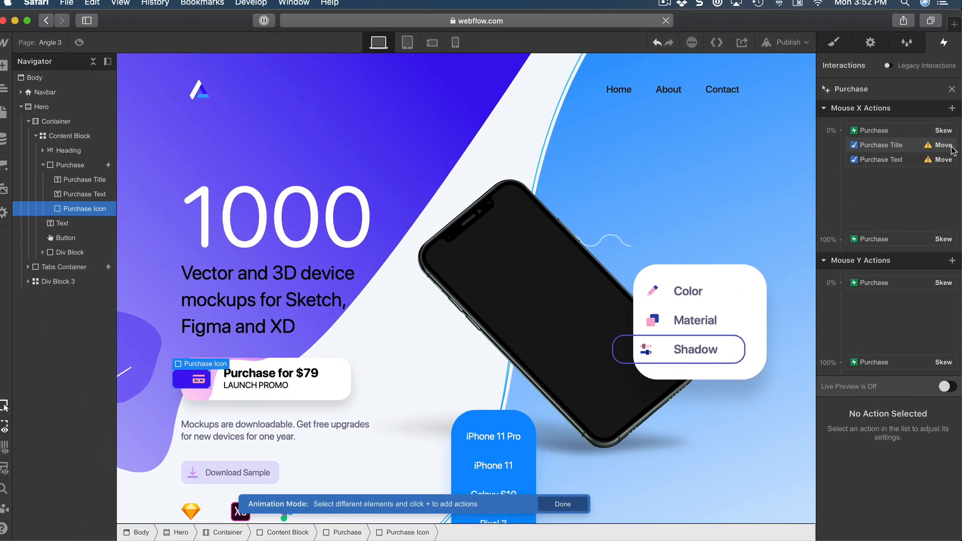
click(952, 113)
click(883, 149)
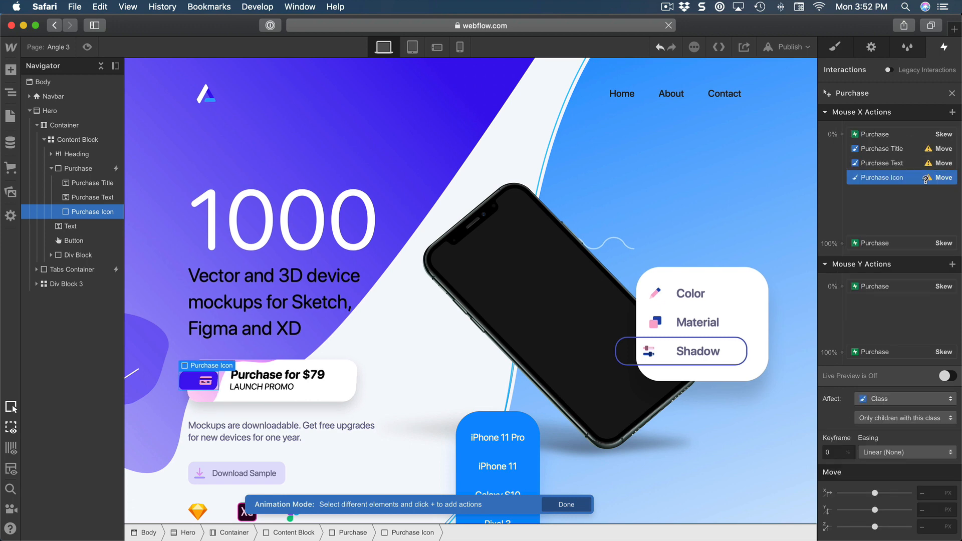
- Set the X move of Purchase Title and Purchase Text at 0% of Mouse X Actions to -5 px
click(896, 150)
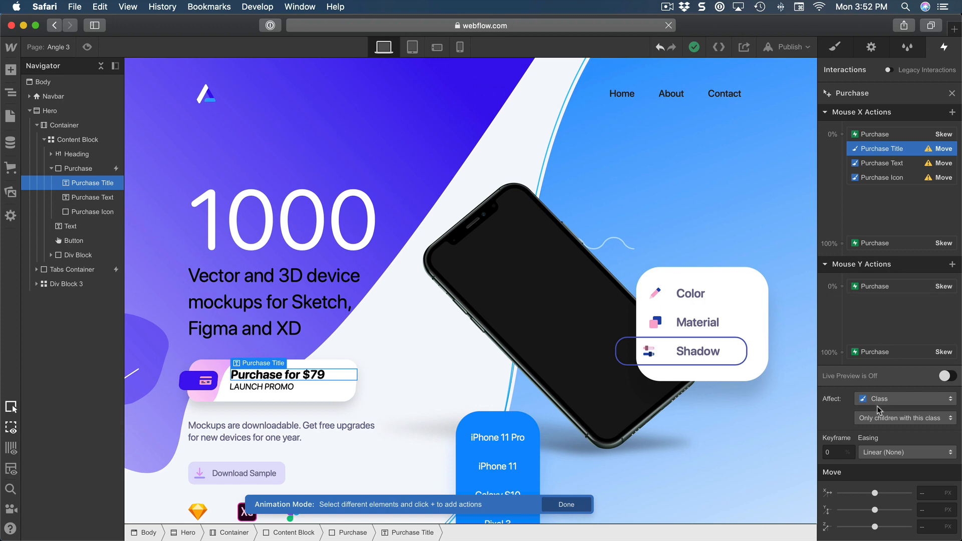
click(923, 495)
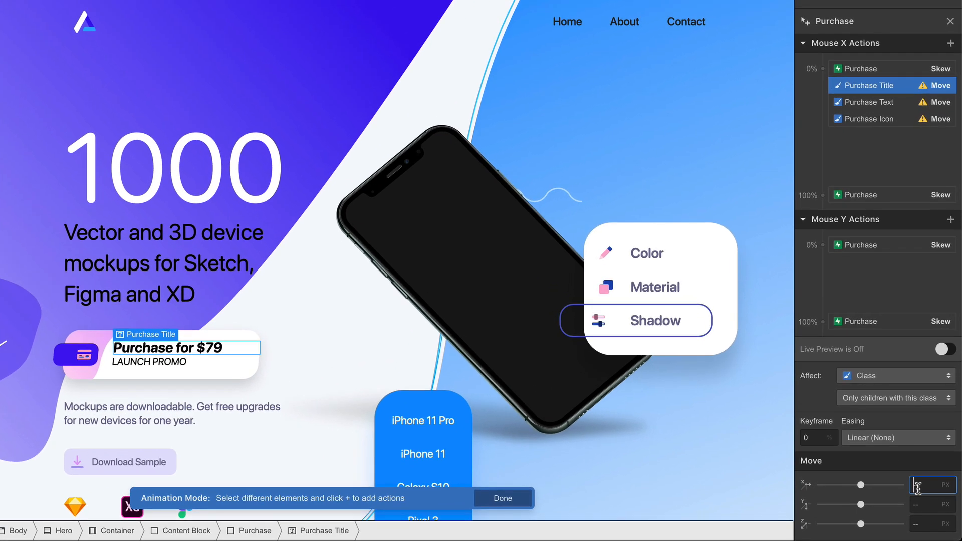
text(-5)
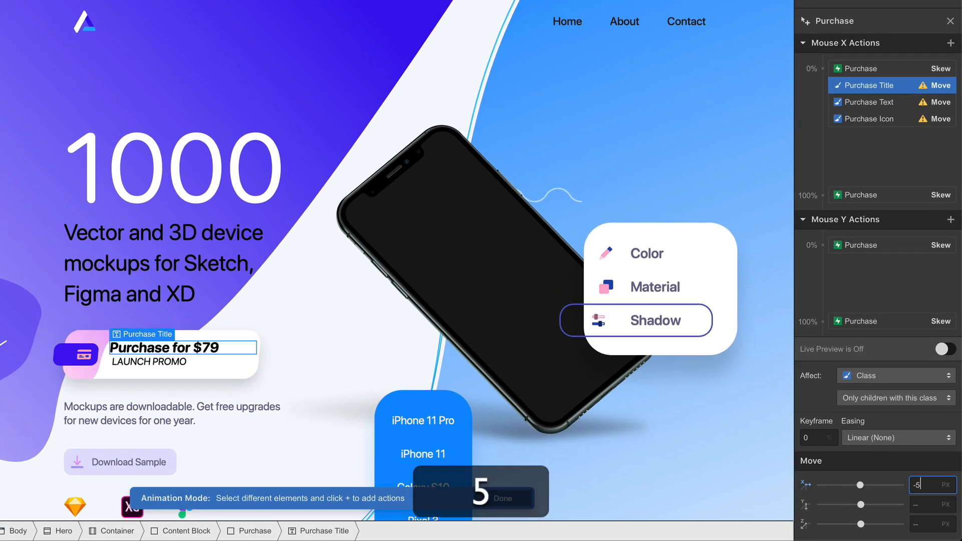
click(877, 104)
click(874, 104)
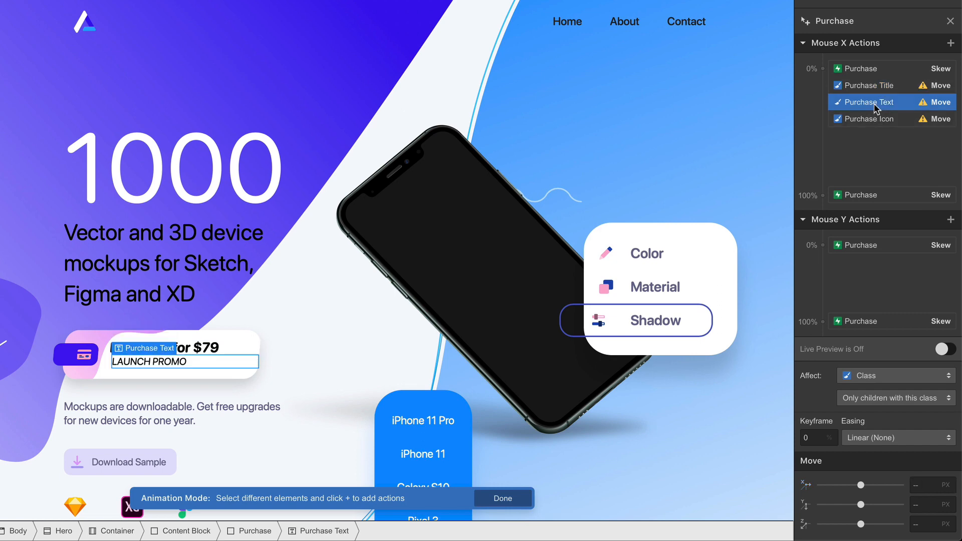
click(923, 486)
text(-5)
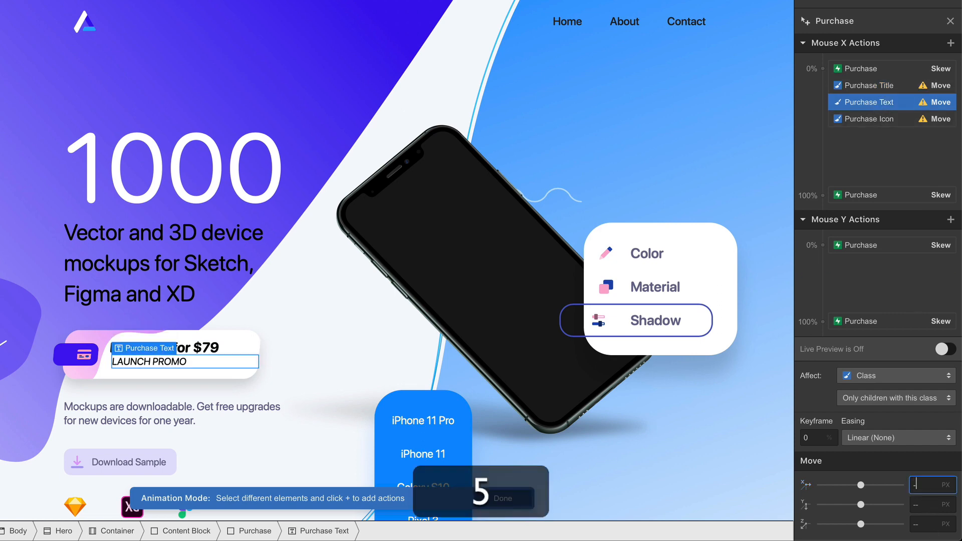
- Set the X move of Purchase Icon at 0% of Mouse X Actions to -8 px
click(877, 123)
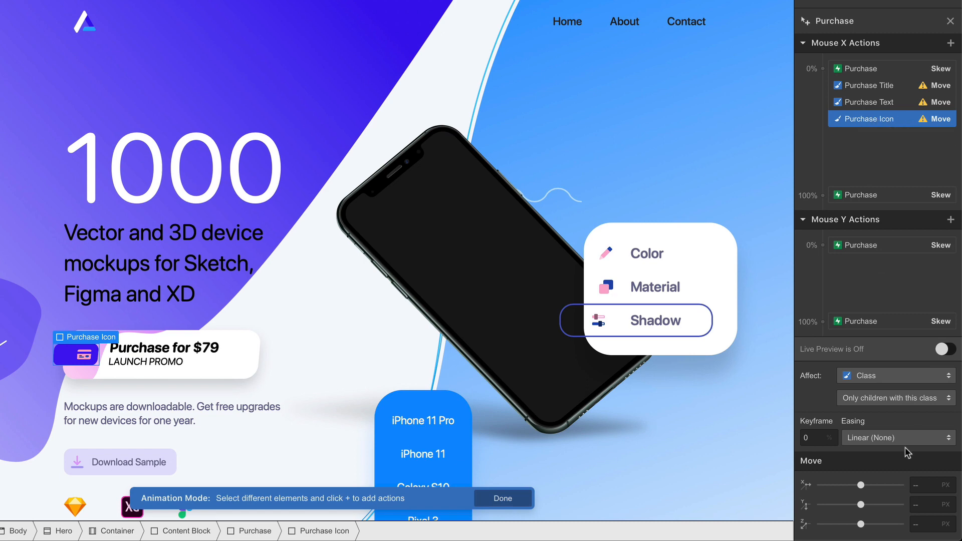
click(918, 488)
text(-8)
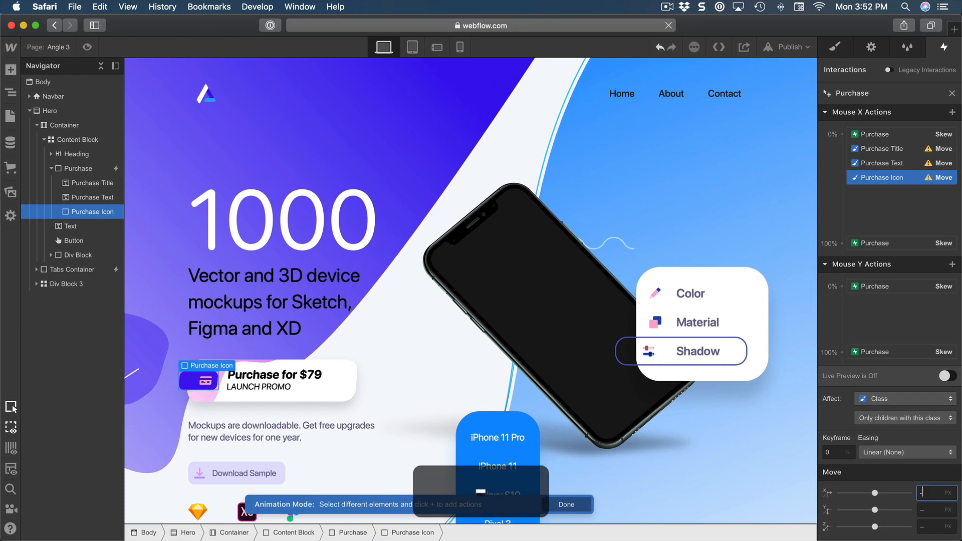
- Duplicate the Purchase Title, Purchase Text and Purchase Icon Move actions and place the copies at 100% of Mouse X Actions
click(881, 148)
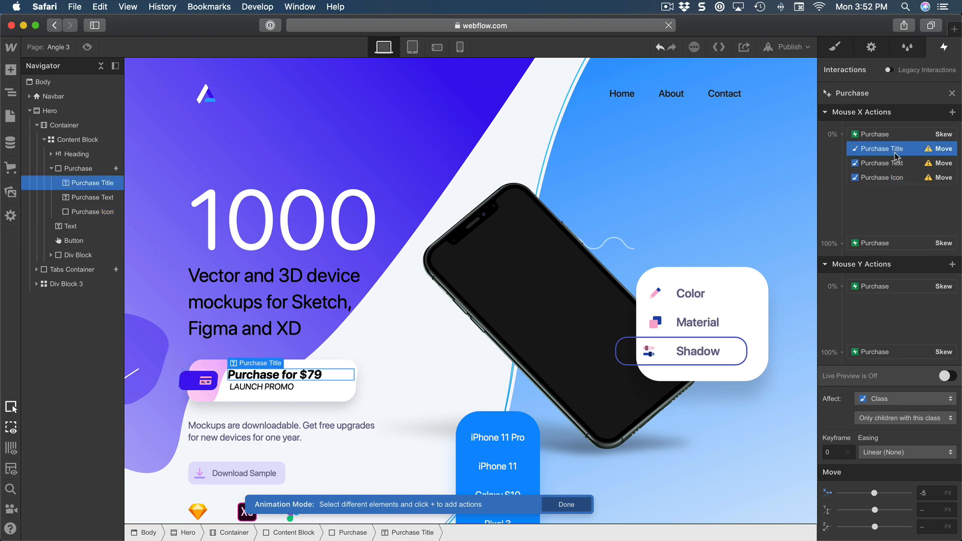
shift+click(890, 179)
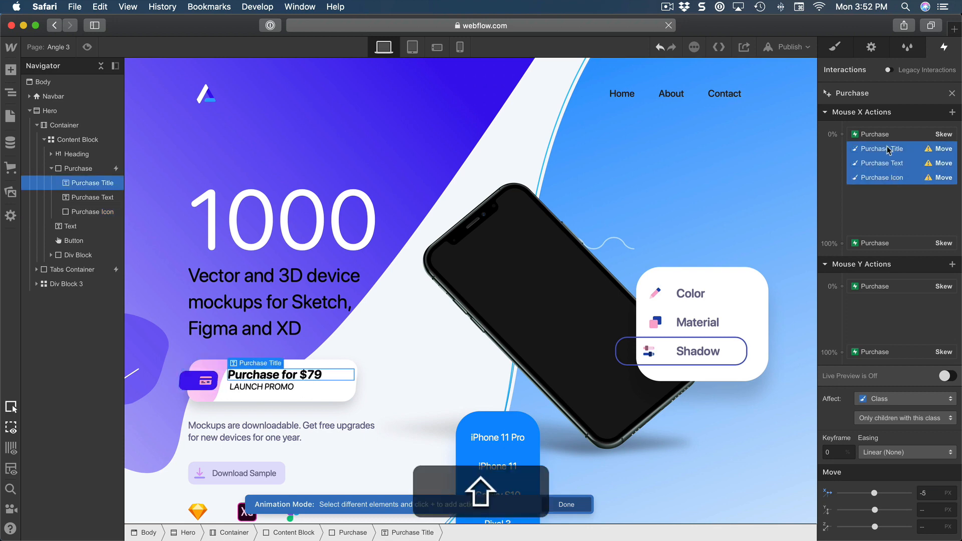
right_click(880, 158)
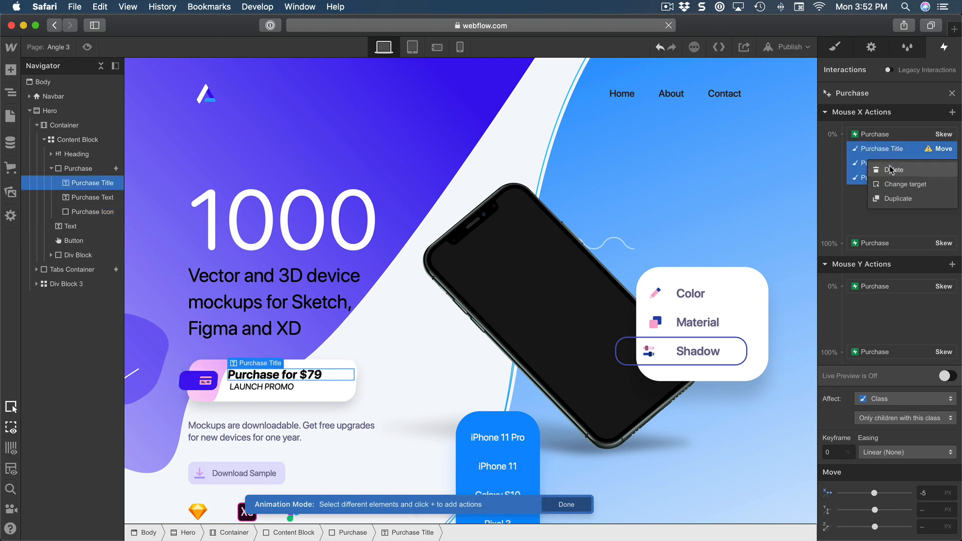
click(896, 199)
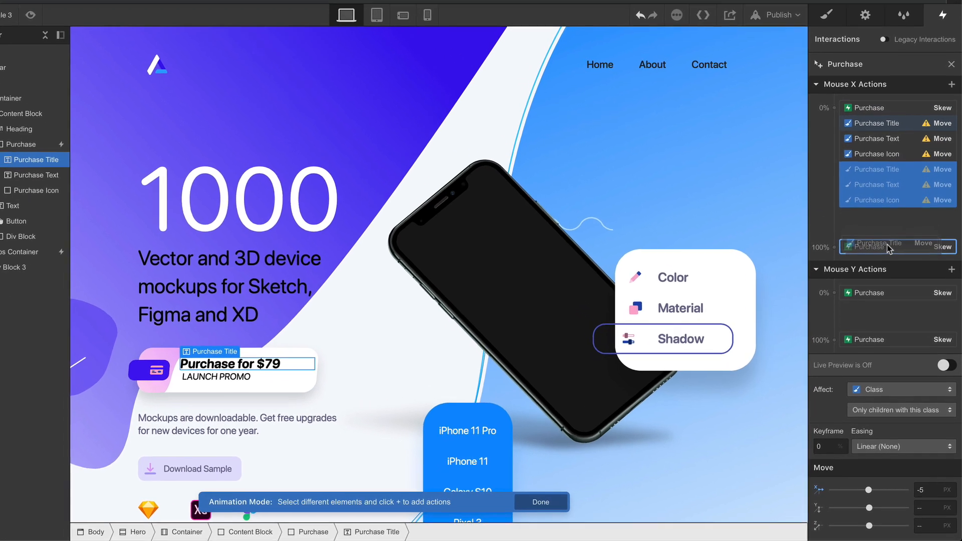
- Set the X move of Purchase Title and Purchase Text at 100% of Mouse X Actions to 5 px
click(899, 217)
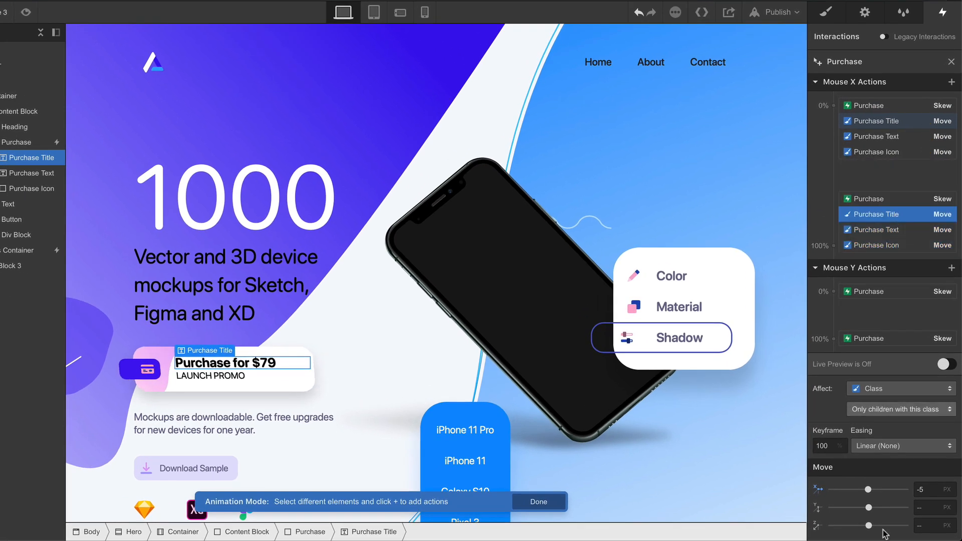
click(919, 489)
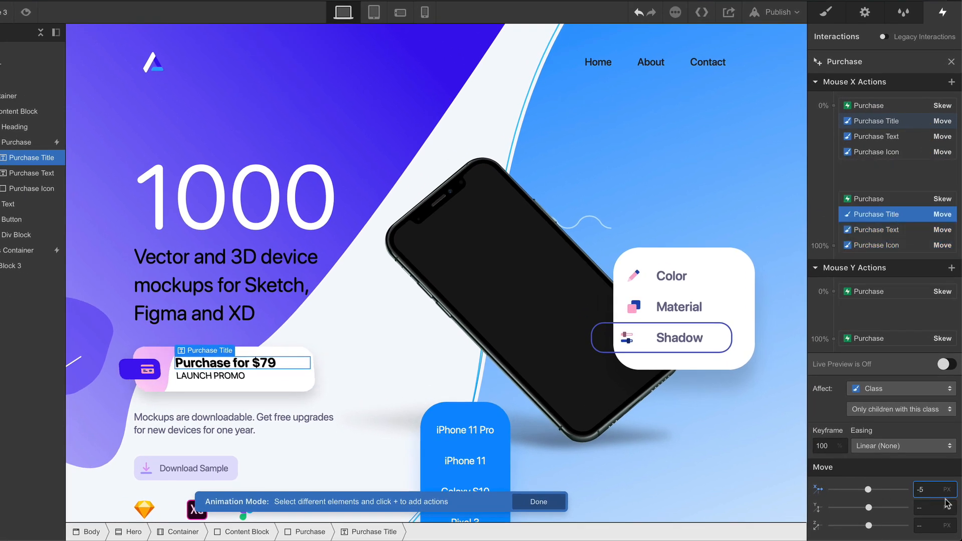
key(BackSpace)
click(881, 230)
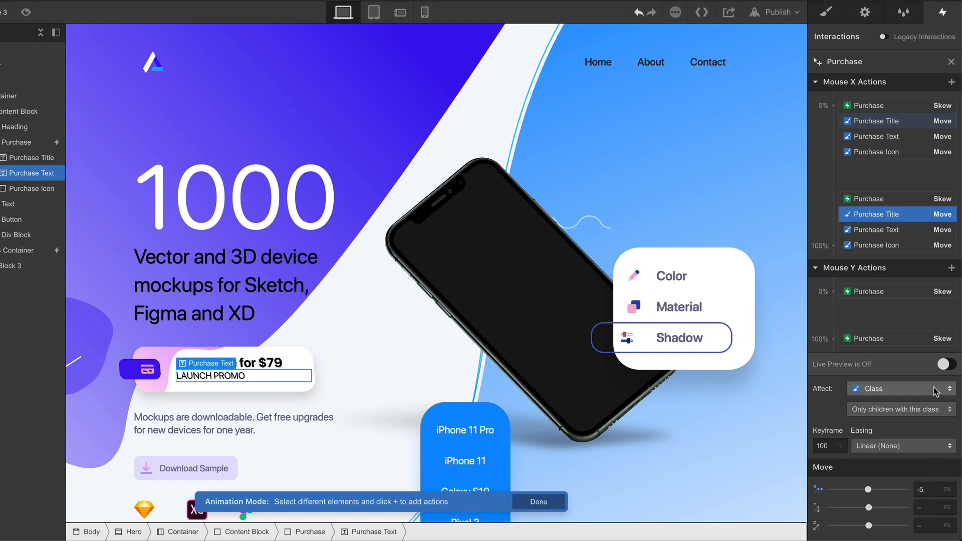
click(932, 489)
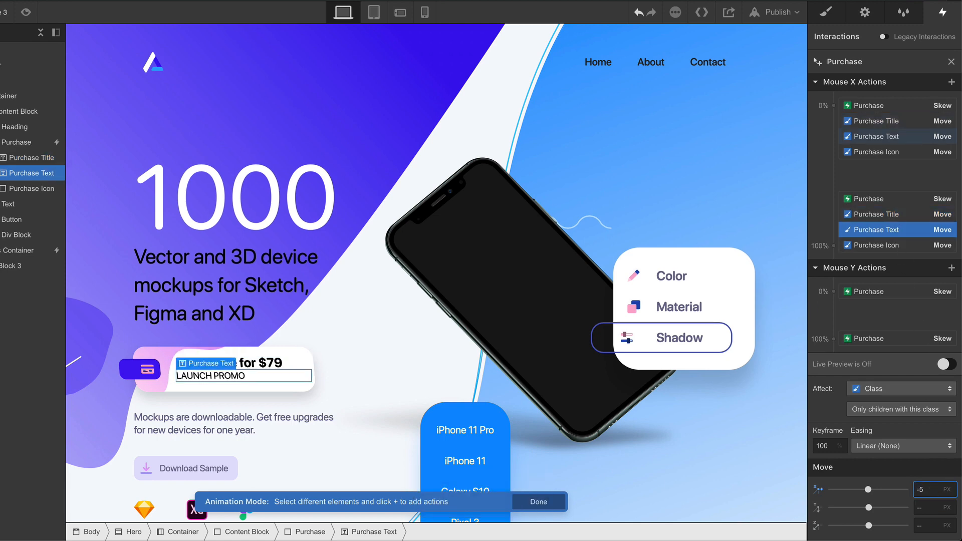
key(BackSpace)
- Set the X move of Purchase Icon at 100% of Mouse X Actions to 8 px
click(896, 245)
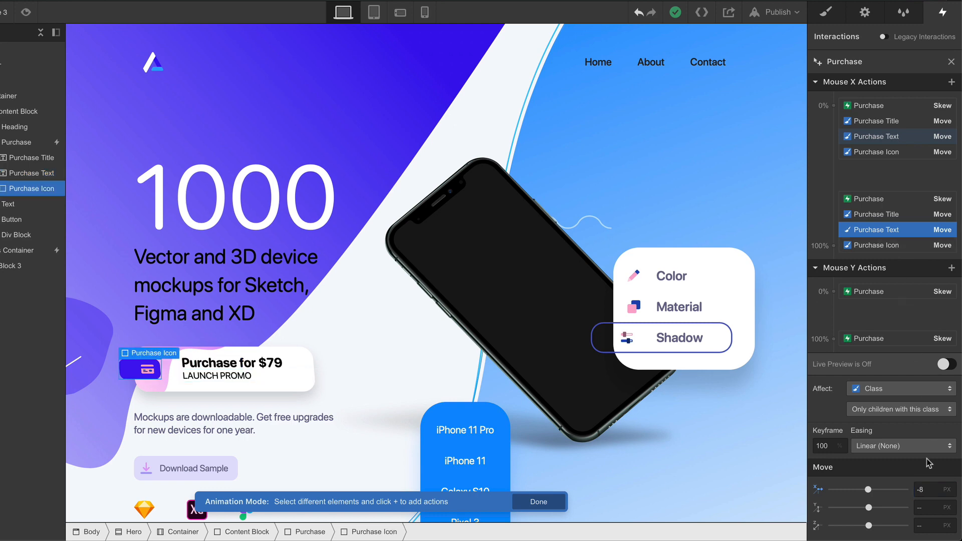
click(894, 246)
click(934, 491)
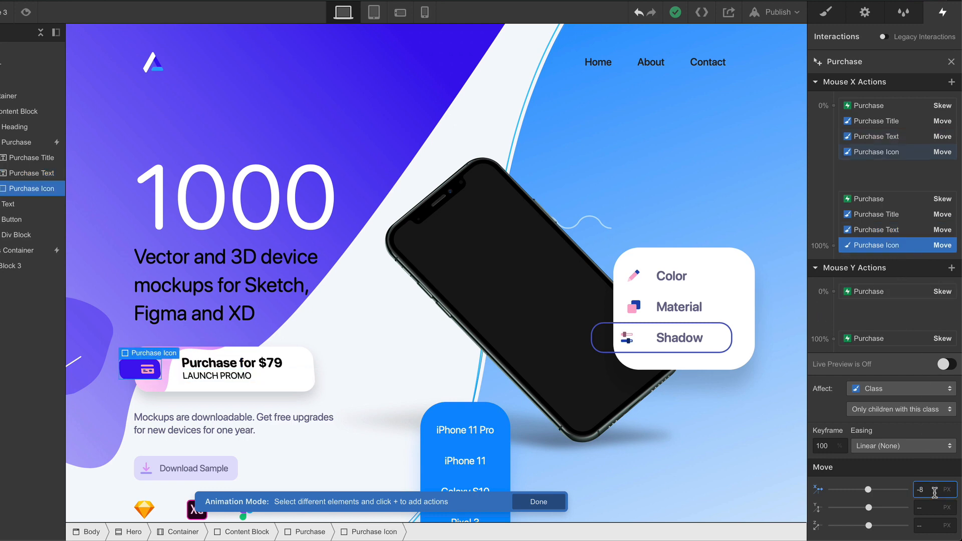
key(BackSpace)
- Duplicate the three Move actions from 0% of Mouse X Actions and place the copies at 0% of Mouse Y Actions
click(862, 153)
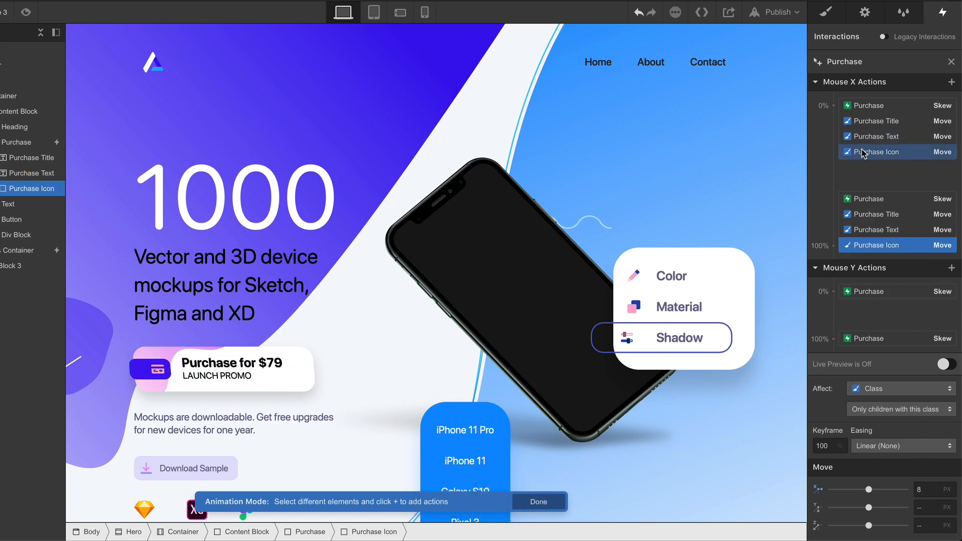
shift+click(891, 125)
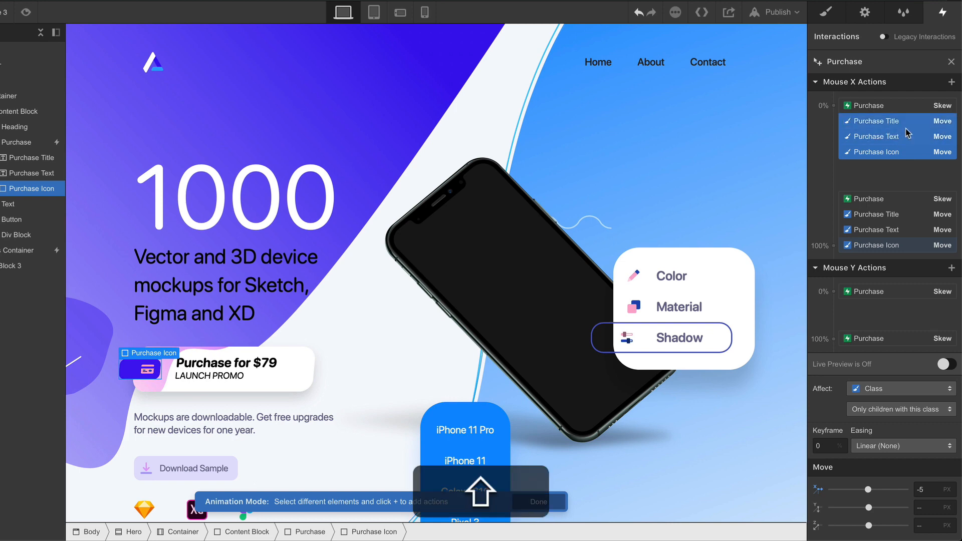
right_click(882, 139)
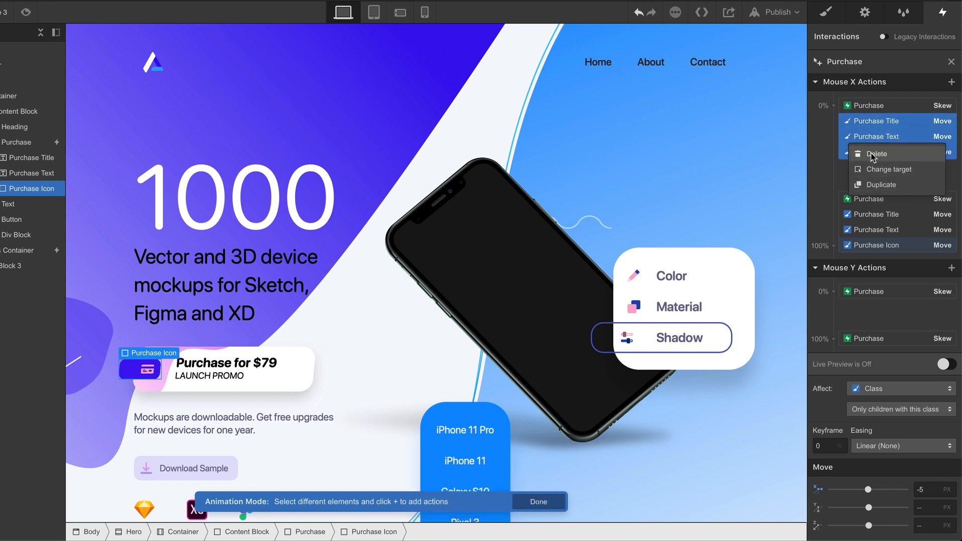
click(882, 185)
drag(888, 184, 900, 322)
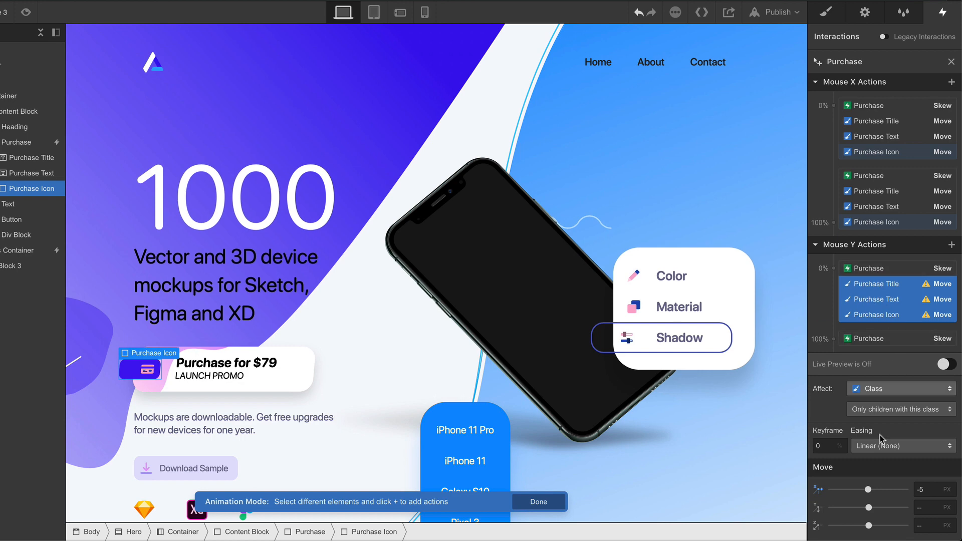
- Clear the X move of the three copied actions at 0% of Mouse Y Actions and set their Y move to -5 px
mouse_move(818, 490)
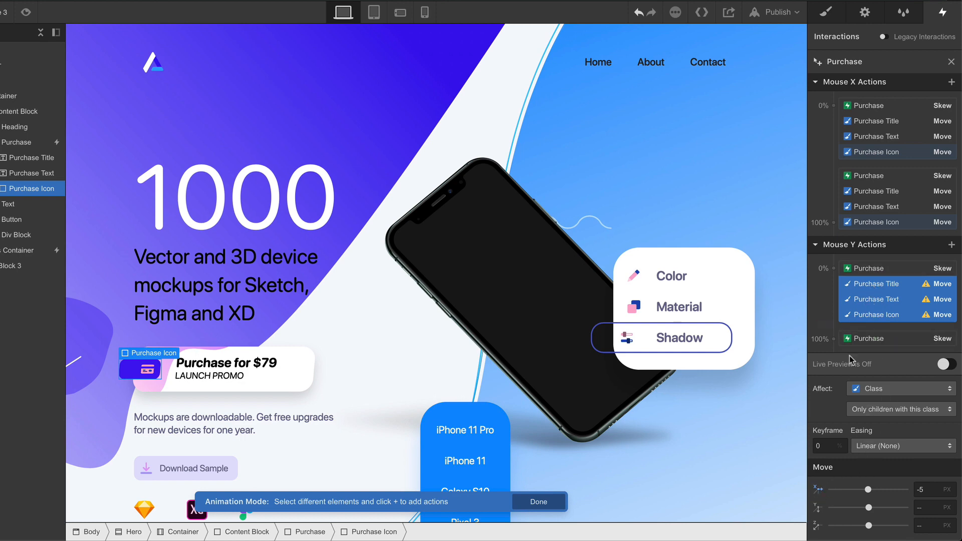
click(812, 484)
click(920, 507)
text(-5)
key(Return)
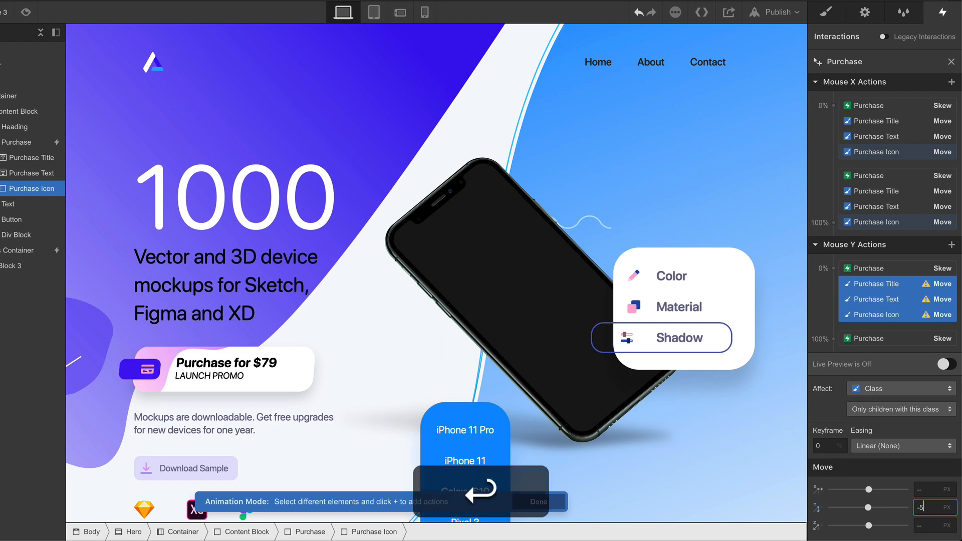
- Check the Move actions at 0% of Mouse Y Actions and set the Y move of Purchase Icon to -8 px
click(889, 301)
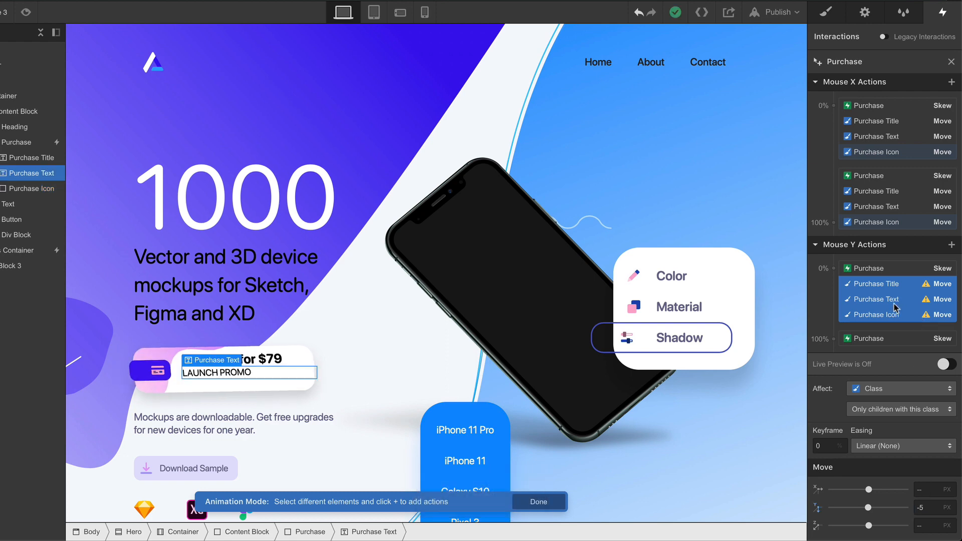
click(887, 314)
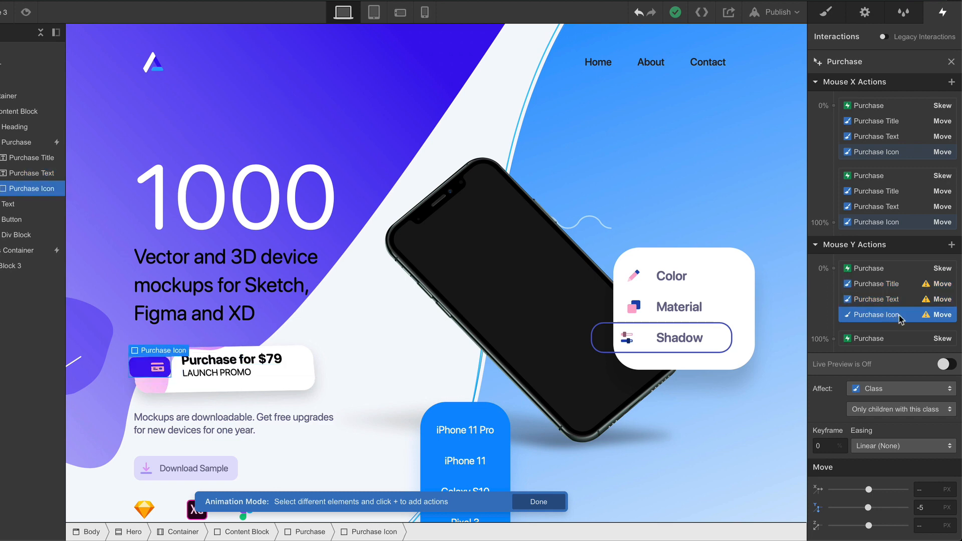
click(892, 284)
click(885, 300)
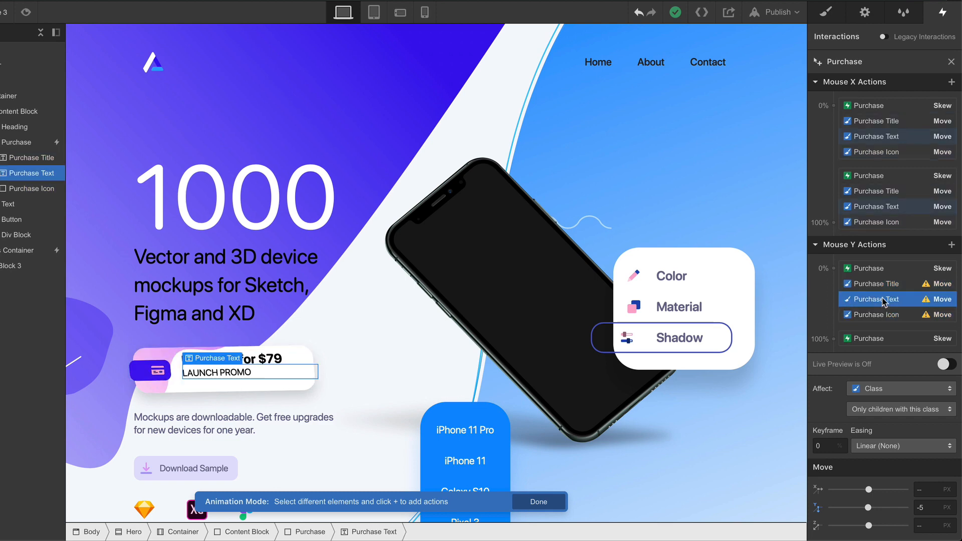
click(891, 284)
click(883, 299)
click(883, 315)
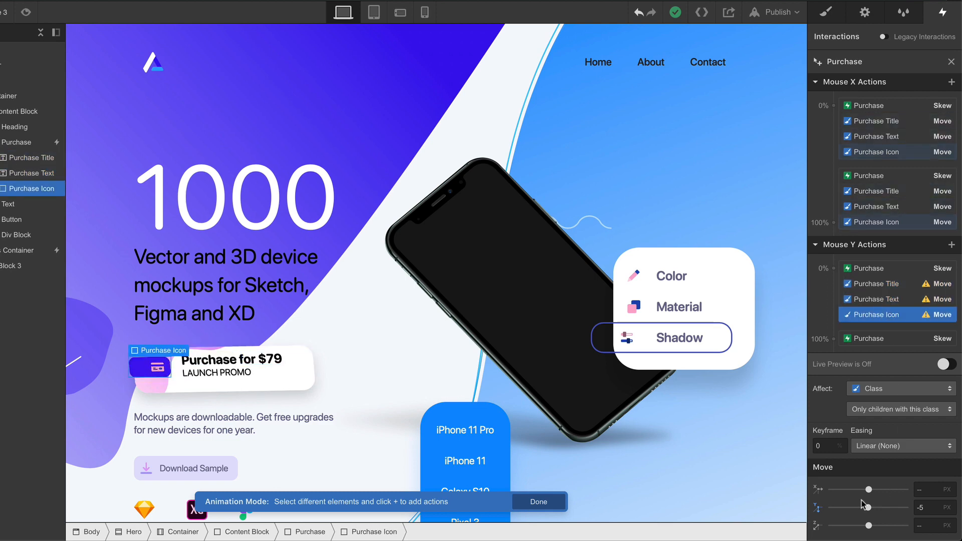
click(925, 507)
key(BackSpace)
text(8)
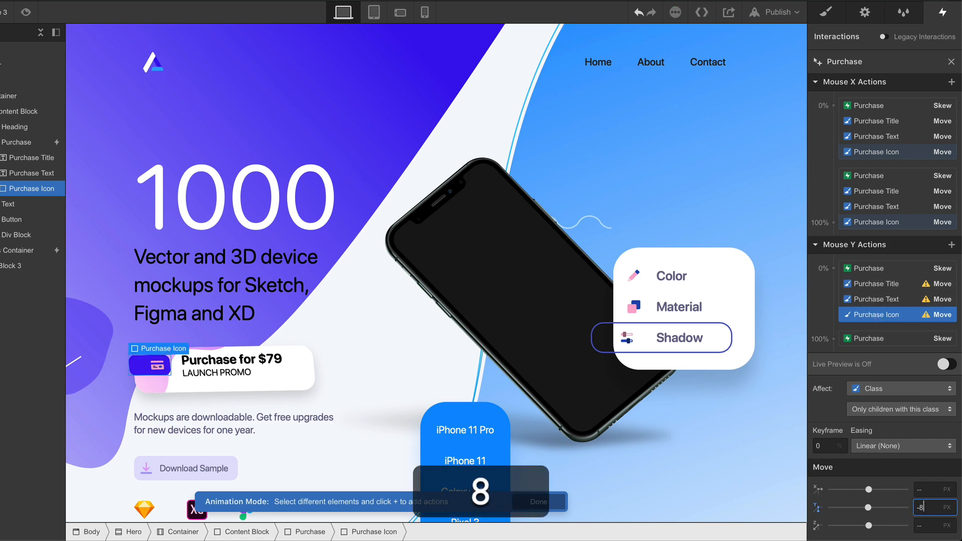
- Duplicate the three Move actions at 0% of Mouse Y Actions and place the copies at 100% of Mouse Y Actions
shift+click(886, 284)
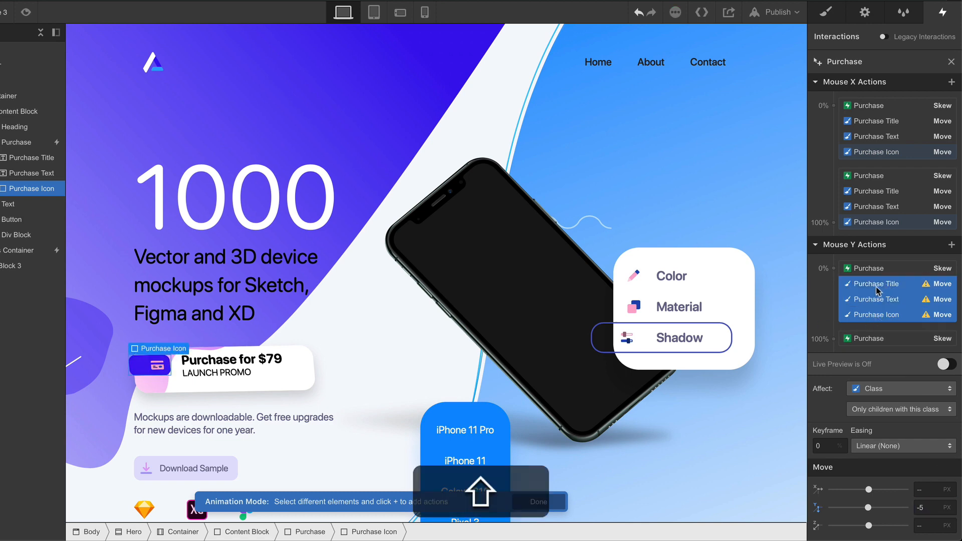
right_click(876, 287)
click(886, 336)
scroll(915, 325, down, 3)
drag(879, 313, 888, 335)
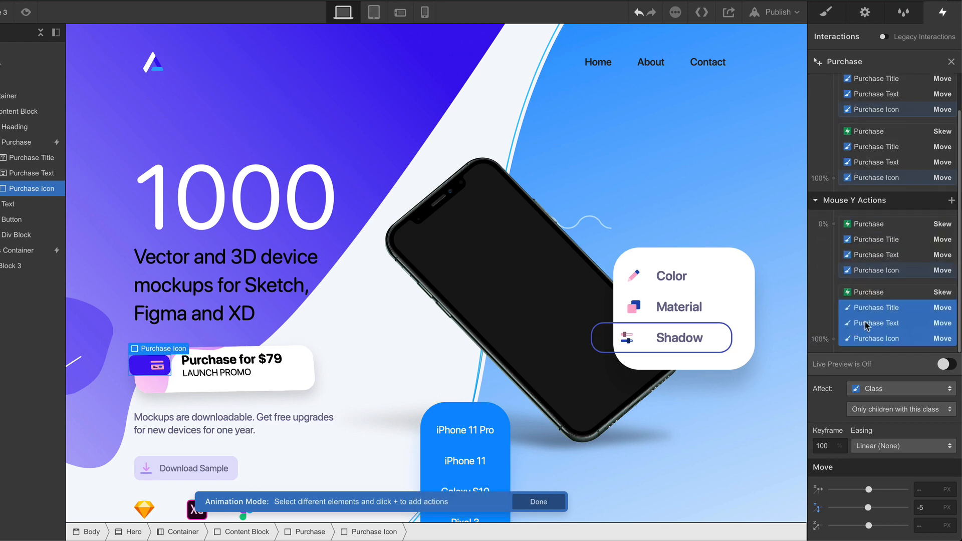
- Set the Y move of all three Move actions at 100% of Mouse Y Actions to 5 px
click(923, 508)
key(Left)
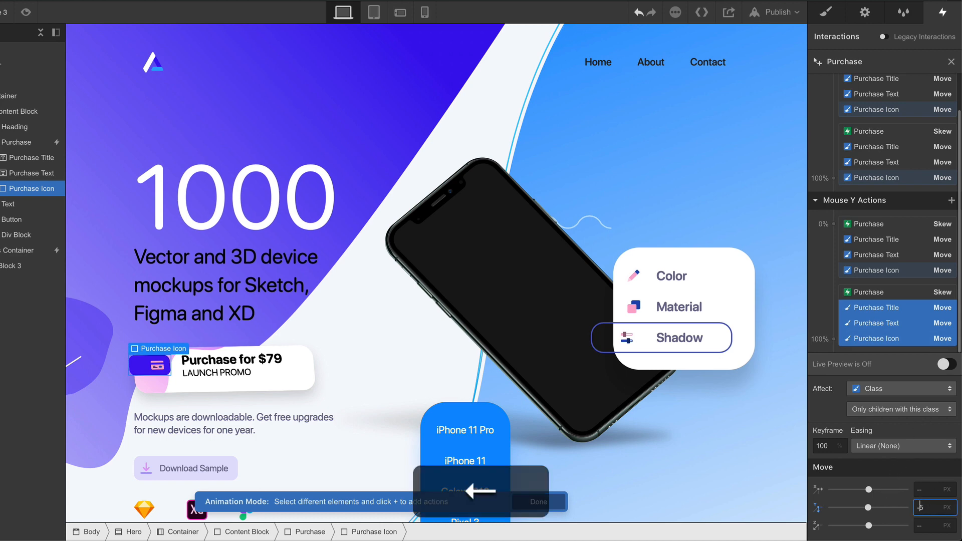
key(BackSpace)
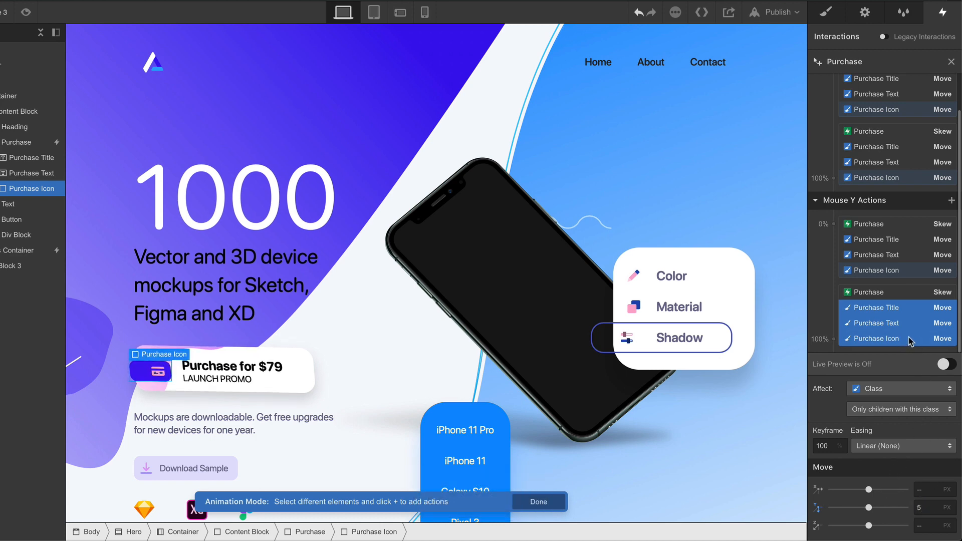
- Set the Y move of Purchase Icon at 100% of Mouse Y Actions to 8 px and preview the page
click(904, 341)
click(923, 504)
key(BackSpace)
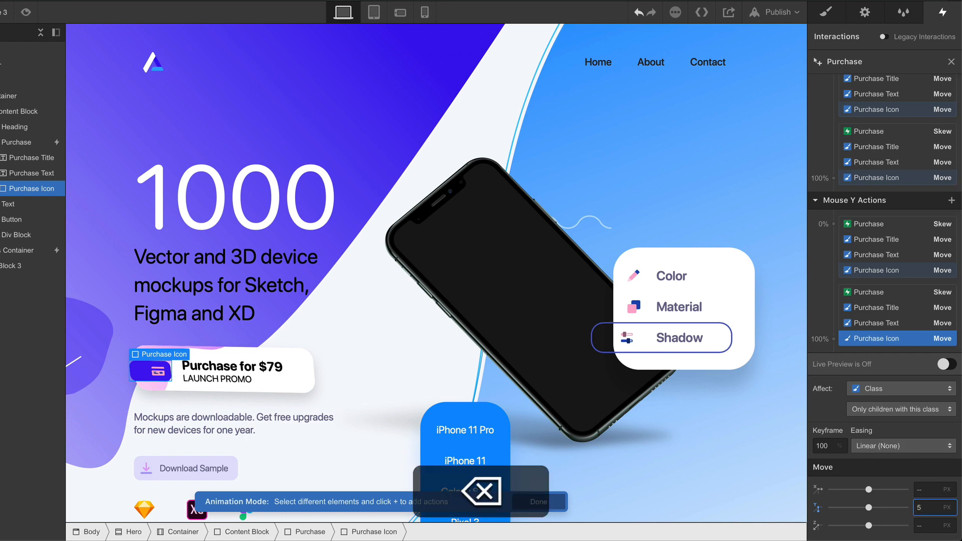
text(8)
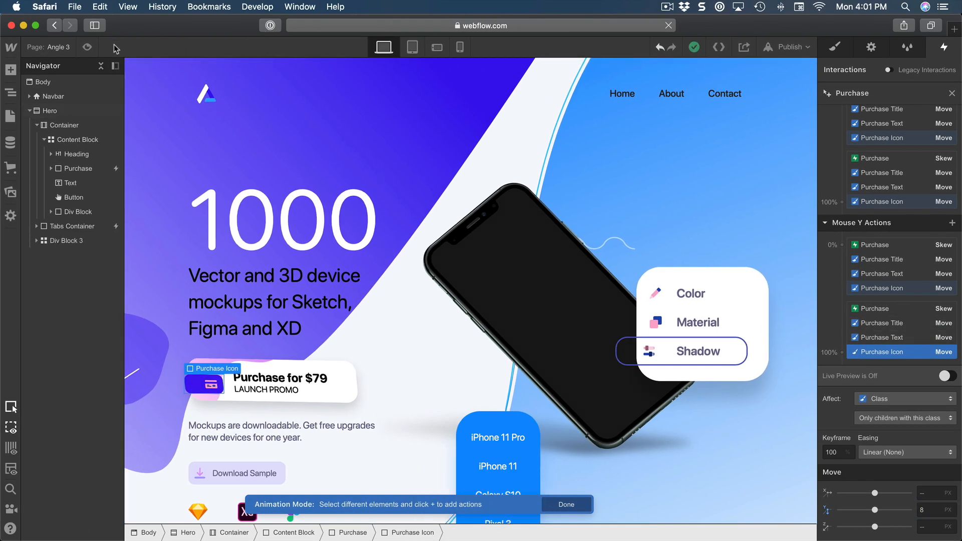
click(88, 47)
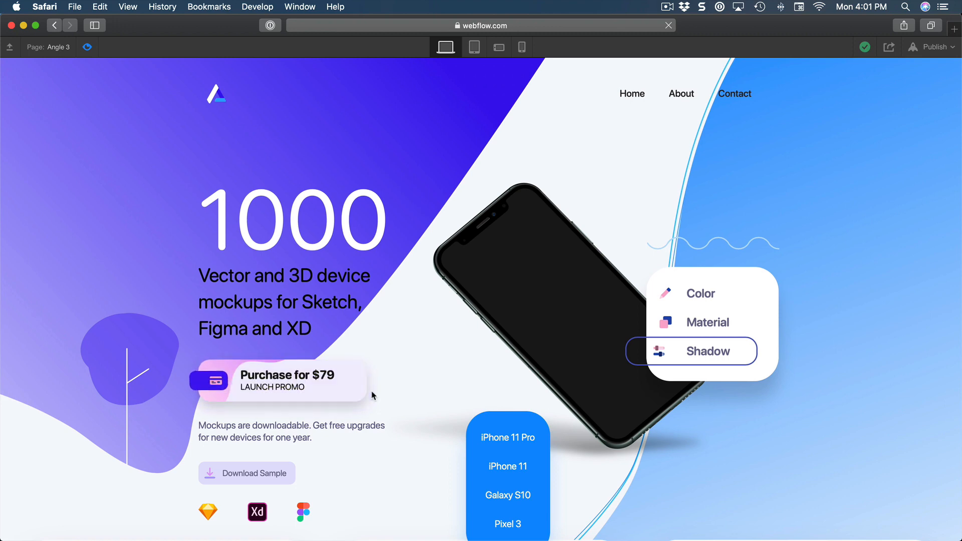
- Remove the All 300 ms transition from the Purchase block's styles and preview the block's hover effect
click(87, 47)
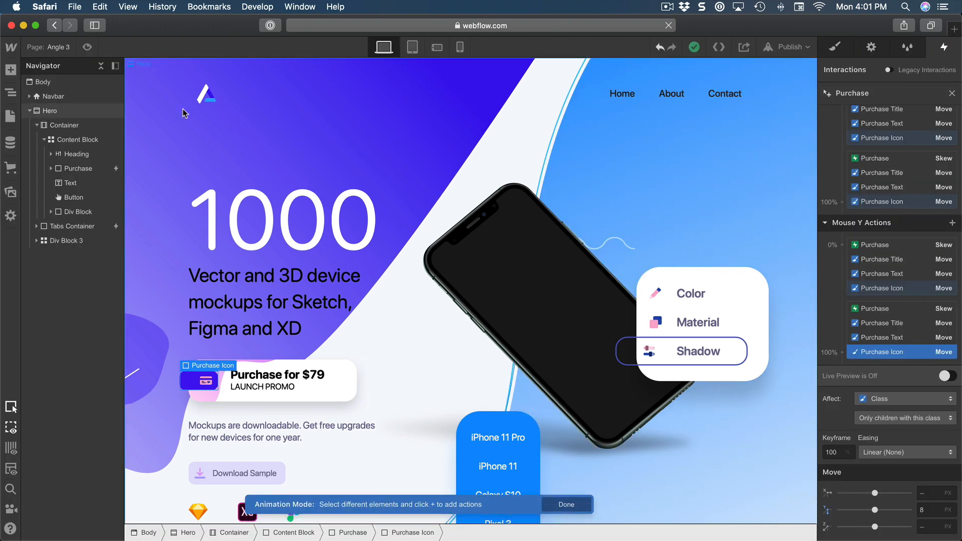
click(78, 170)
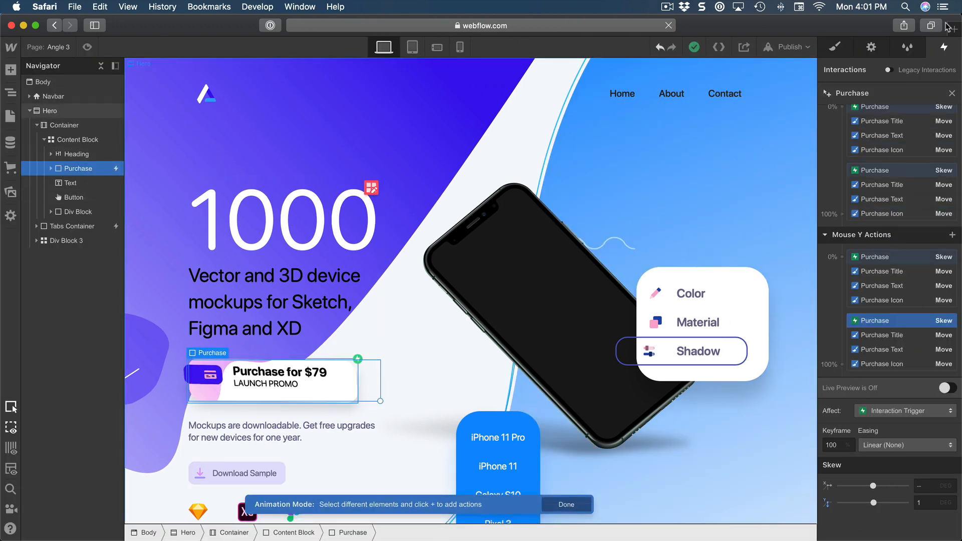
key(s)
scroll(836, 318, down, 10)
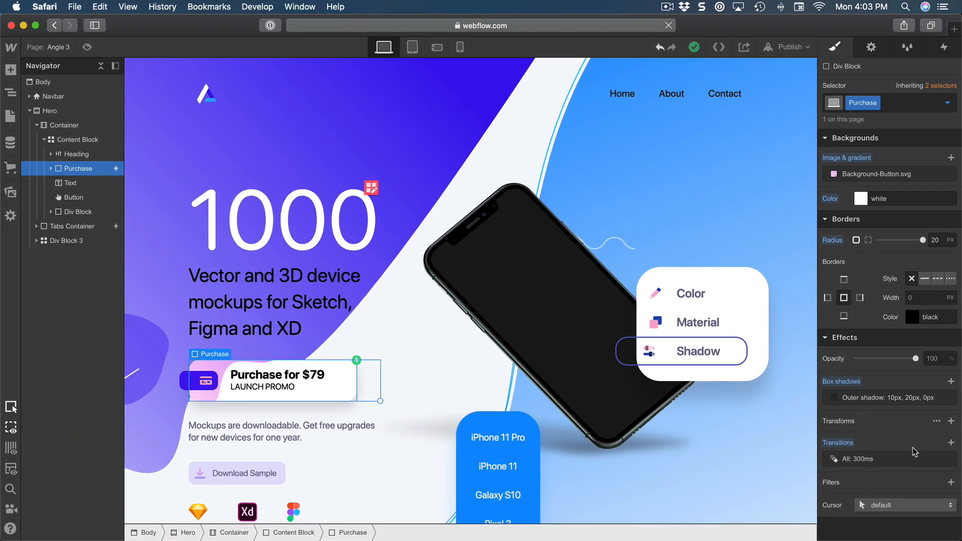
mouse_move(948, 448)
click(89, 48)
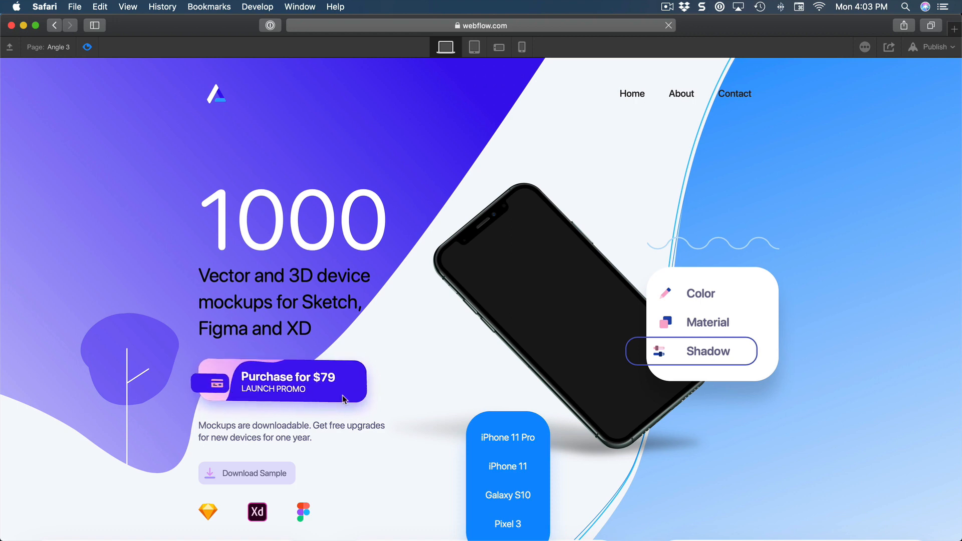
click(87, 47)
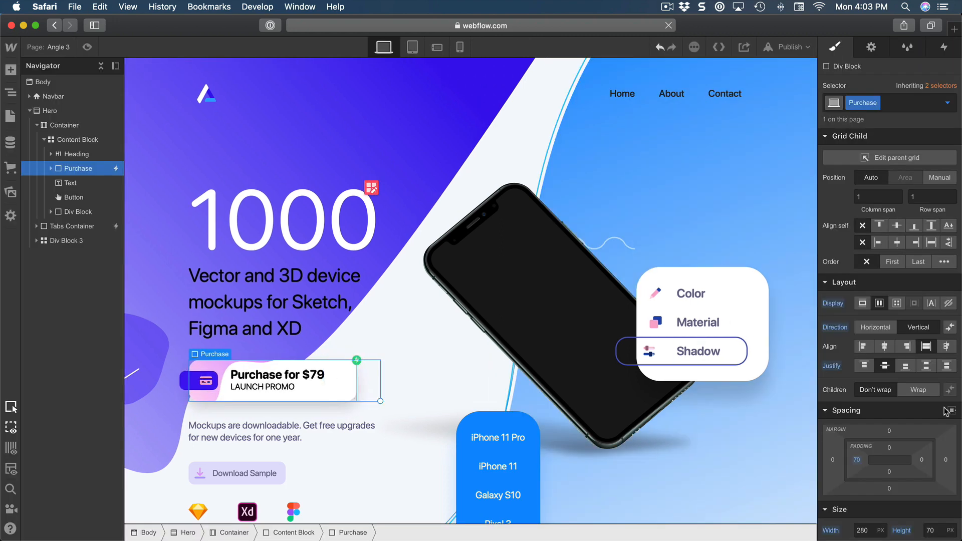
- Add a Background Color transition of 200 ms with ease easing to the Purchase block
scroll(896, 440, down, 10)
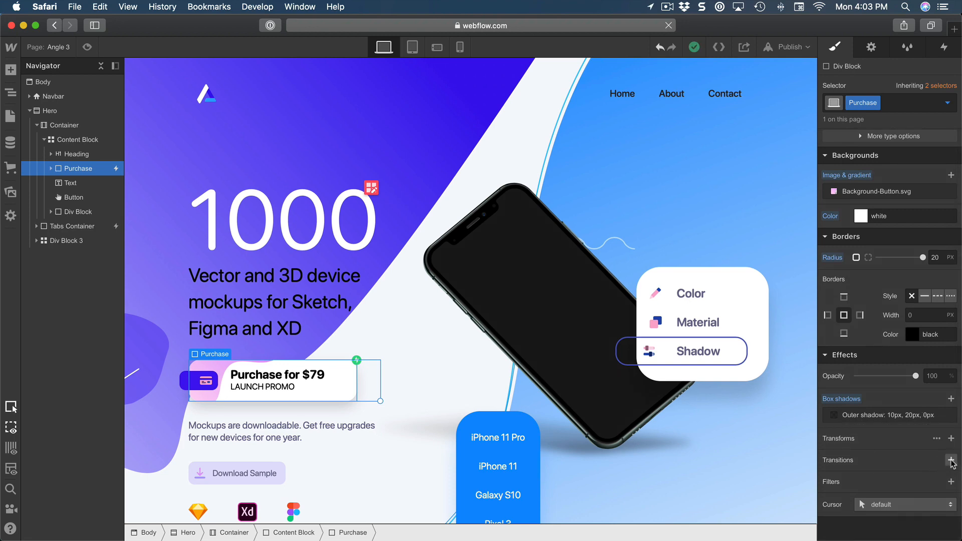
click(950, 461)
click(899, 411)
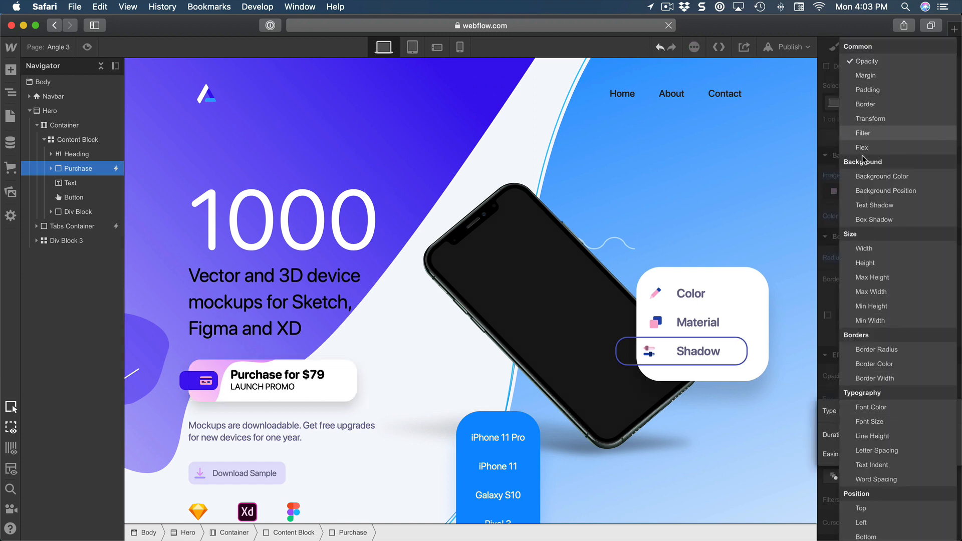
click(883, 177)
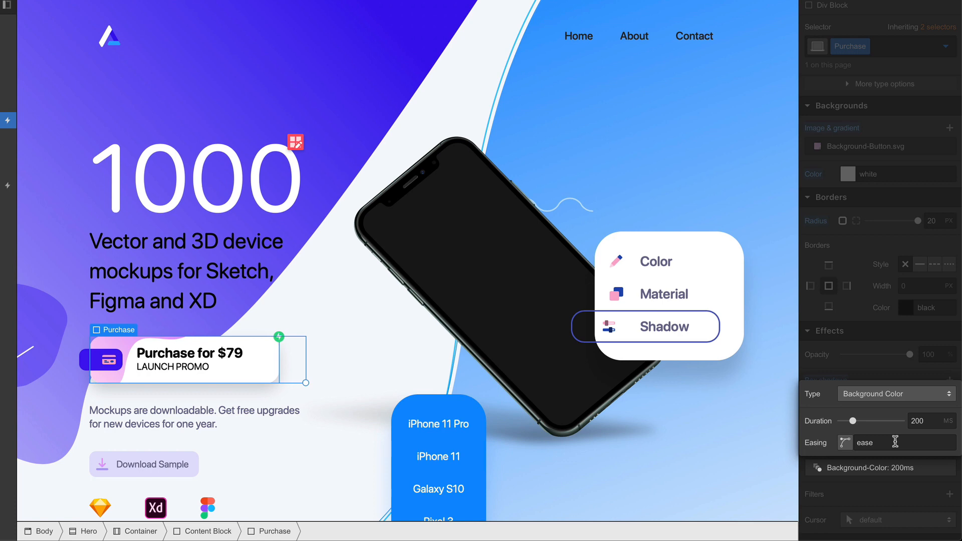
click(881, 375)
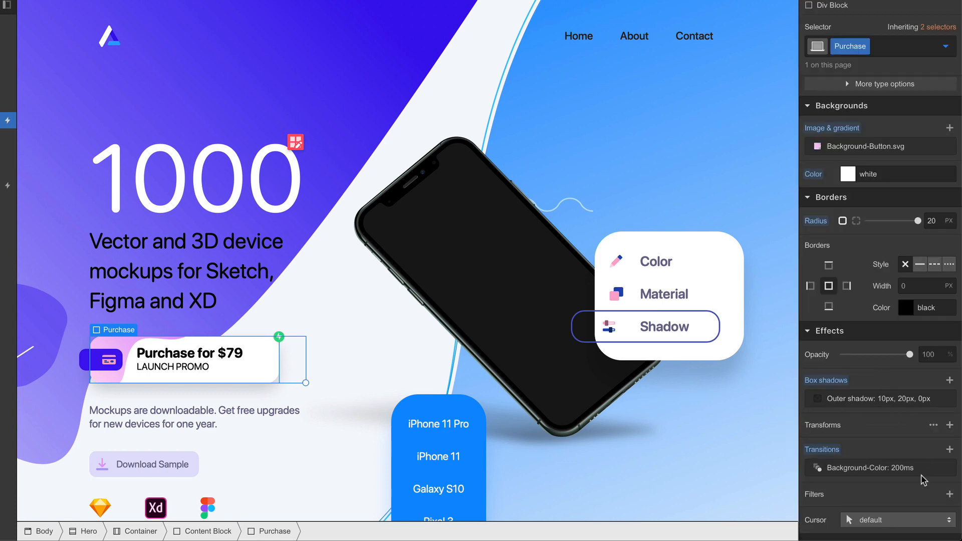
- Add a Font Color transition to the Purchase block with a duration of 300 ms
click(949, 450)
click(909, 396)
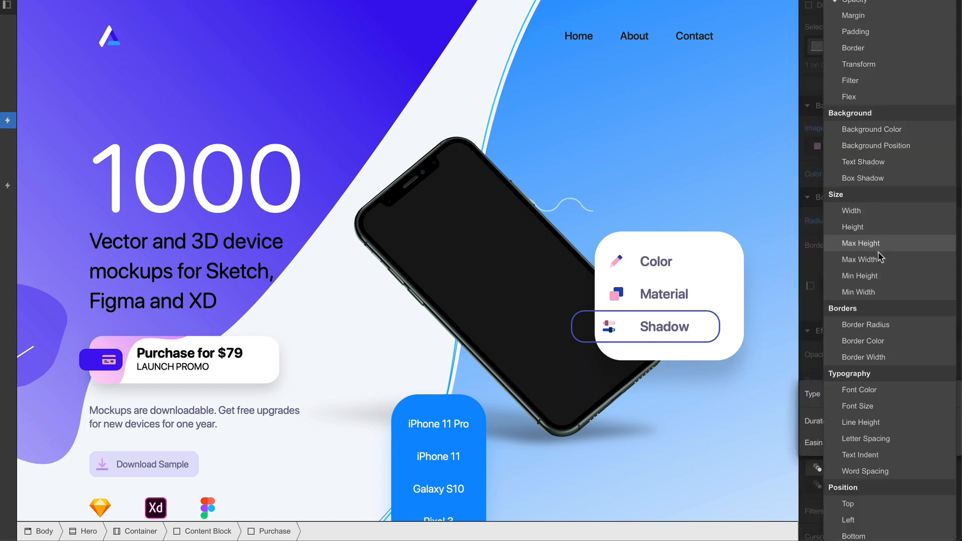
click(883, 393)
click(909, 421)
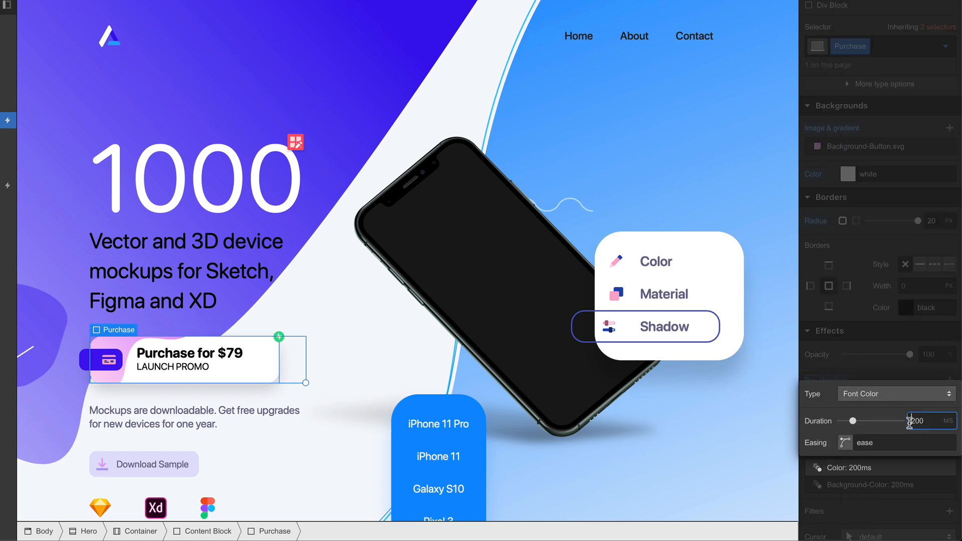
text(3)
click(889, 363)
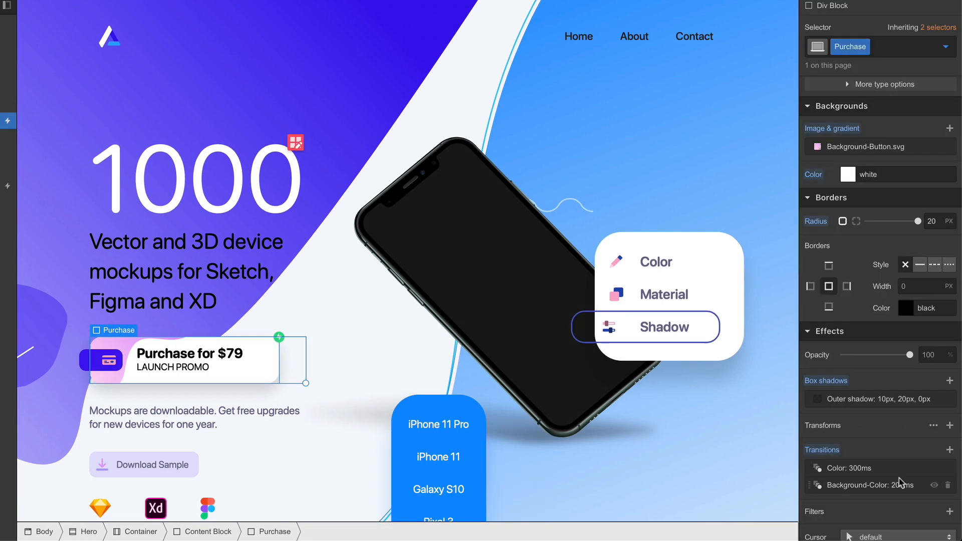
- Add a Box Shadow transition to the Purchase block with a duration of 500 ms
click(949, 449)
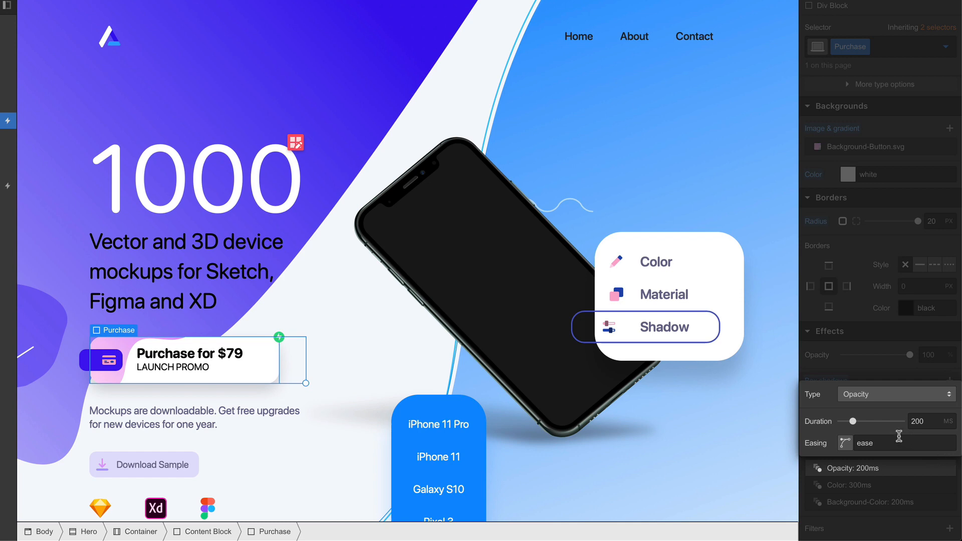
click(940, 393)
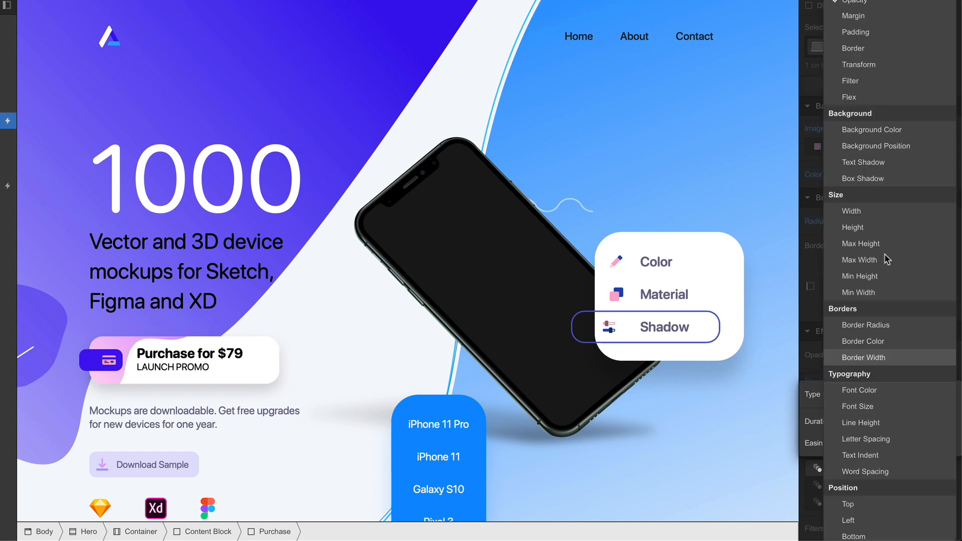
click(896, 178)
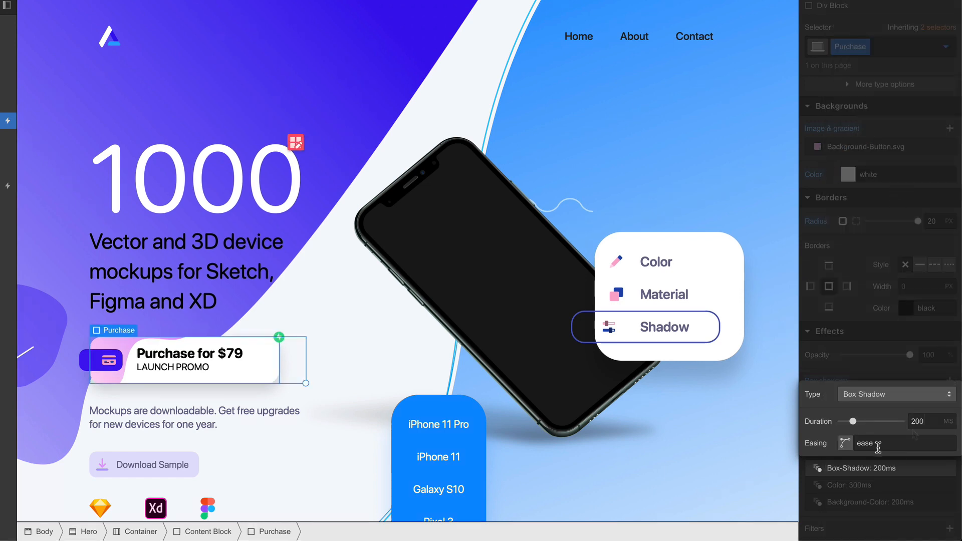
drag(916, 422, 910, 422)
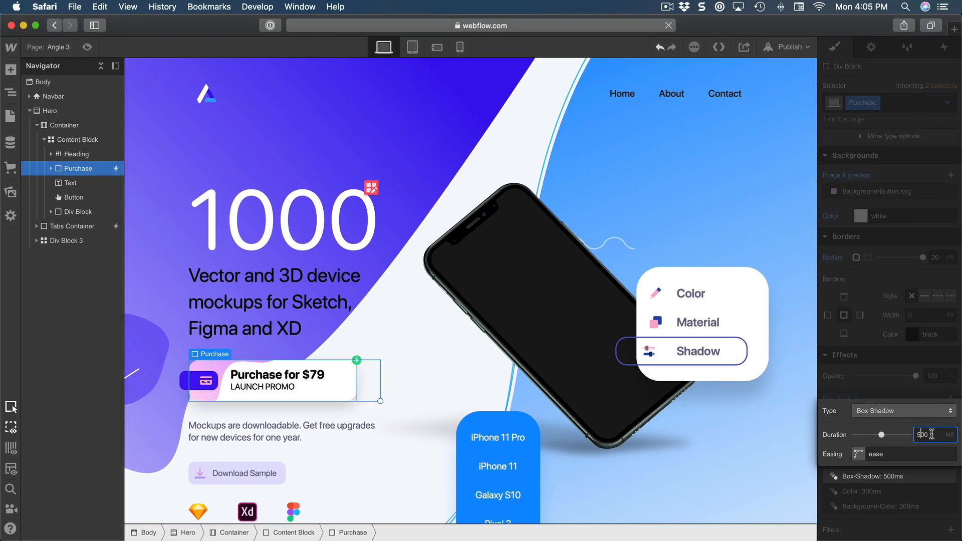
click(900, 356)
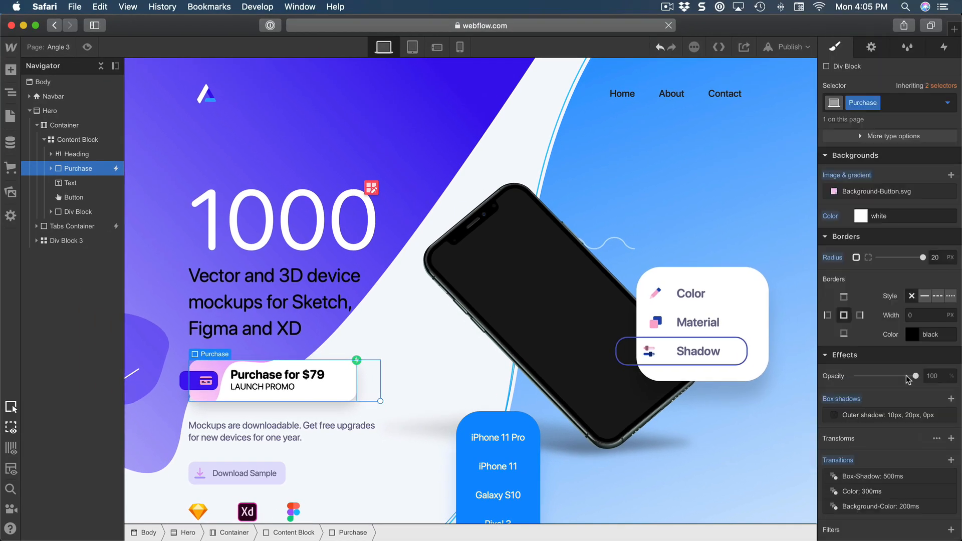
- Preview the page, switch it to the Tablet - Portrait breakpoint and return to editing
click(87, 47)
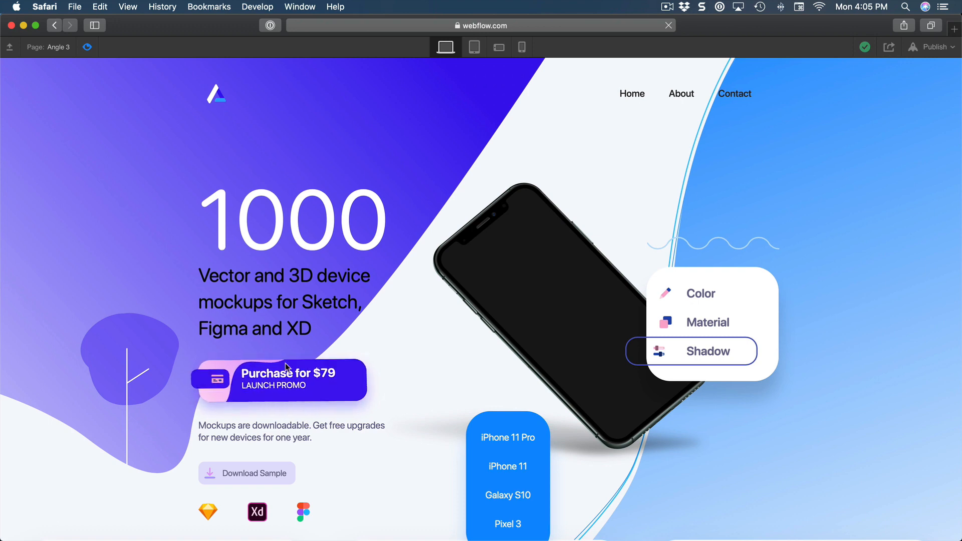
scroll(283, 447, down, 3)
scroll(296, 447, up, 3)
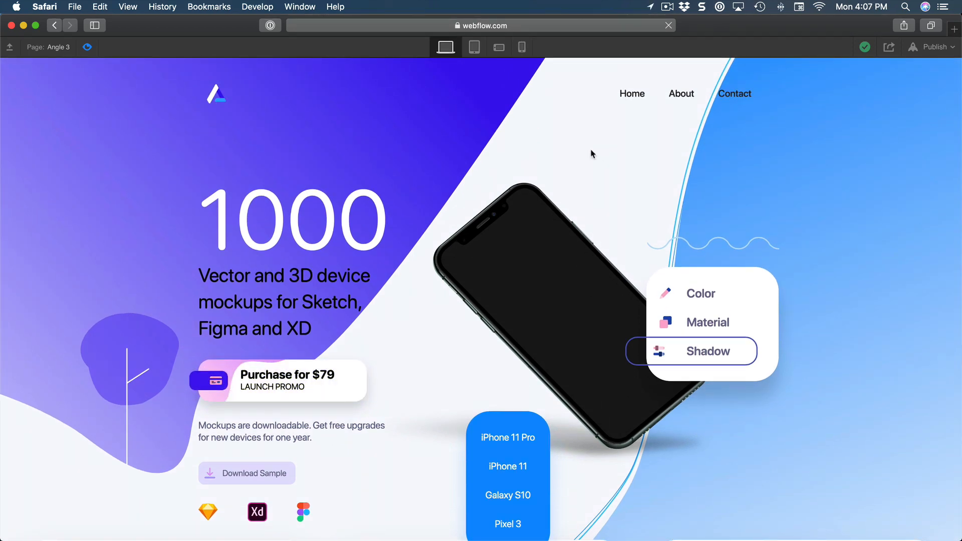
click(474, 48)
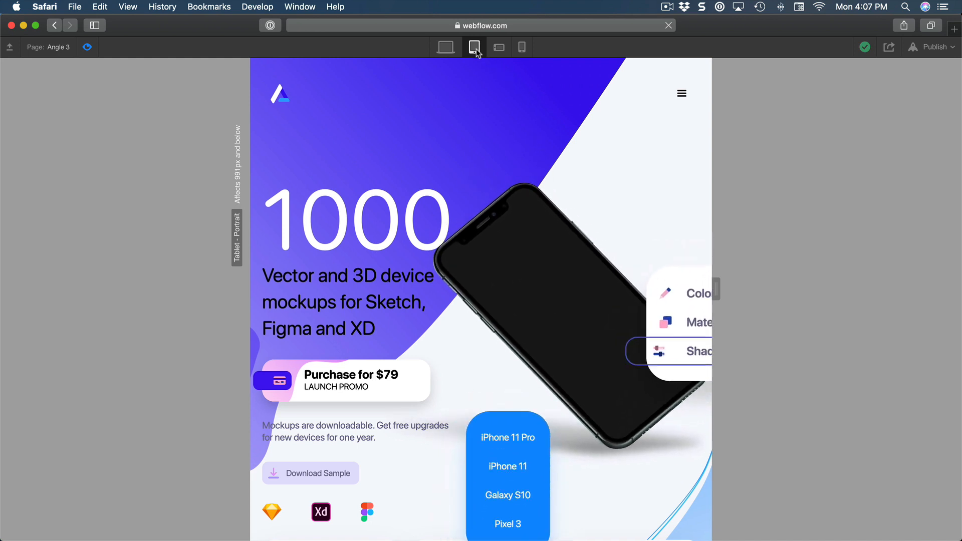
click(87, 47)
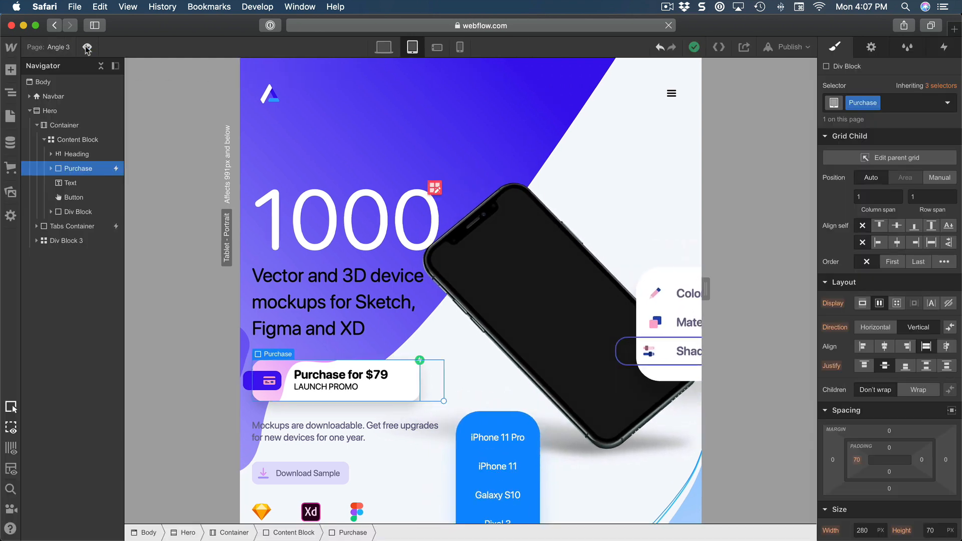
- Add a Scale transform of 0.8 on X and Y to the Tabs Container at the Tablet - Portrait breakpoint
click(667, 187)
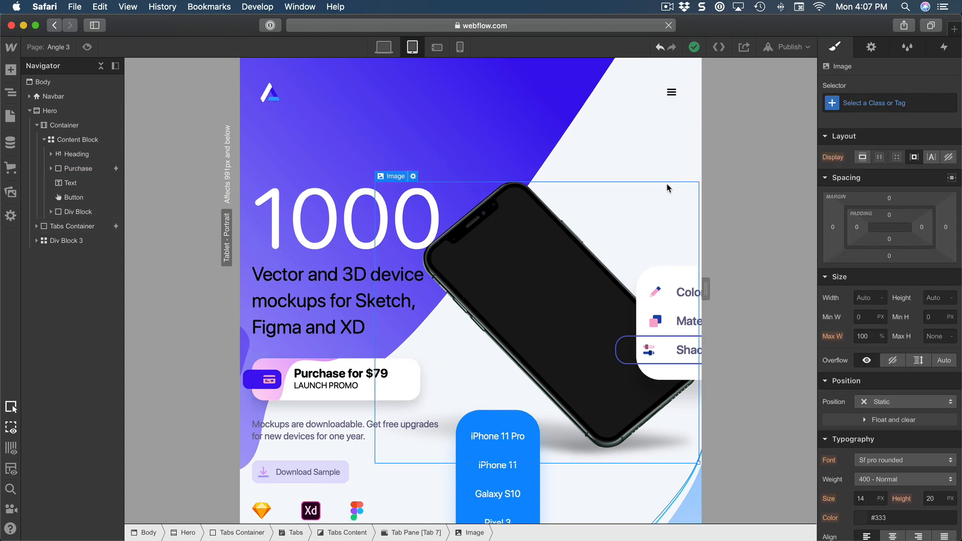
click(73, 228)
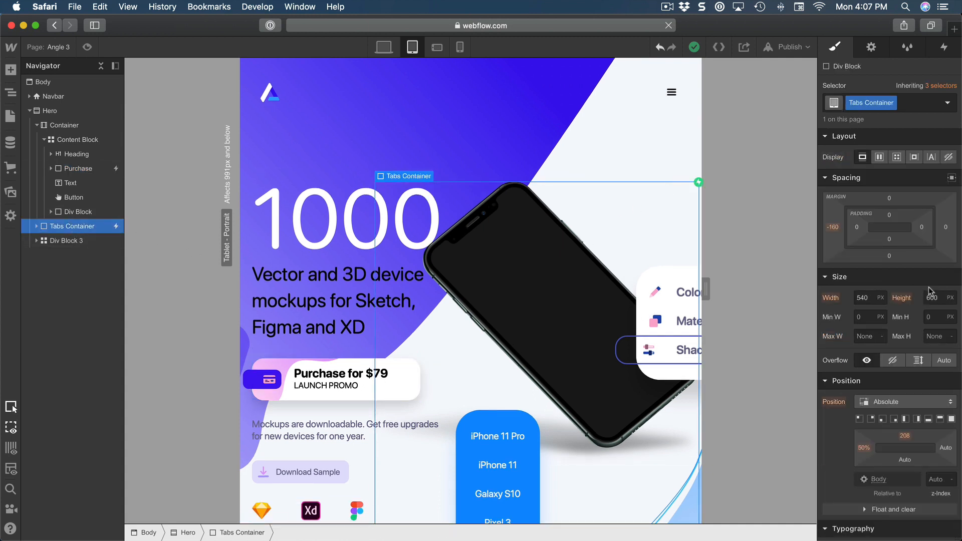
scroll(919, 291, down, 10)
scroll(919, 291, down, 2)
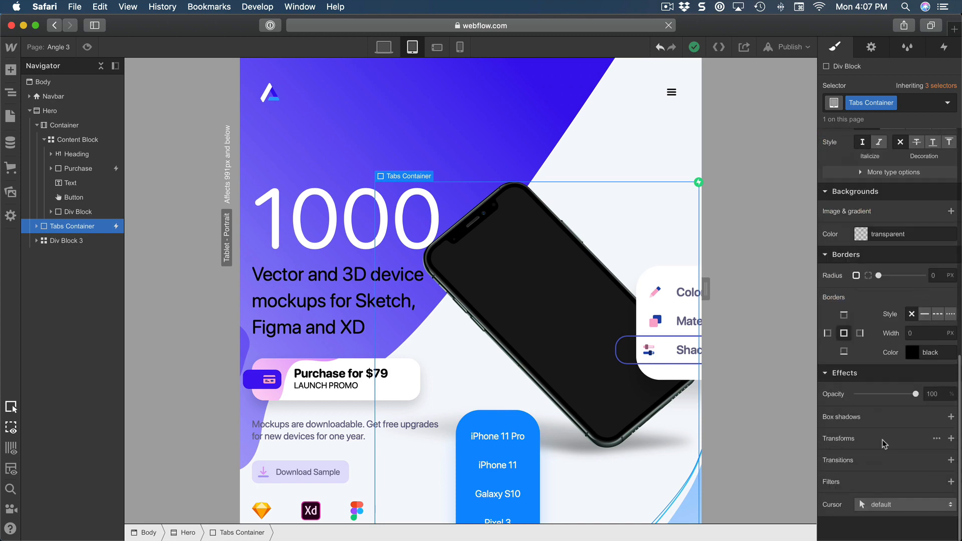
click(950, 438)
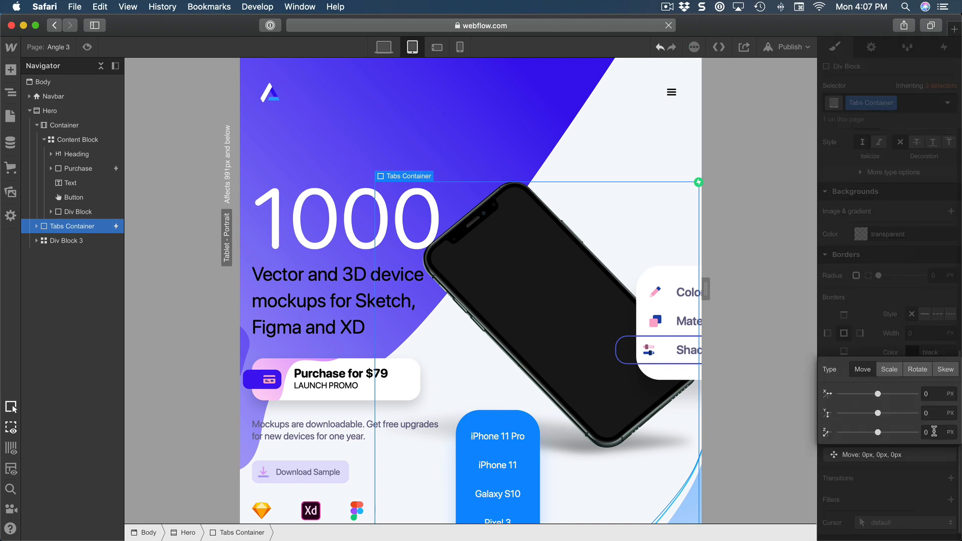
click(887, 371)
click(929, 394)
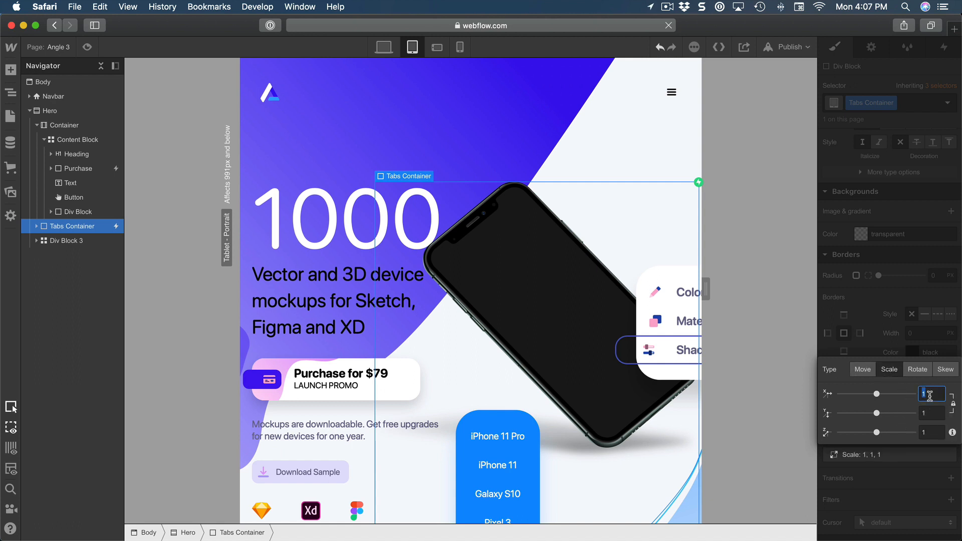
text(0.8)
key(Return)
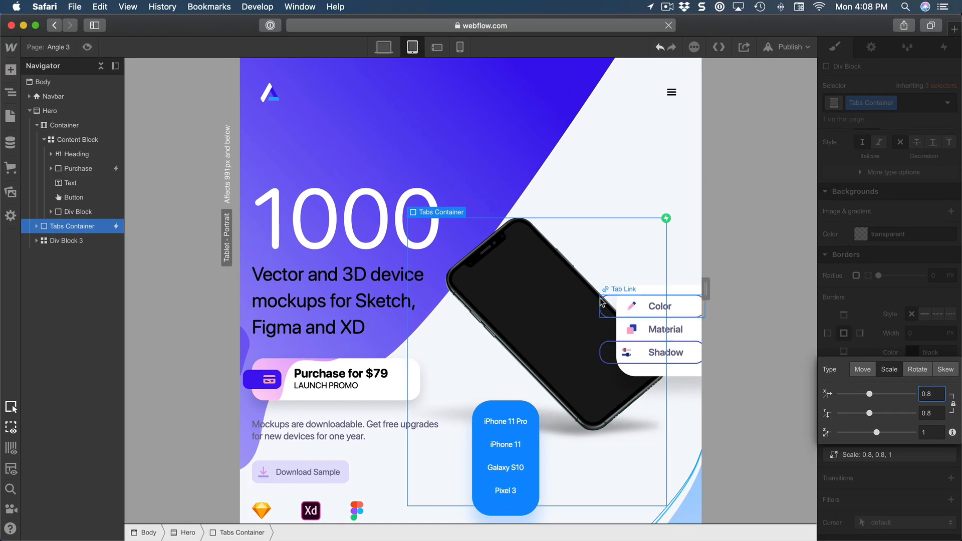
click(883, 345)
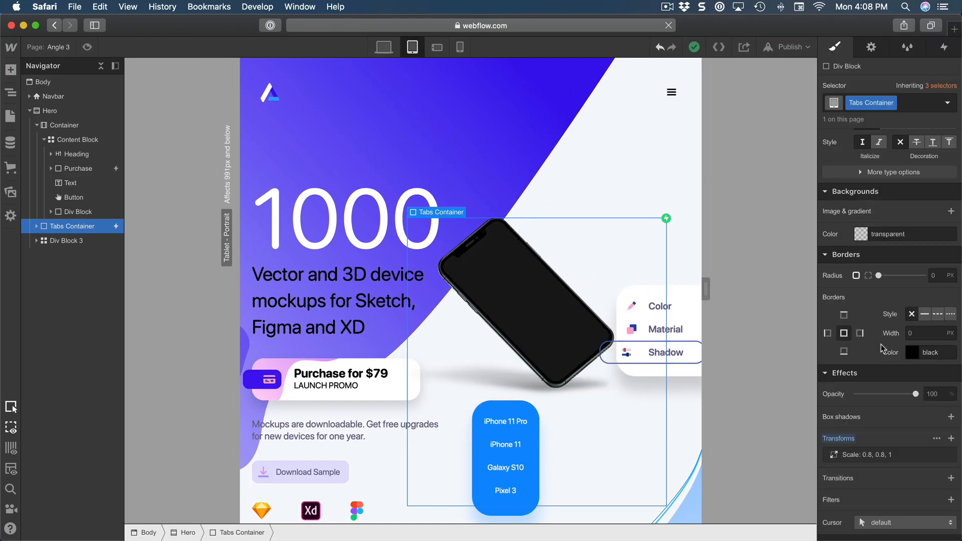
- Set the Tabs Container's left position to 45% at the Tablet - Portrait breakpoint
scroll(879, 366, up, 10)
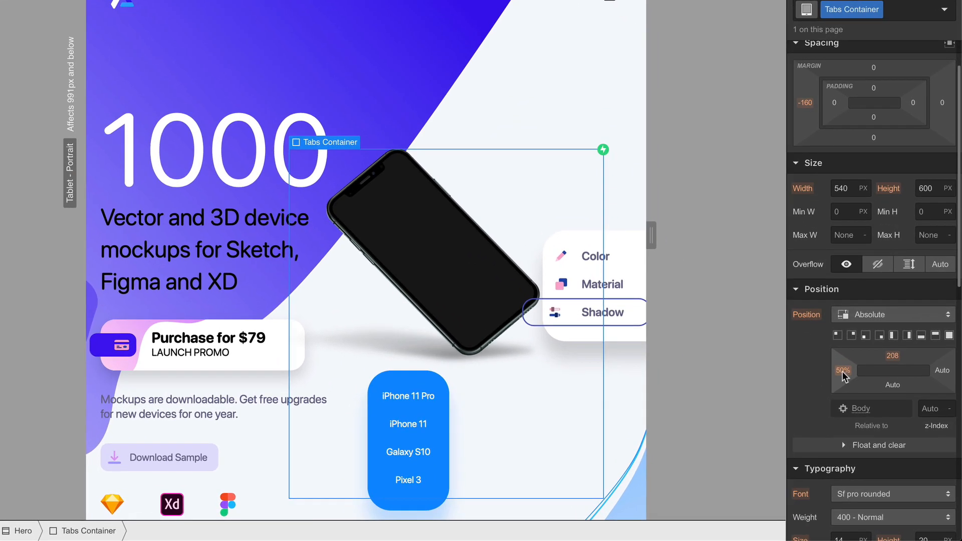
click(842, 371)
text(45)
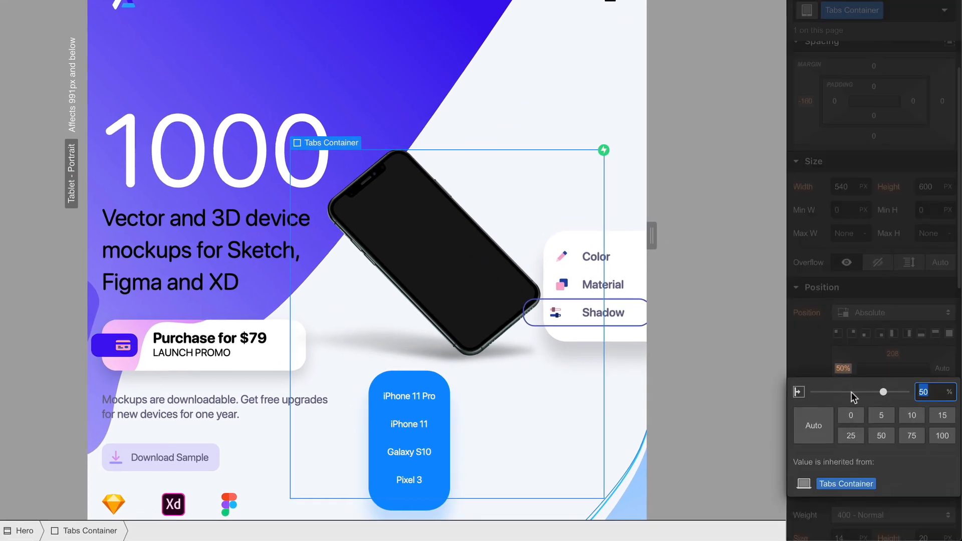
key(Return)
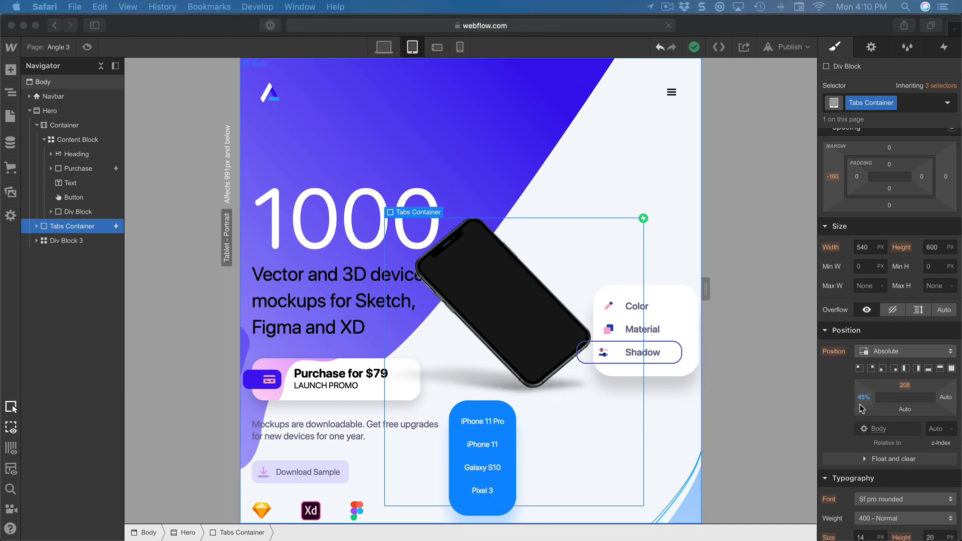
- Toggle the Tabs Container's Scale transform off and on to compare the tablet layout with and without it
scroll(861, 408, down, 6)
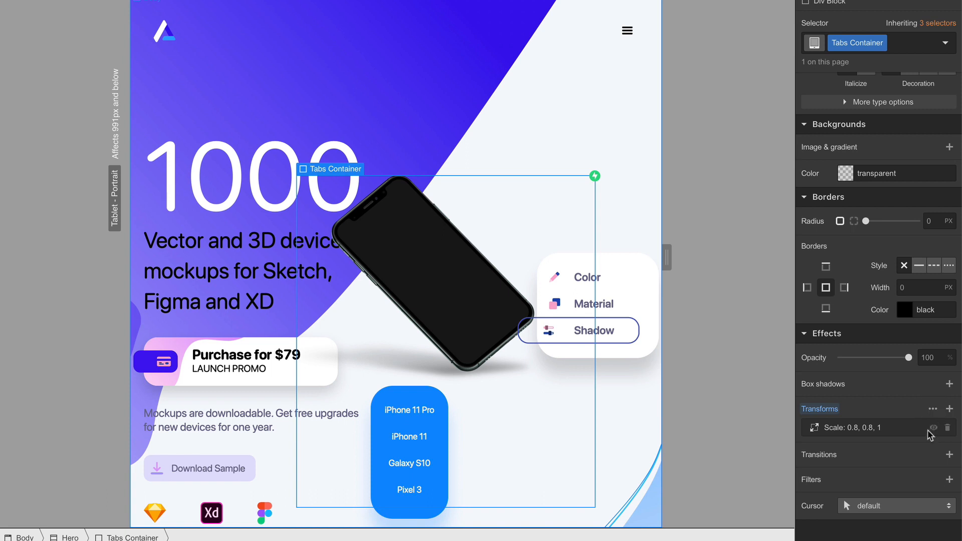
click(933, 428)
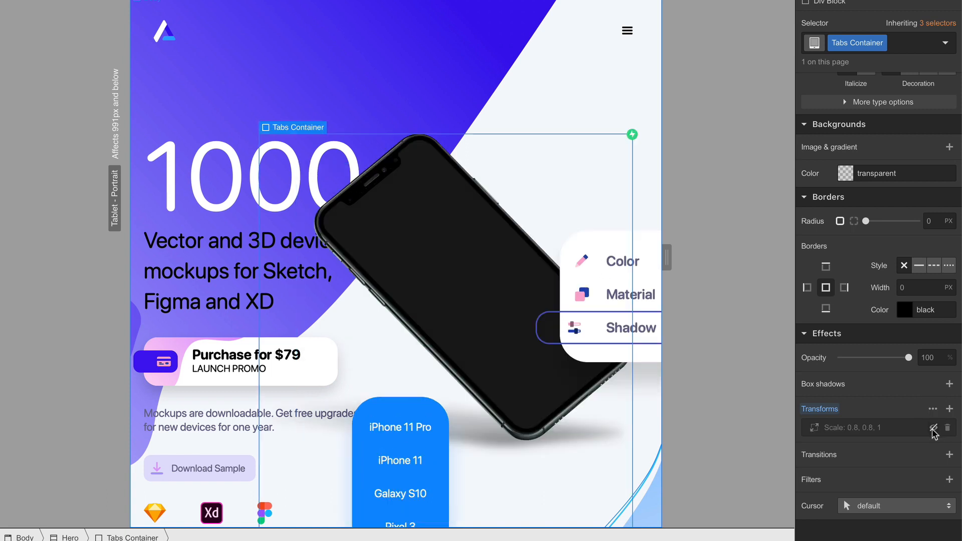
click(932, 429)
click(932, 429)
click(932, 429)
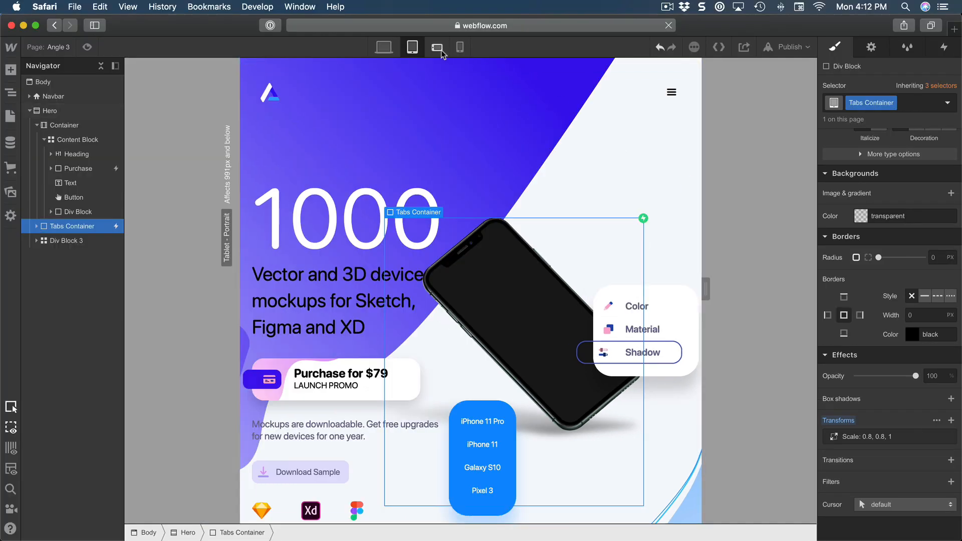
- Switch to the Phone - Landscape breakpoint and set the Tabs Container's top position to 800
click(437, 47)
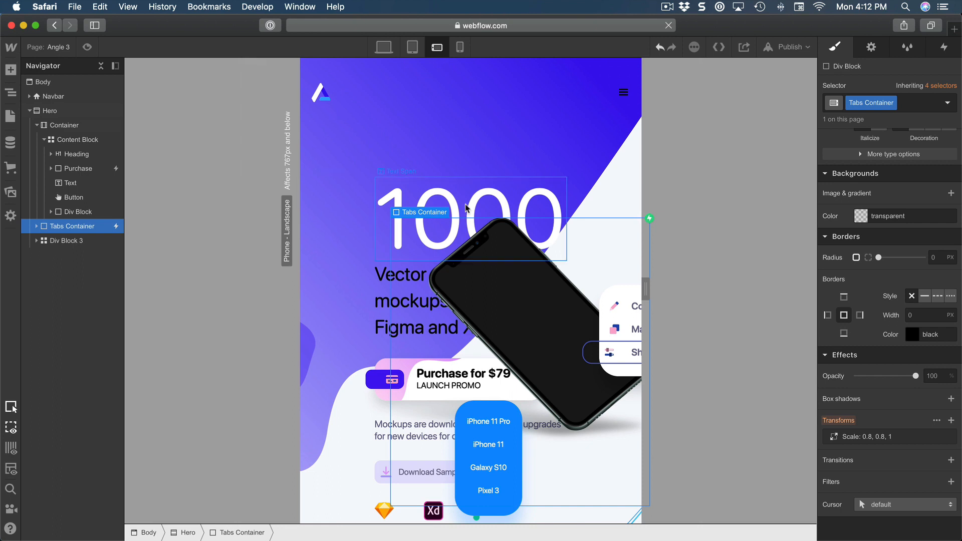
scroll(466, 208, down, 5)
scroll(466, 208, down, 3)
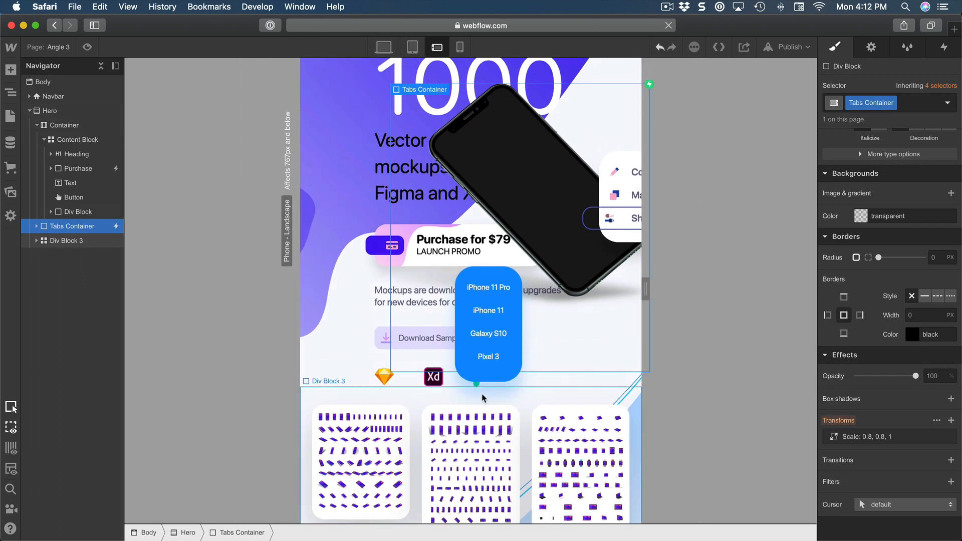
scroll(897, 423, up, 10)
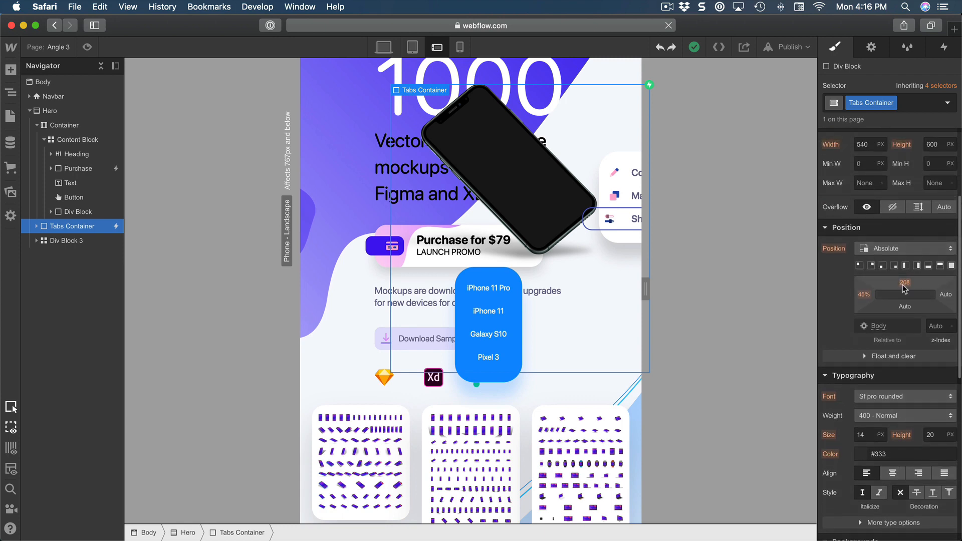
click(904, 283)
text(800)
key(Return)
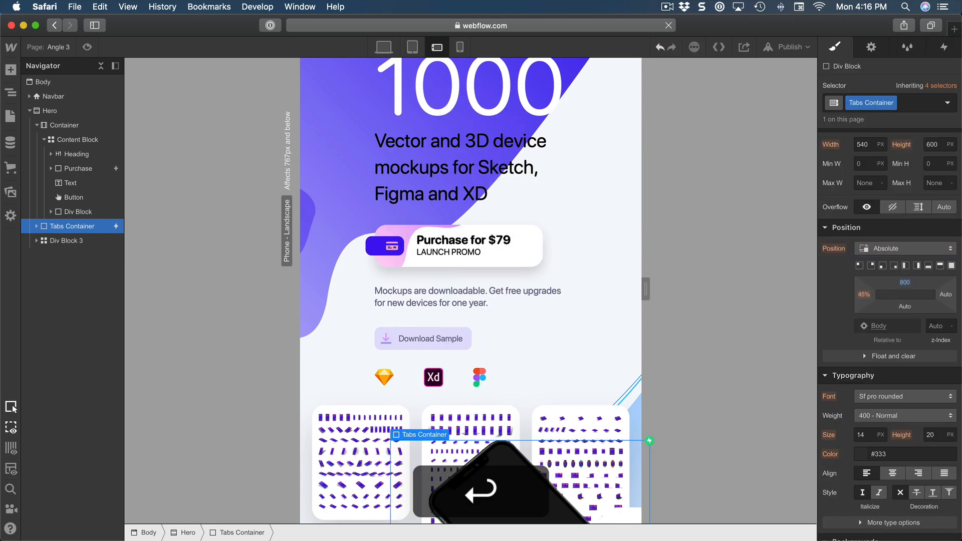
- Set the Tabs Container's left position to 0% at the Phone - Landscape breakpoint
click(862, 295)
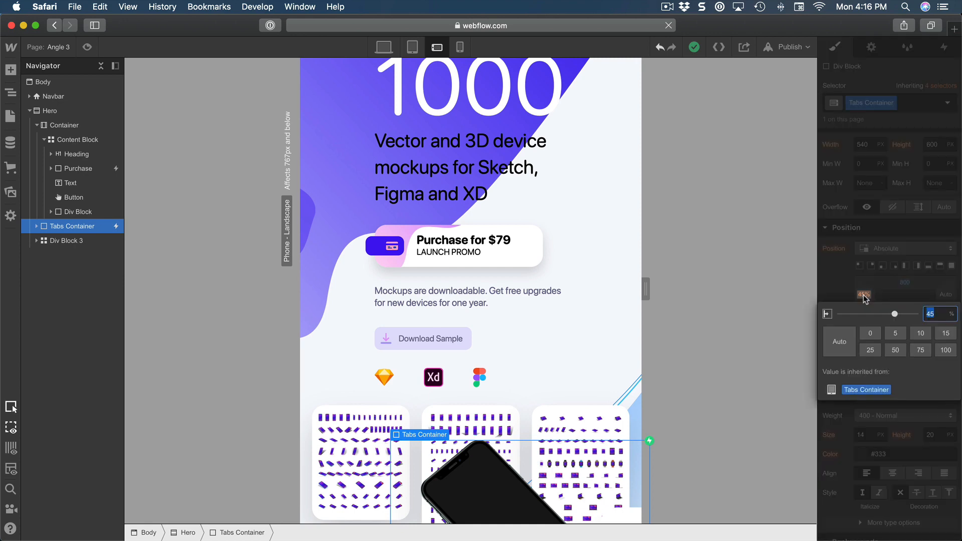
text(0)
key(Return)
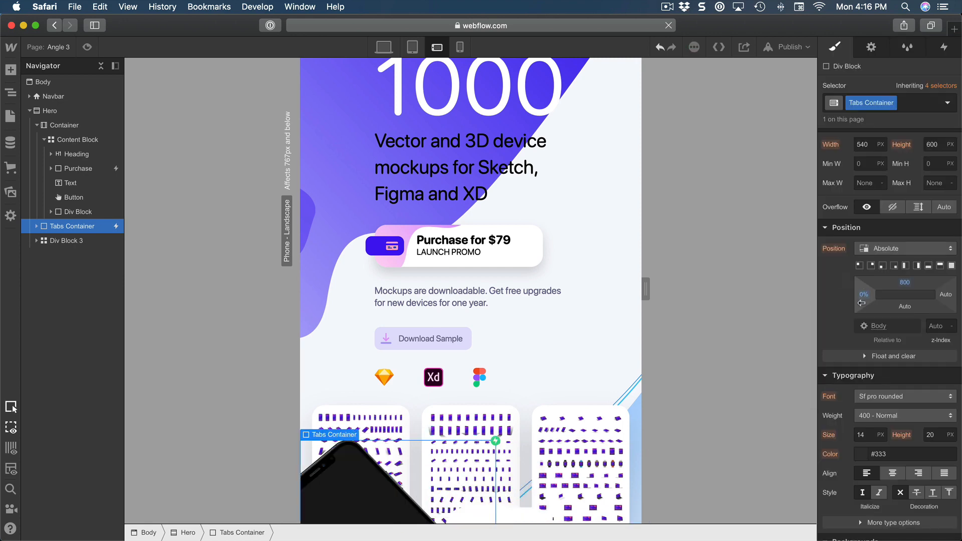
- Set the Tabs Container's left margin to -40 px at the Phone - Landscape breakpoint
scroll(851, 281, up, 5)
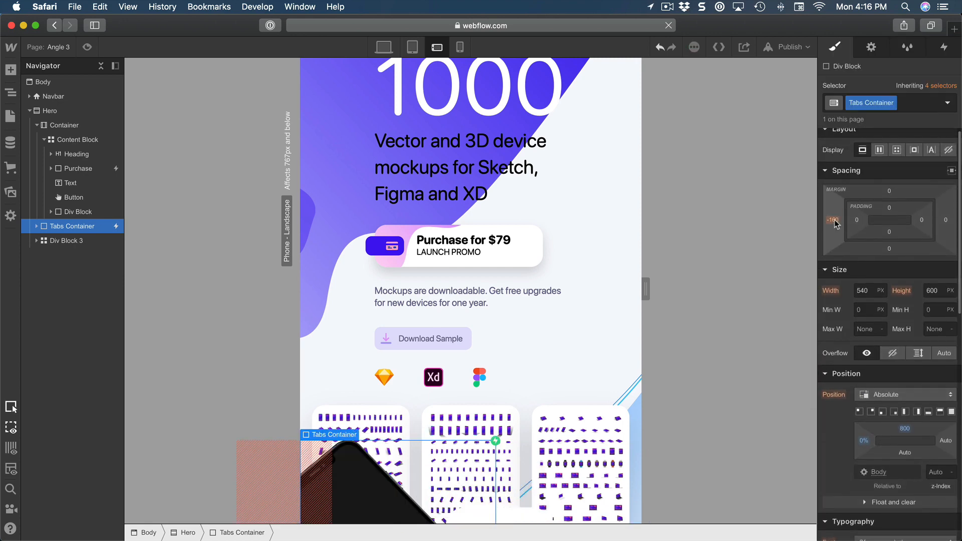
click(833, 220)
text(-40)
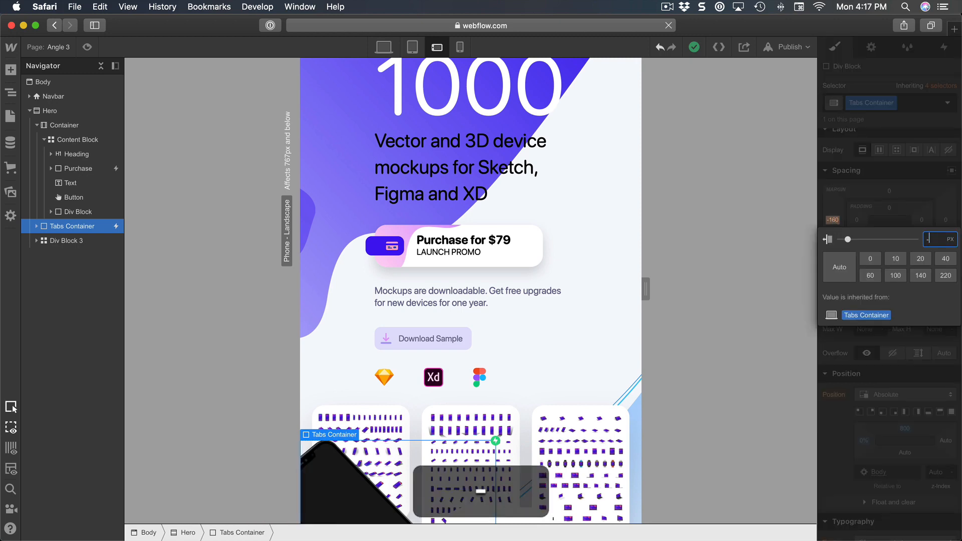
key(Return)
scroll(407, 261, down, 3)
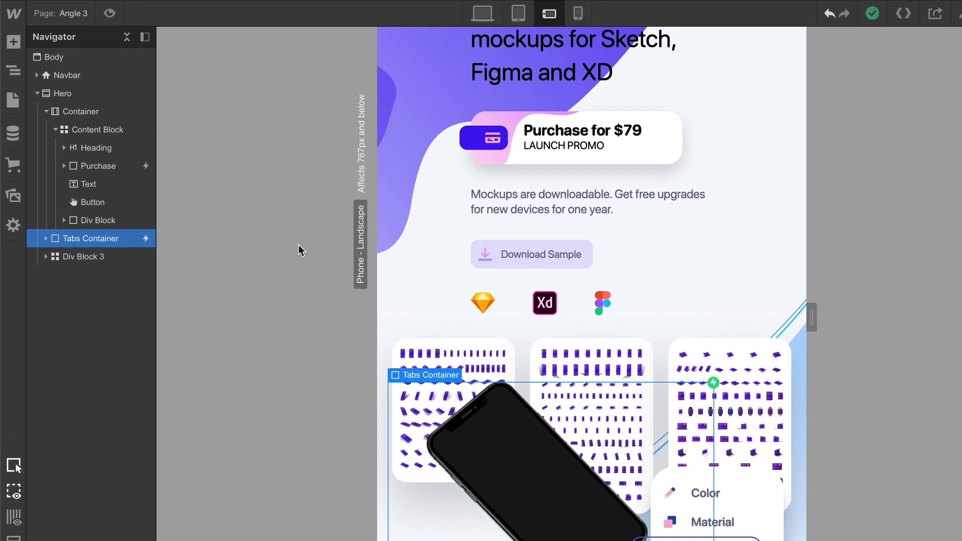
- Give the Hero's Container a bottom padding of 800 px at the Phone - Landscape breakpoint and check the spacing above the image cards
click(67, 111)
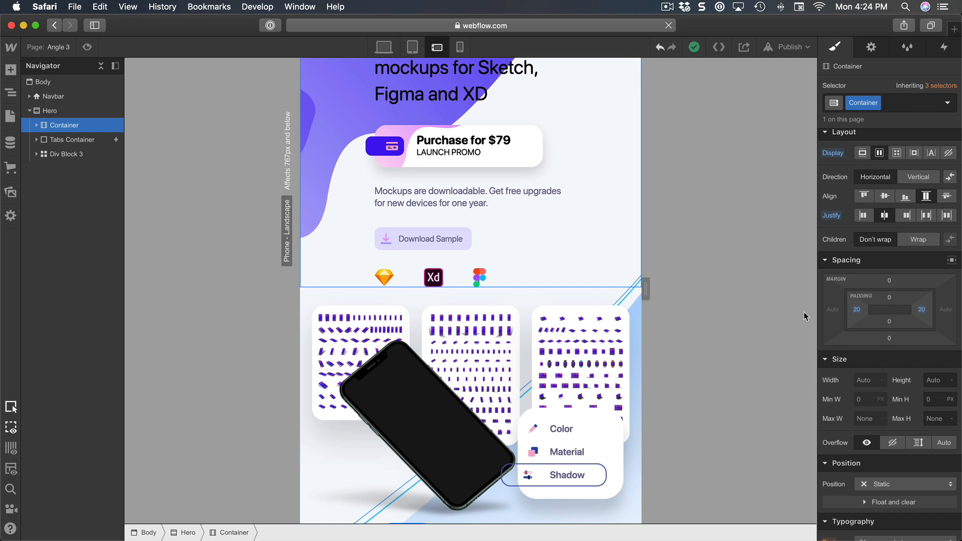
click(887, 323)
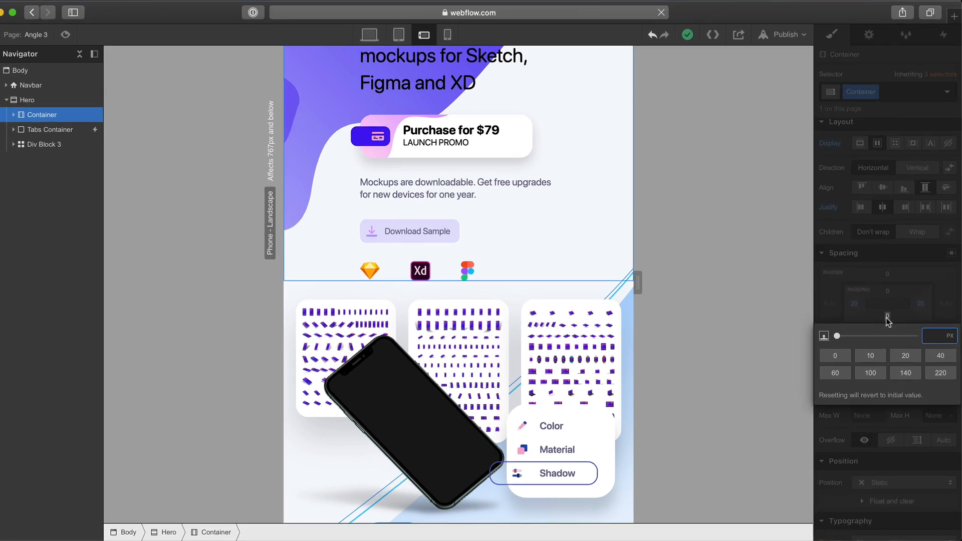
text(800)
key(Return)
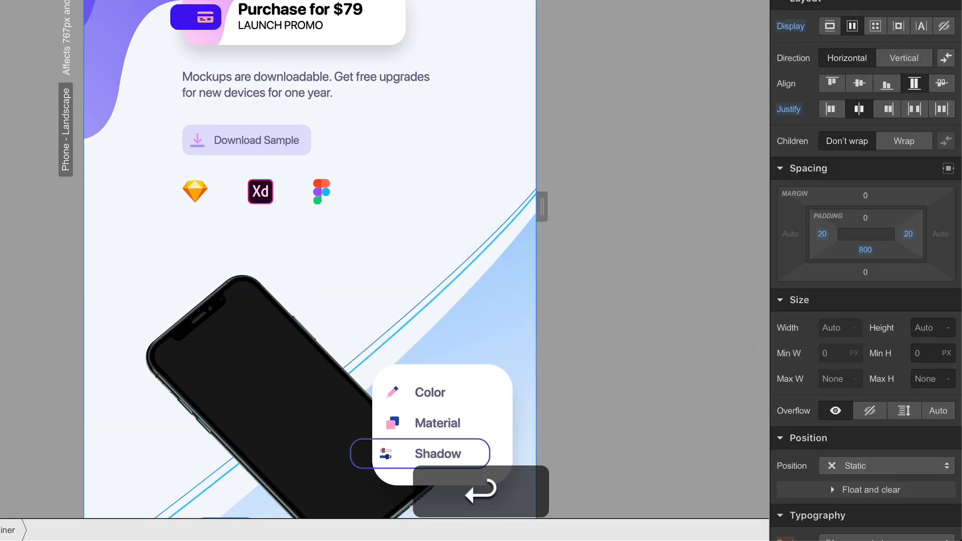
scroll(370, 235, down, 8)
scroll(370, 230, down, 2)
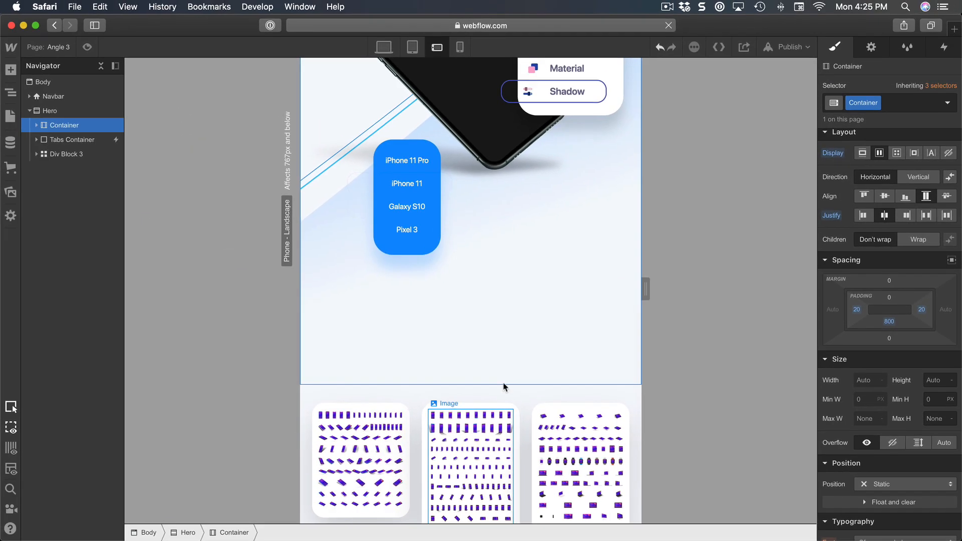
scroll(349, 277, up, 1)
scroll(499, 344, down, 3)
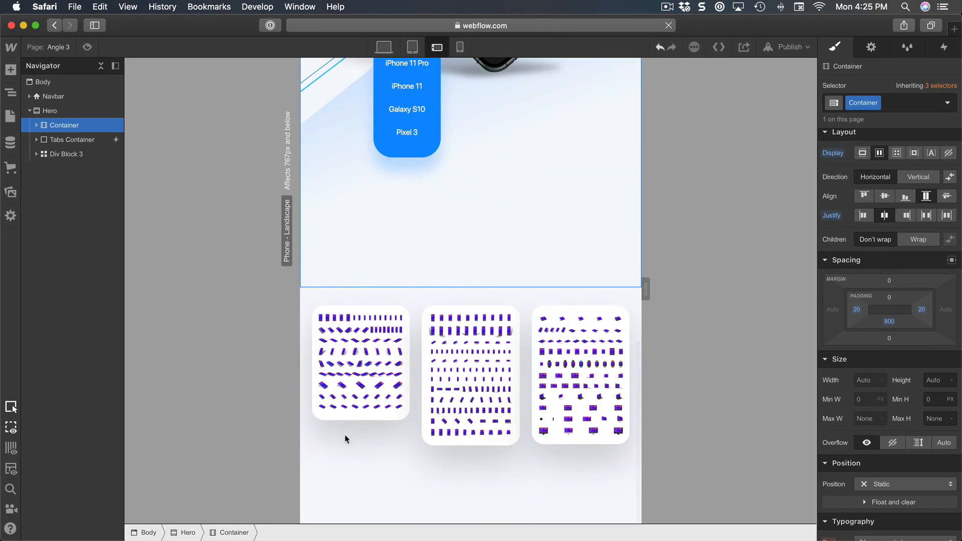
scroll(551, 278, up, 6)
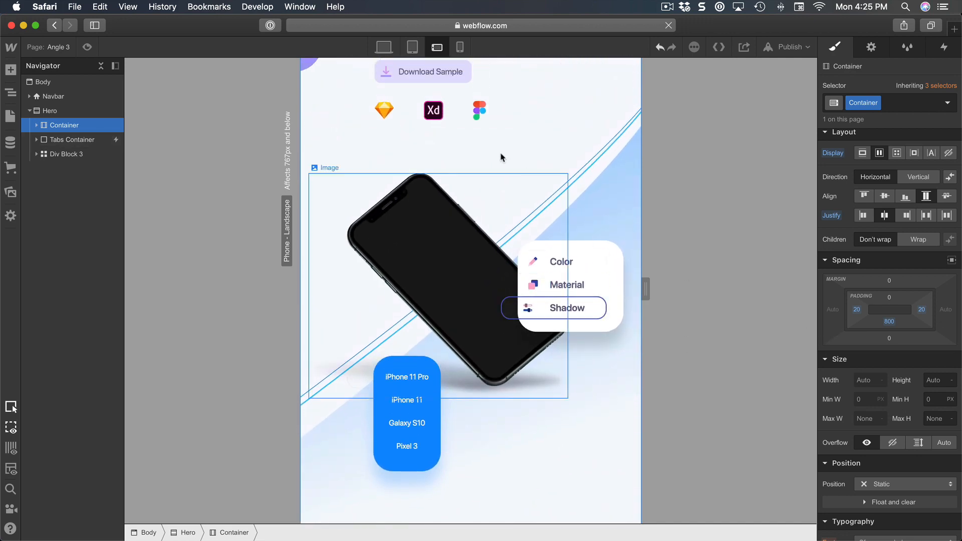
scroll(541, 160, up, 1)
click(585, 155)
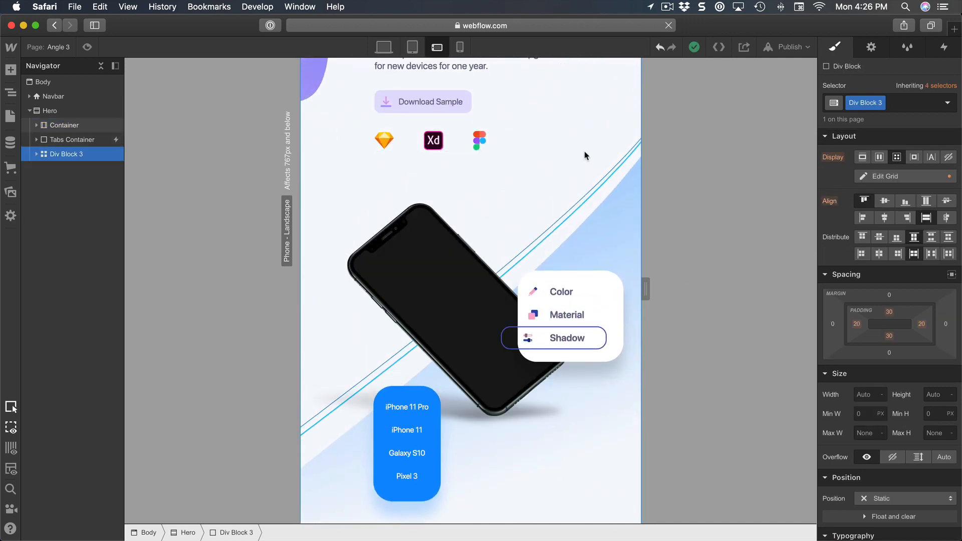
- Switch to the Phone - Portrait breakpoint, look over the layout and select the Tabs Container
click(460, 47)
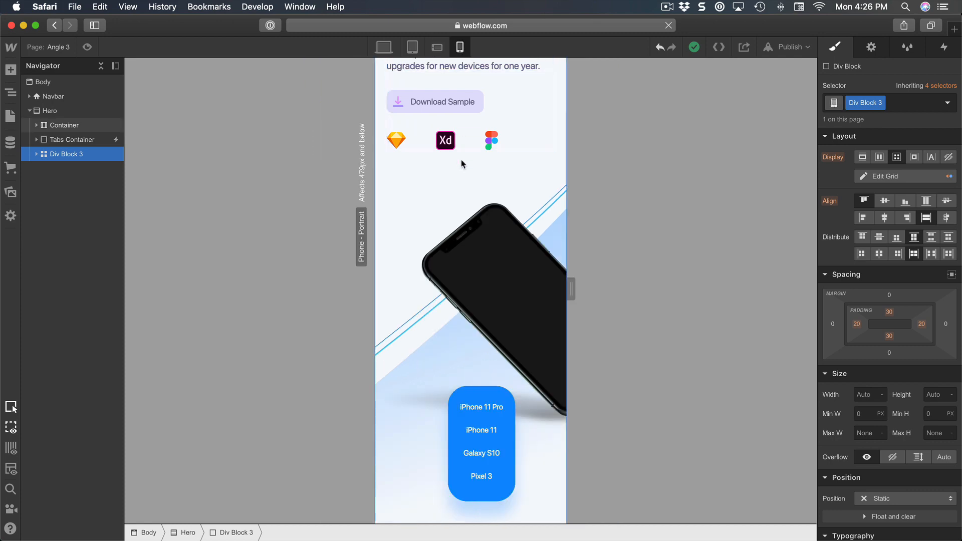
scroll(461, 164, down, 8)
scroll(461, 164, up, 7)
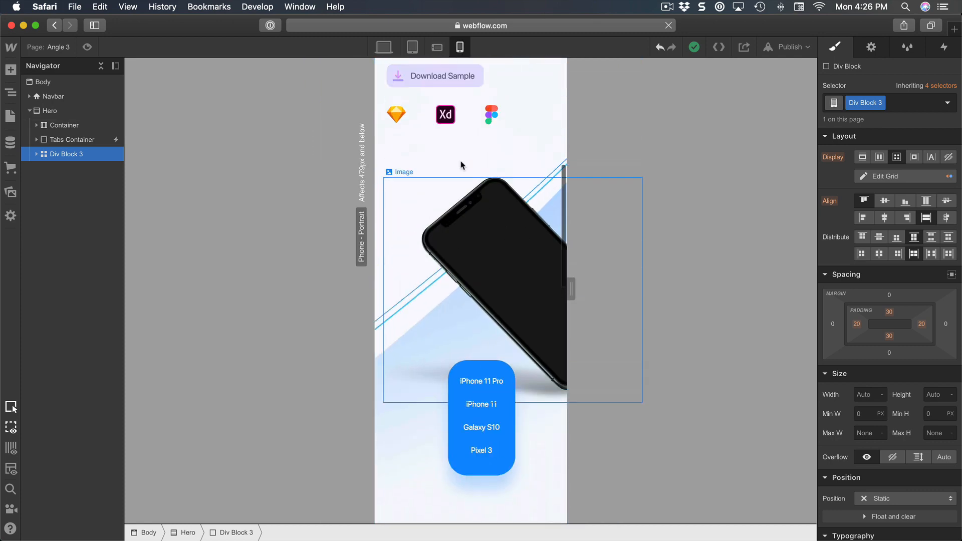
scroll(466, 240, down, 3)
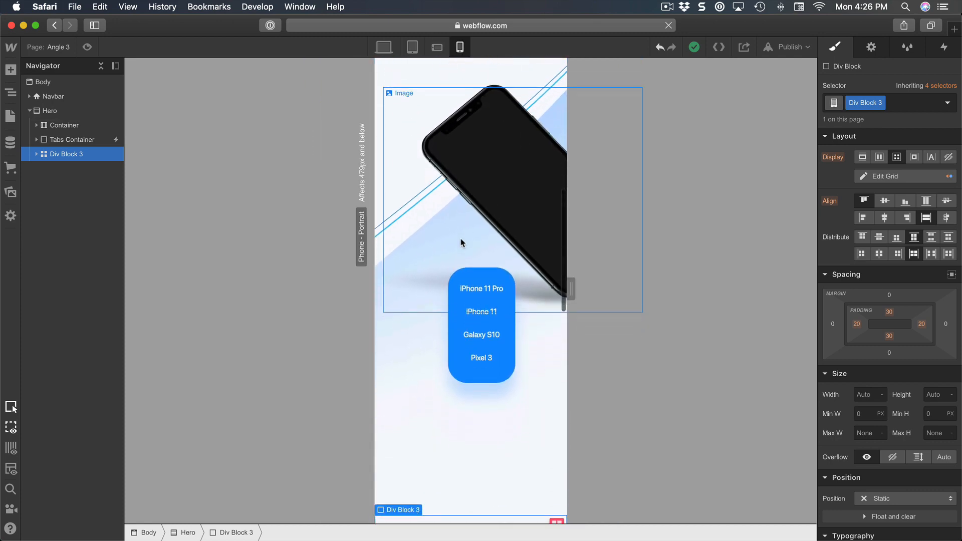
scroll(388, 169, up, 1)
click(407, 223)
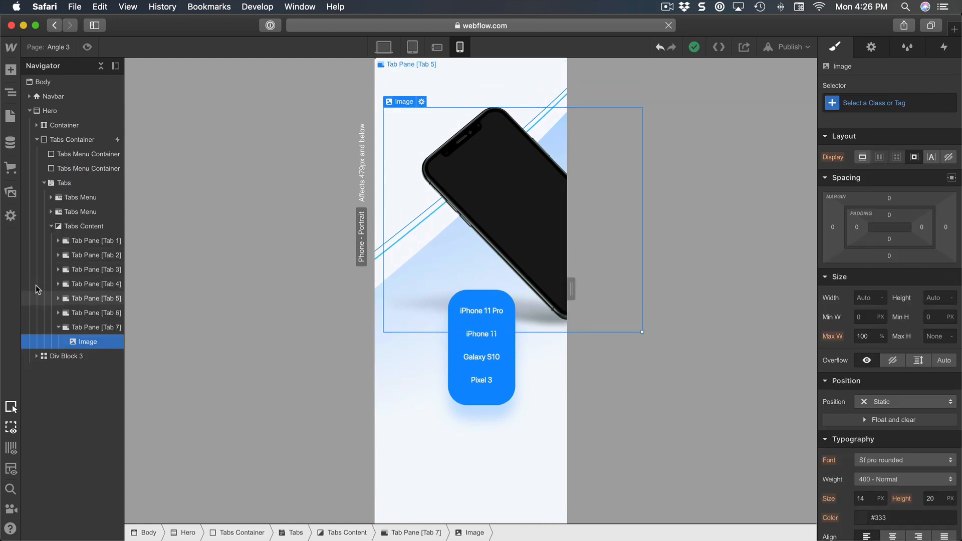
click(64, 182)
click(70, 139)
click(37, 140)
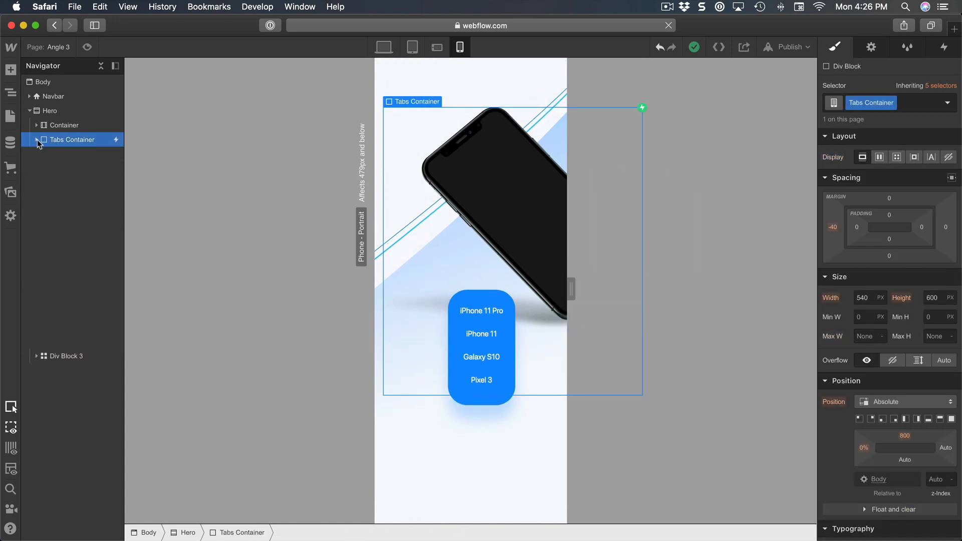
- Change the Tabs Container's Scale transform to 0.6 on X and Y at the Phone - Portrait breakpoint
scroll(894, 337, down, 10)
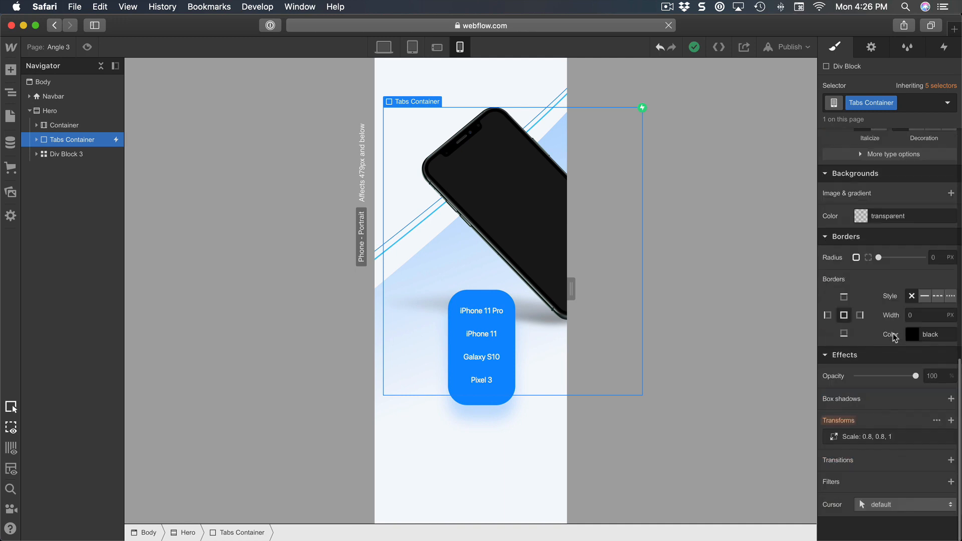
click(865, 437)
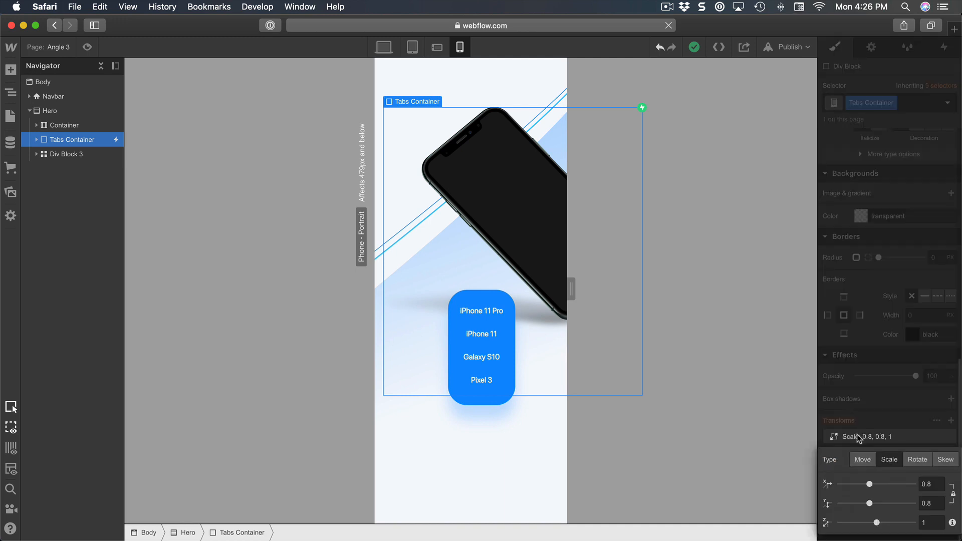
click(934, 485)
key(BackSpace)
text(6)
key(Return)
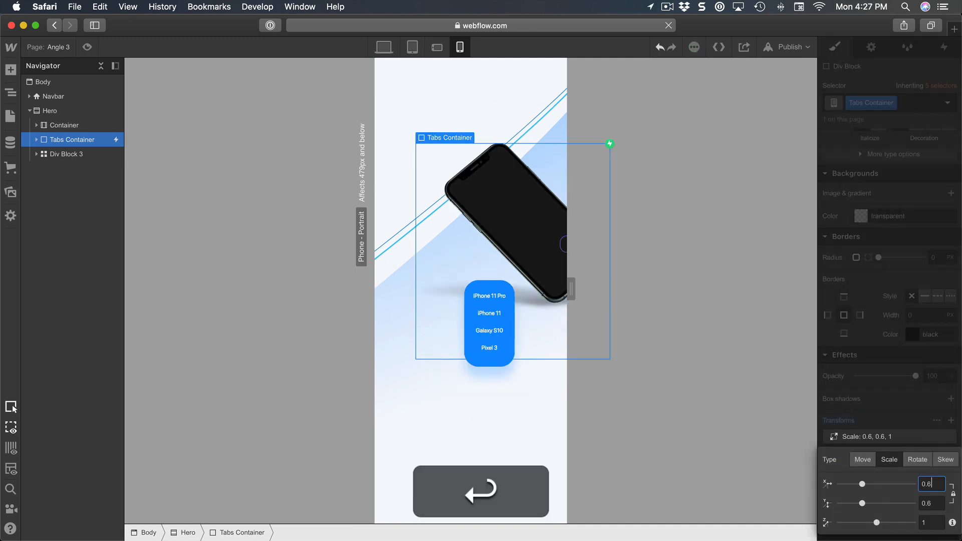
click(648, 333)
- Set the Tabs Container's left margin to -160 px at the Phone - Portrait breakpoint and check the layout
scroll(889, 322, up, 5)
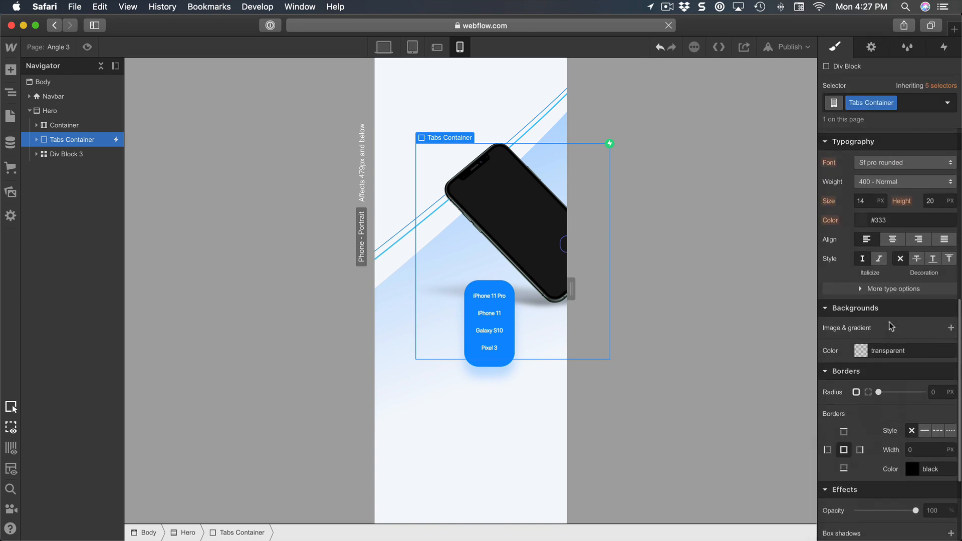
scroll(890, 327, up, 4)
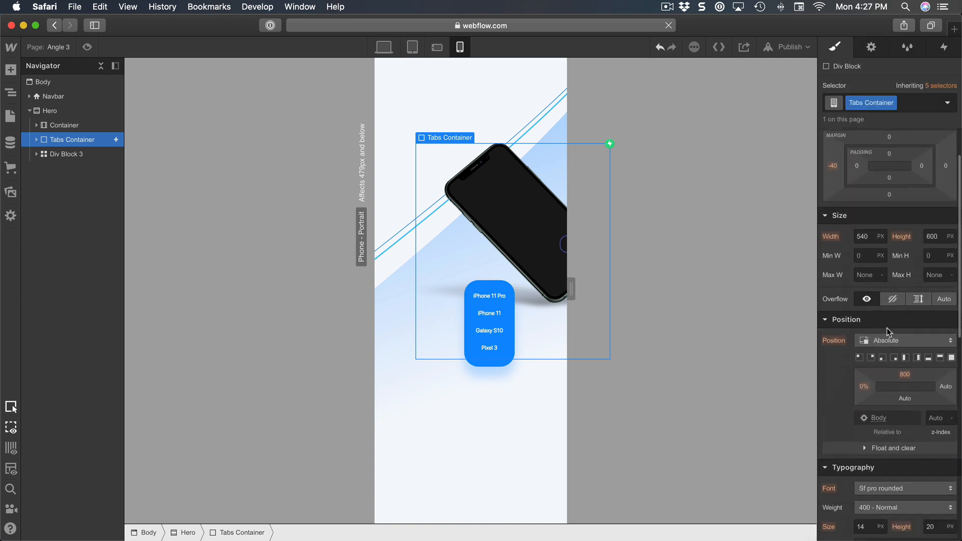
scroll(886, 330, up, 3)
click(832, 227)
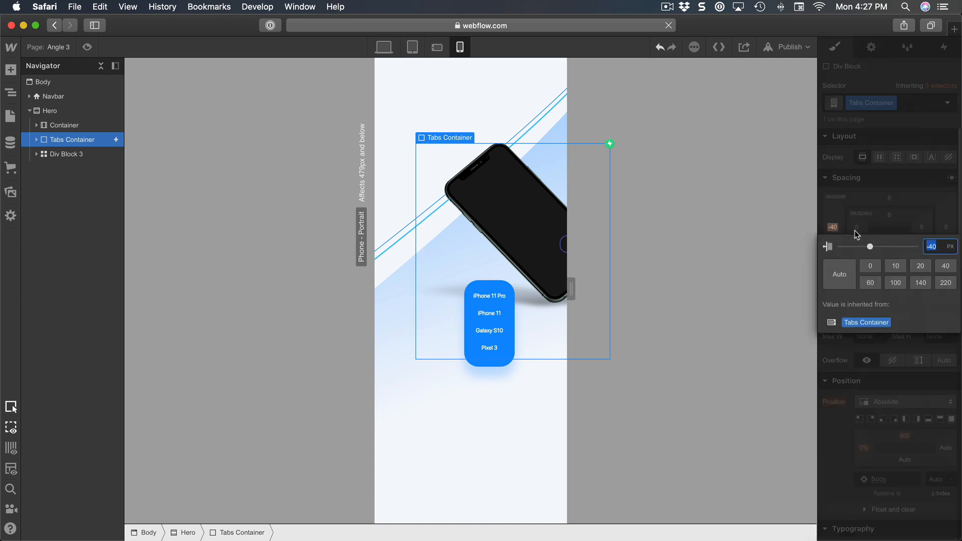
text(-160)
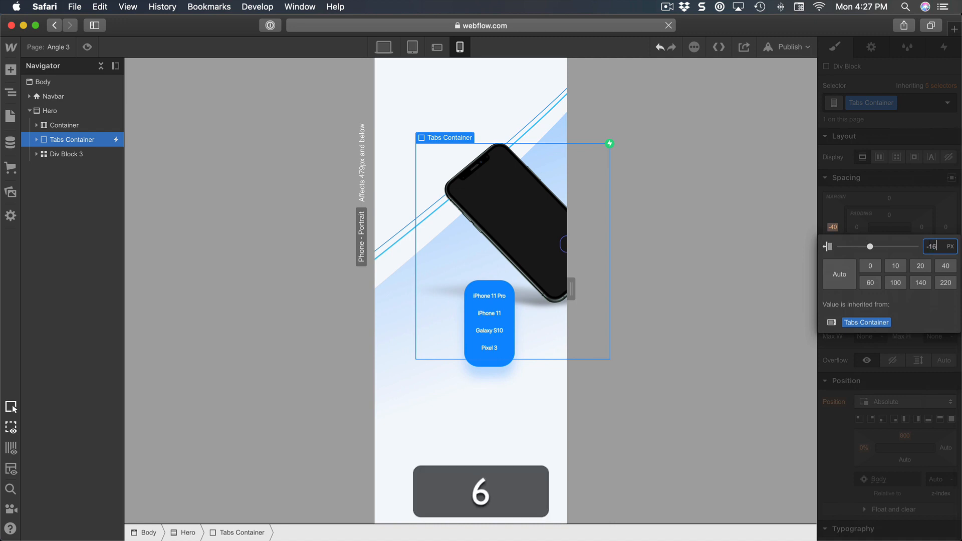
key(Return)
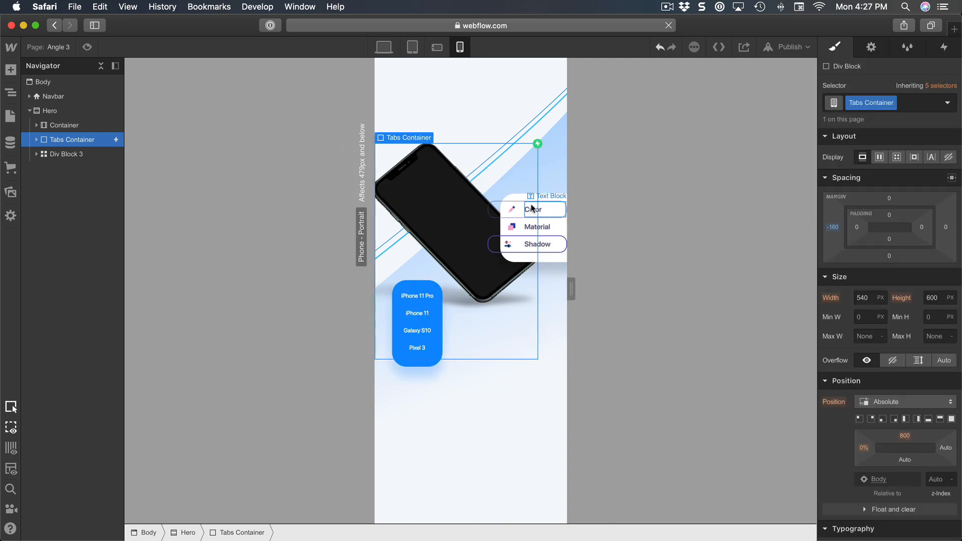
scroll(531, 205, up, 3)
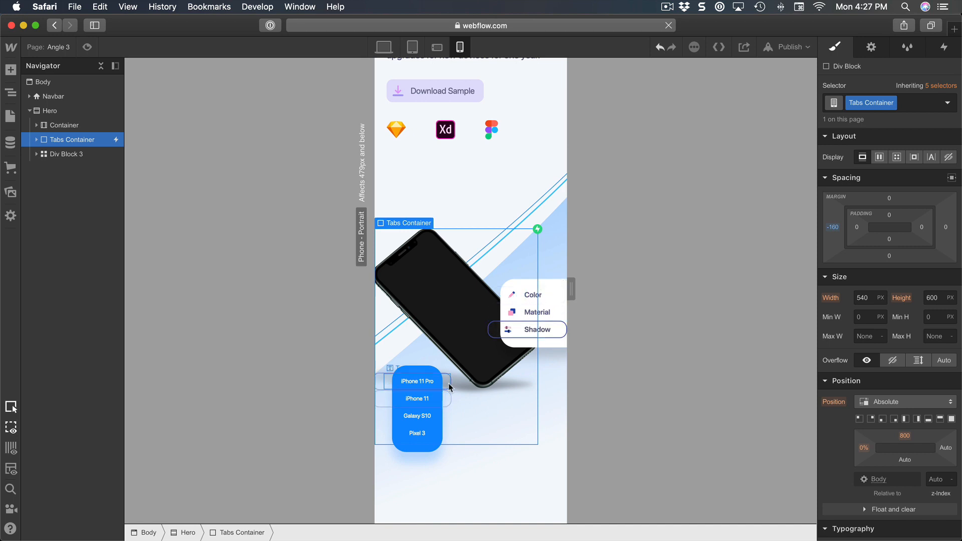
scroll(840, 382, down, 10)
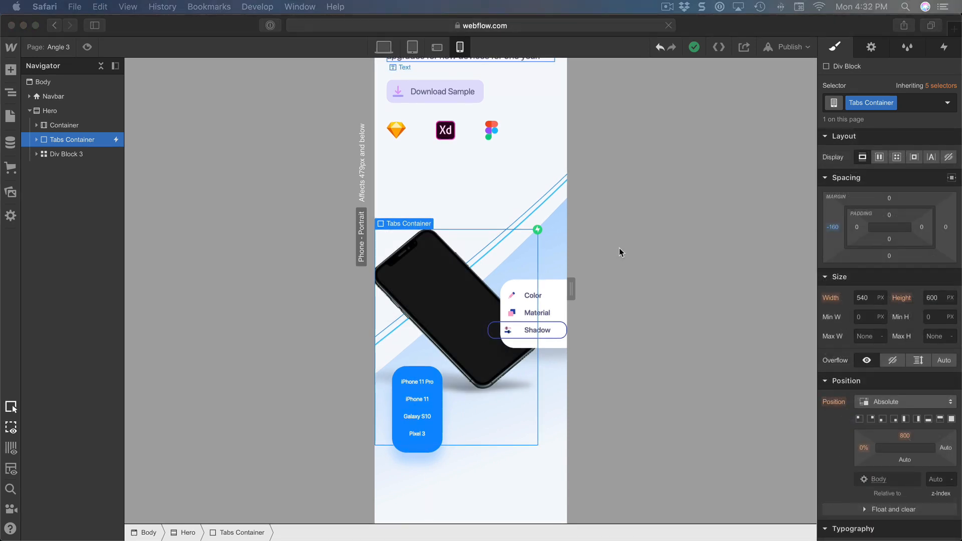
- Publish the site to its webflow.io domain and open the published page to look through it
click(779, 54)
click(788, 50)
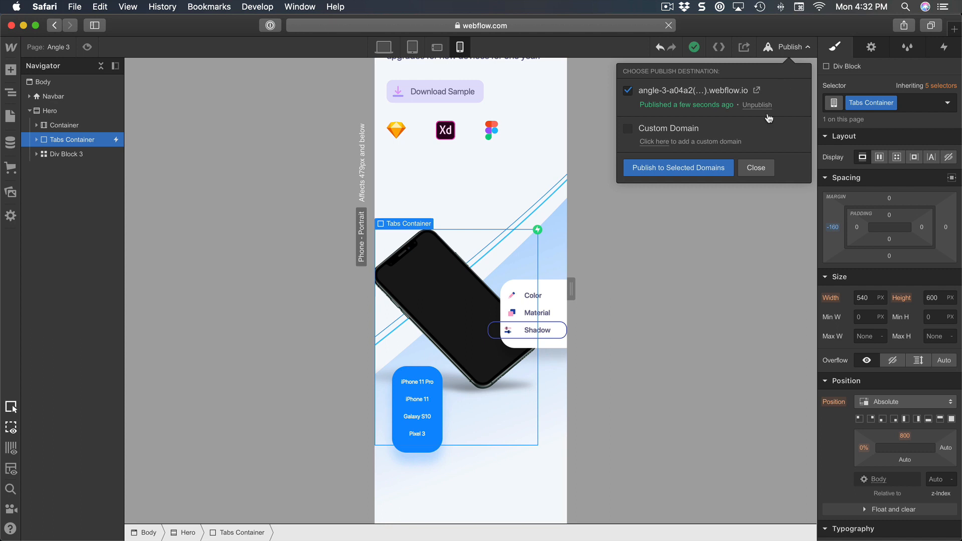
click(666, 172)
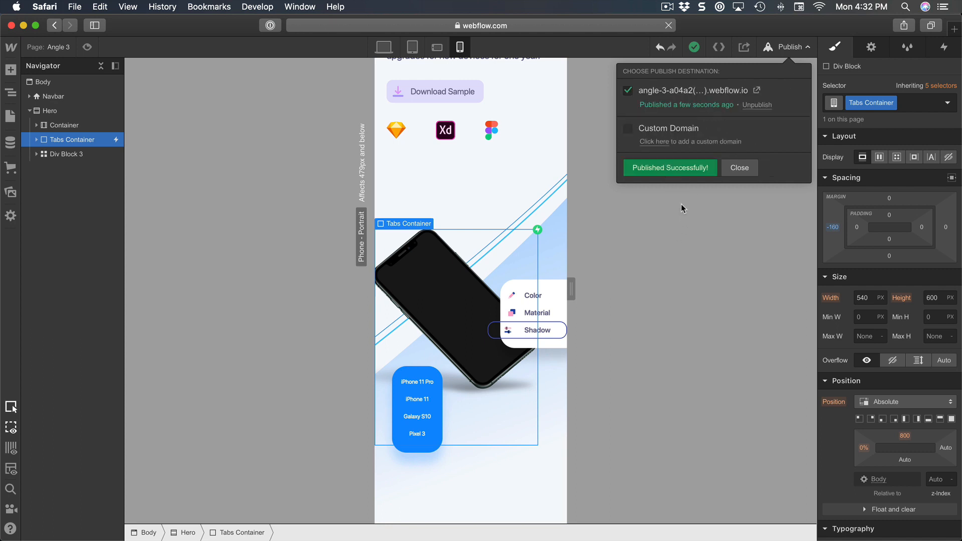
click(758, 90)
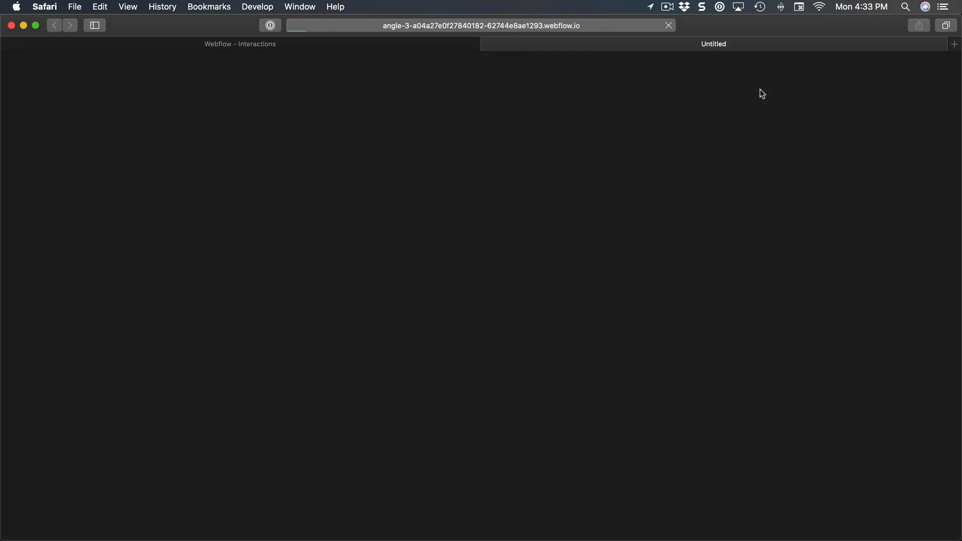
scroll(444, 120, down, 6)
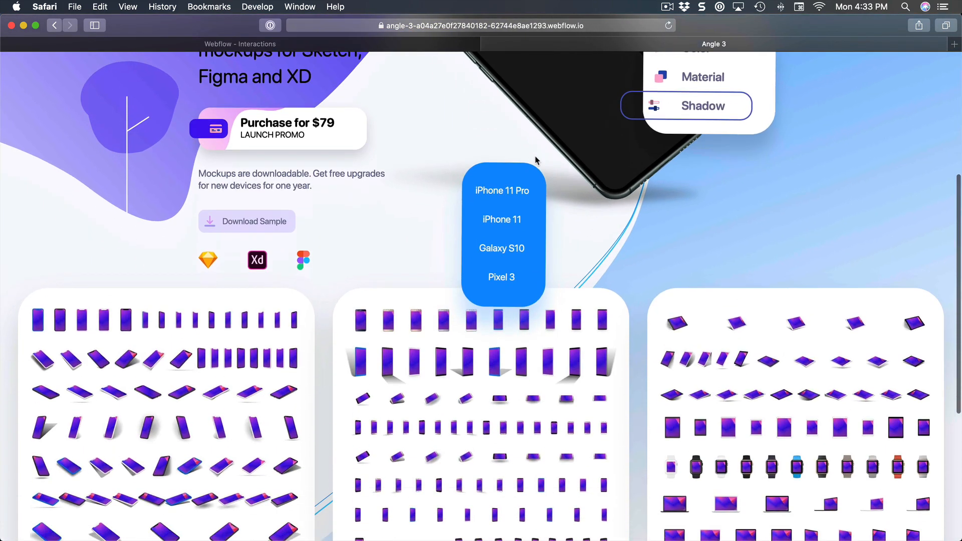
- Examine the published page's hero section, device tabs and mockup cards at full browser width
scroll(519, 163, up, 6)
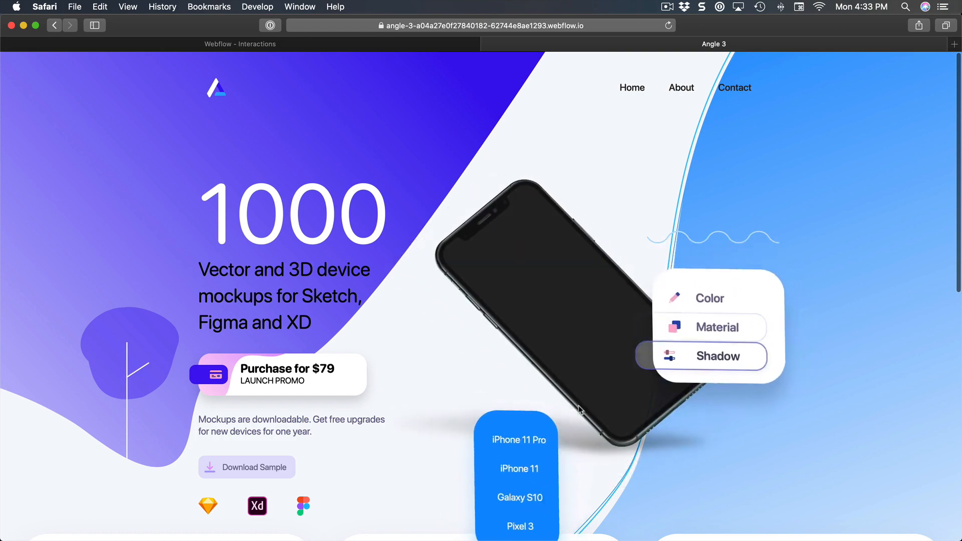
scroll(508, 379, down, 1)
scroll(504, 475, down, 5)
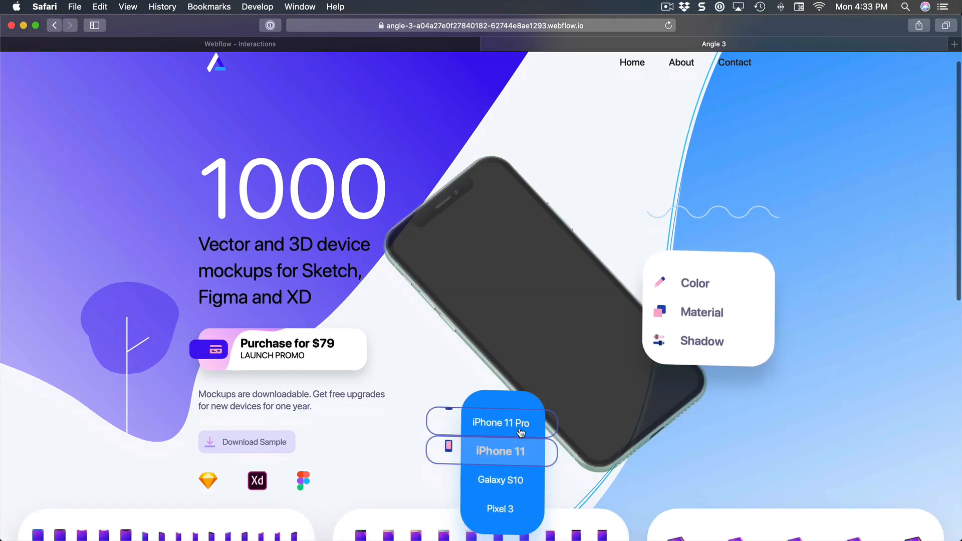
scroll(505, 441, up, 1)
scroll(505, 421, up, 5)
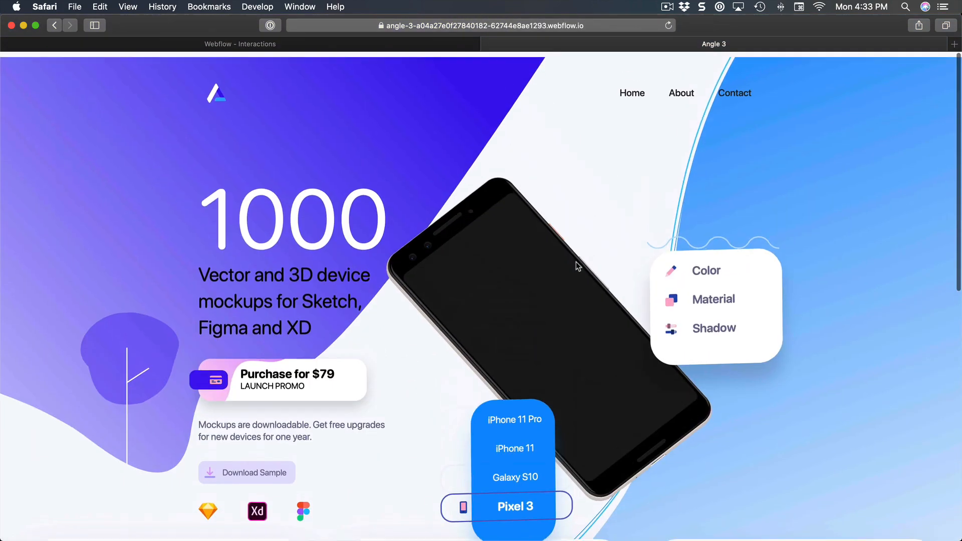
- Narrow the browser window to phone width and check the published page's responsive layout down to the mockup cards
drag(961, 199, 340, 209)
scroll(301, 211, down, 15)
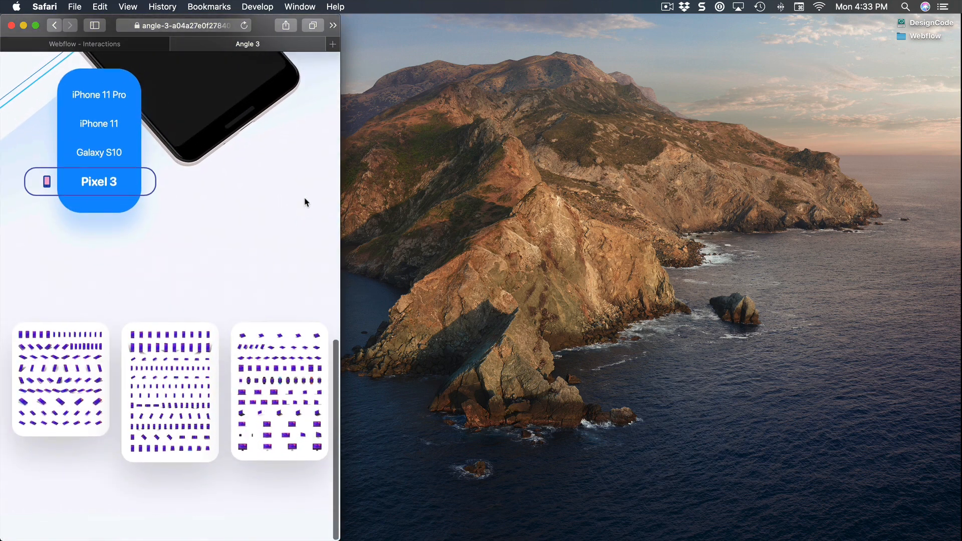
scroll(303, 201, up, 15)
- Widen the browser window to a desktop layout and review the published page from the hero to the mockup cards
drag(340, 188, 820, 189)
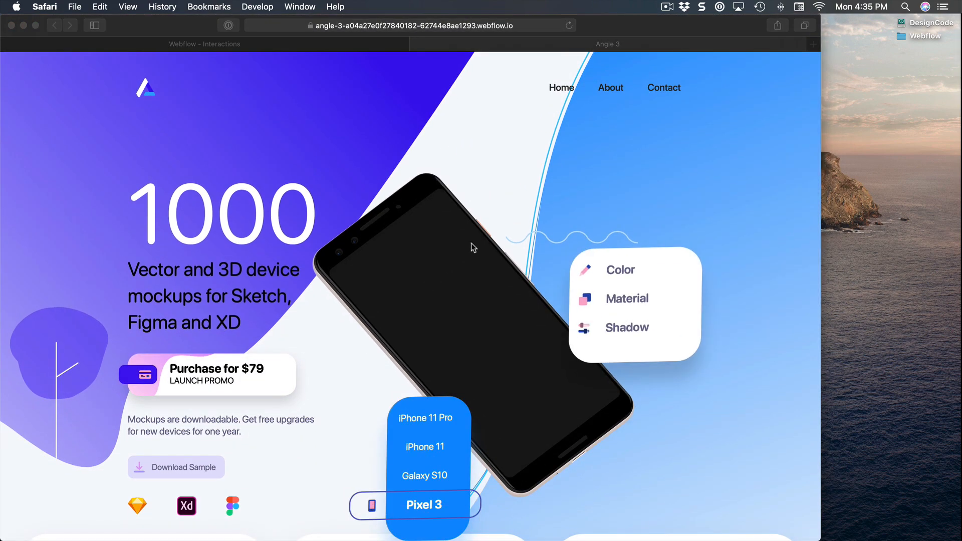
scroll(425, 245, down, 5)
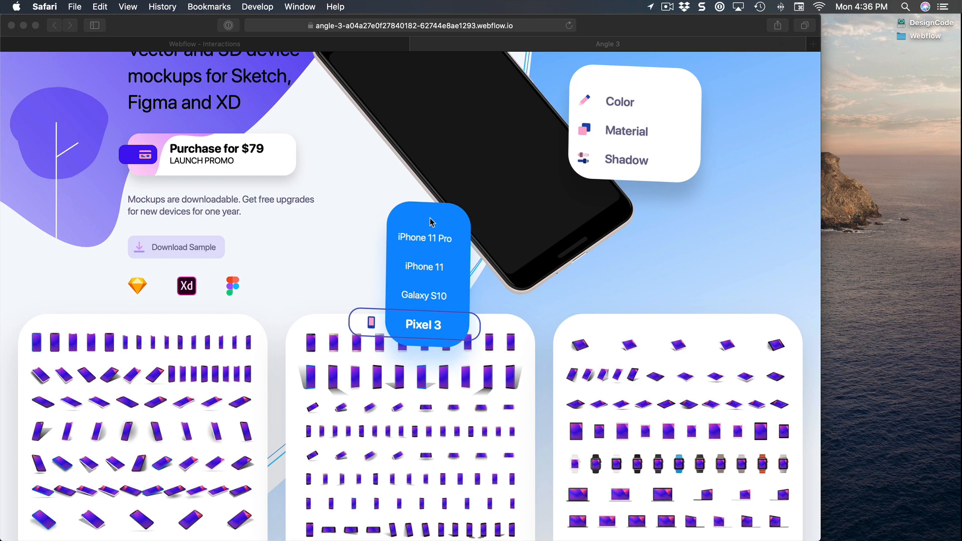
scroll(532, 369, down, 5)
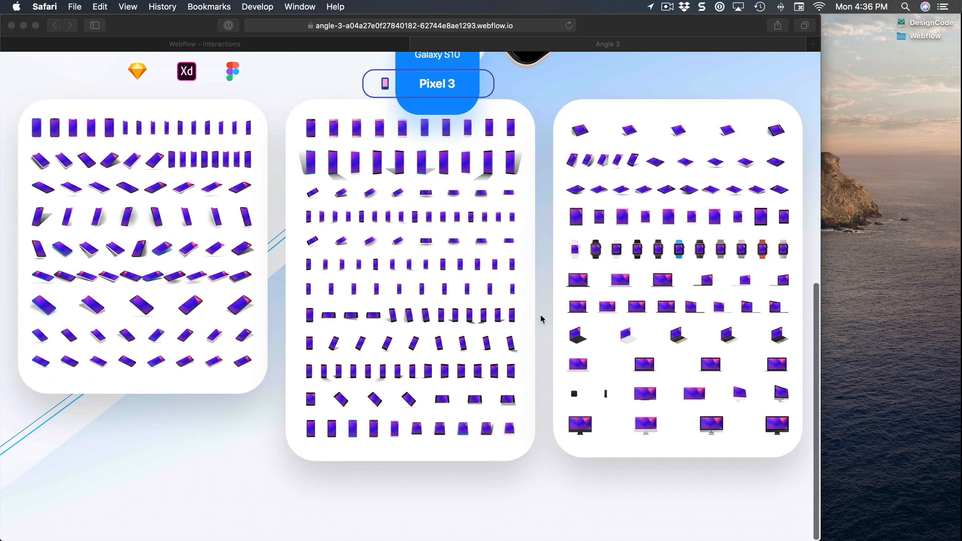
scroll(536, 317, up, 10)
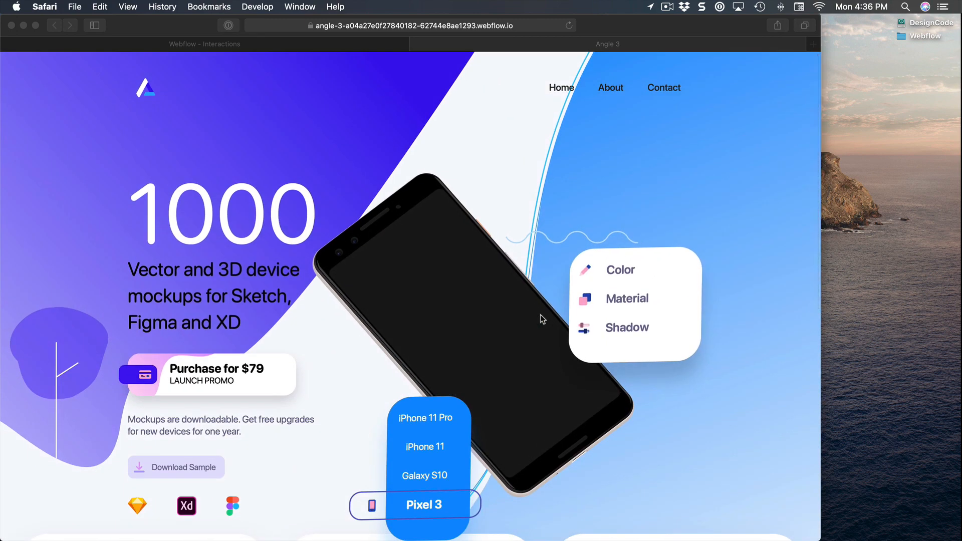